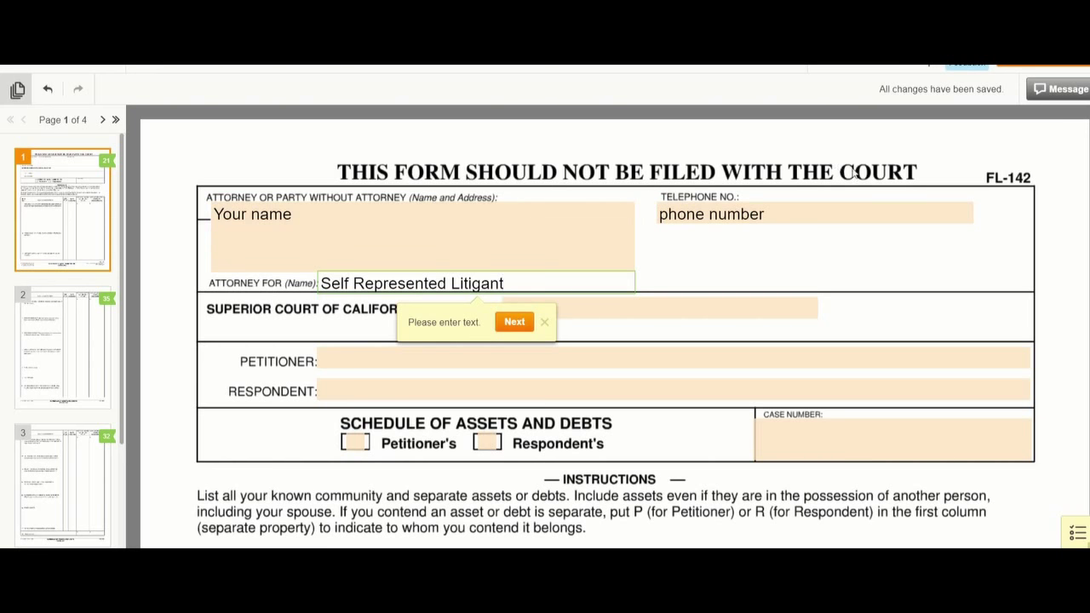
# - Enter San Diego as the court county, Husband as petitioner and Wife as respondent
pyautogui.click(625, 304)
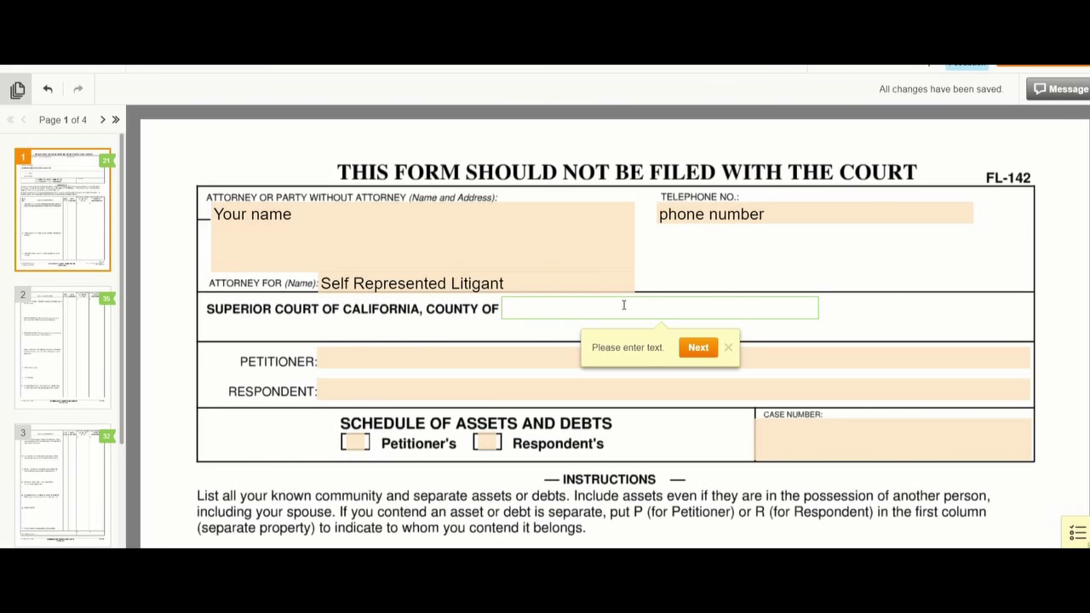
pyautogui.write('San Diego')
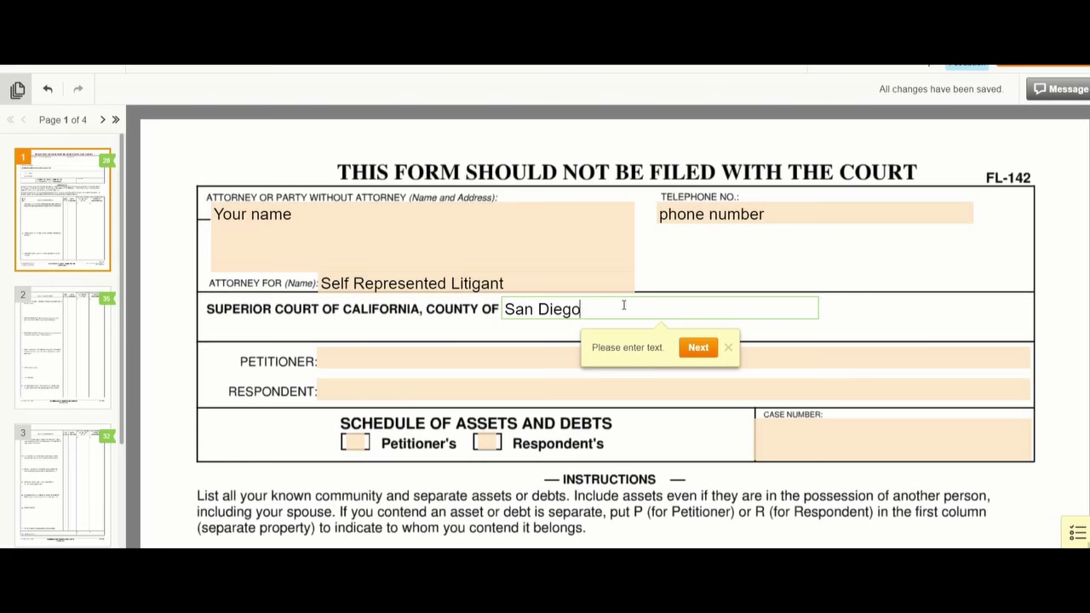
pyautogui.click(372, 353)
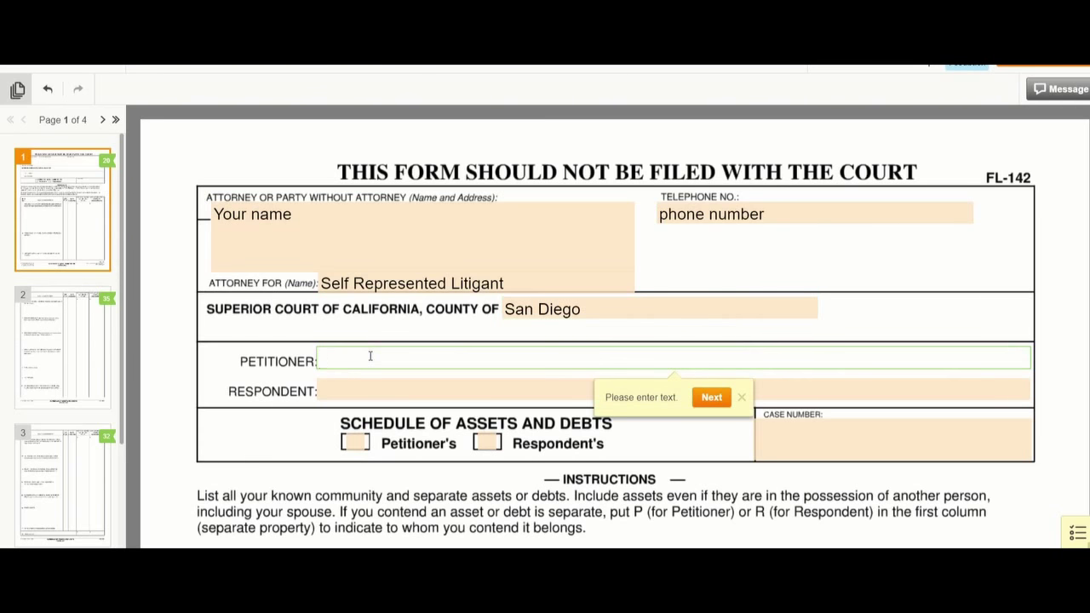
pyautogui.write('Husband')
pyautogui.click(375, 394)
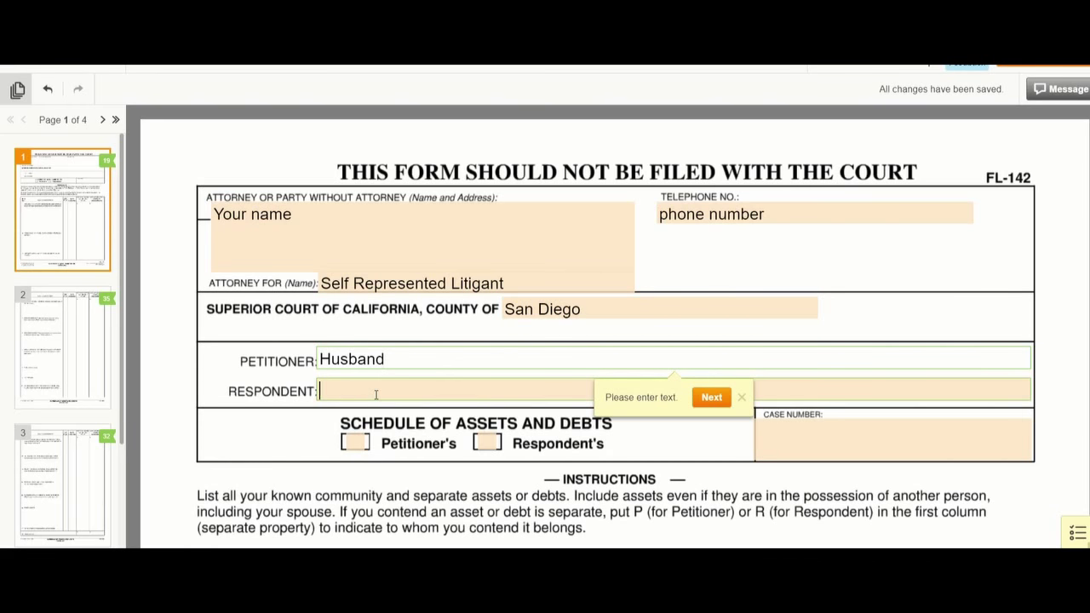
pyautogui.write('Wife')
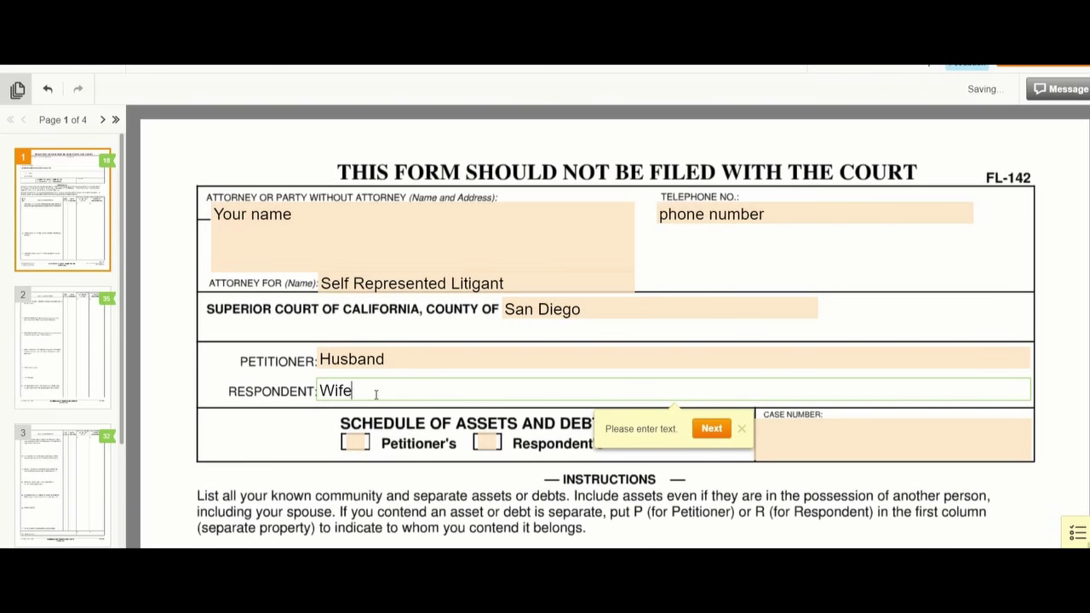
pyautogui.scroll(-3, 382, 395)
pyautogui.scroll(1, 382, 399)
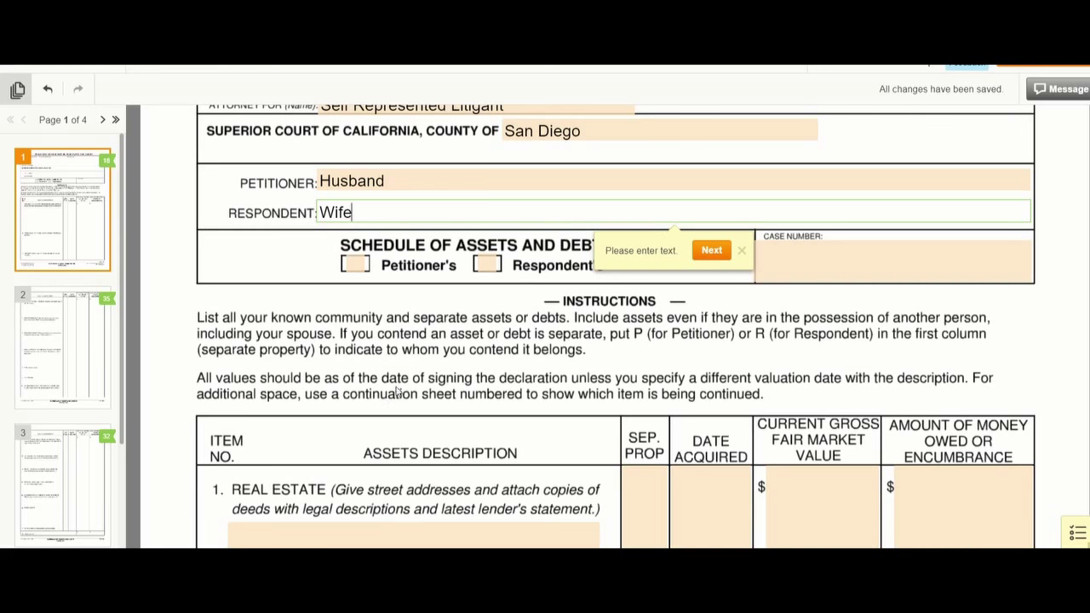
# - Check the Petitioner's box, leave Respondent's unchecked, and enter the case number
pyautogui.click(357, 265)
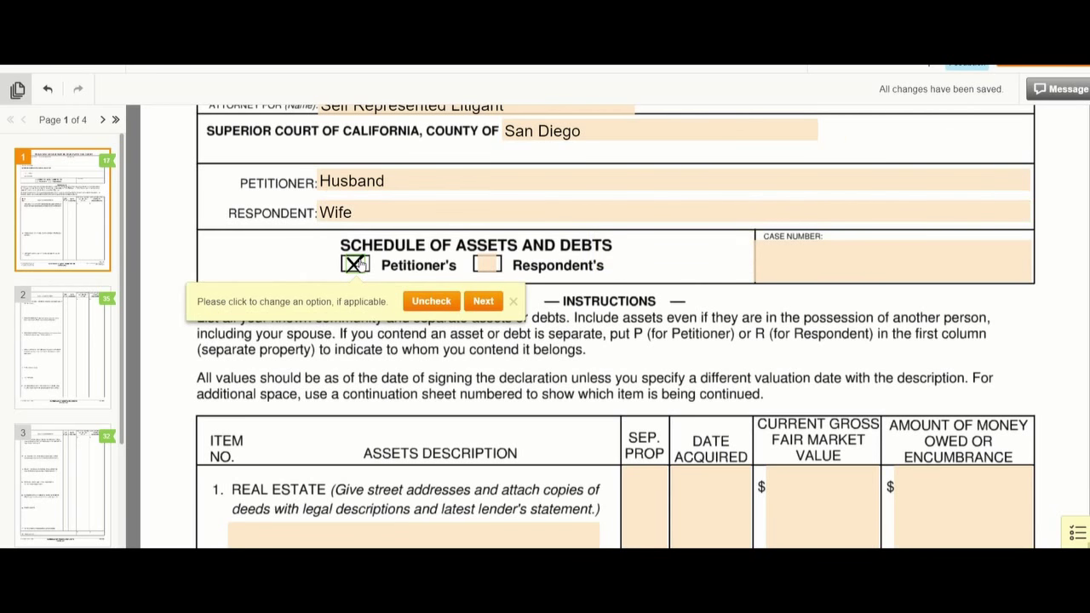
pyautogui.click(483, 303)
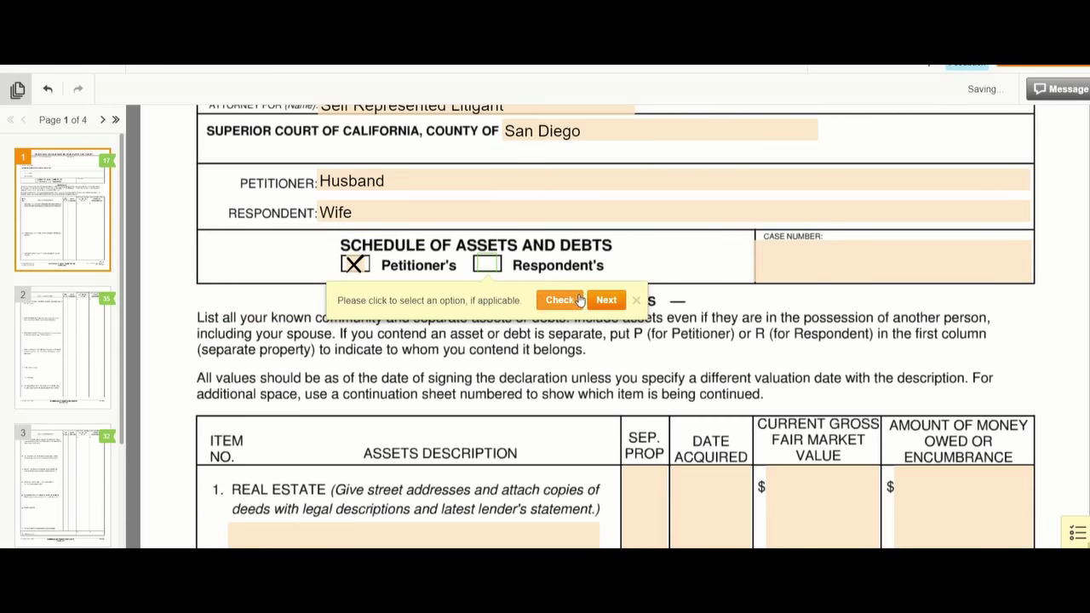
pyautogui.click(606, 301)
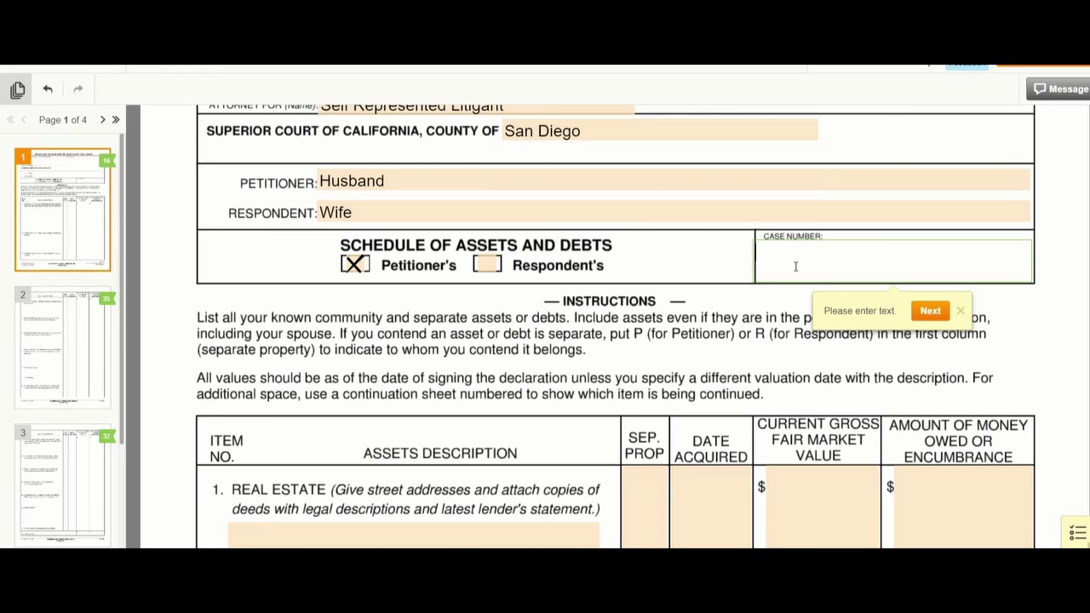
pyautogui.write('18FL123456N')
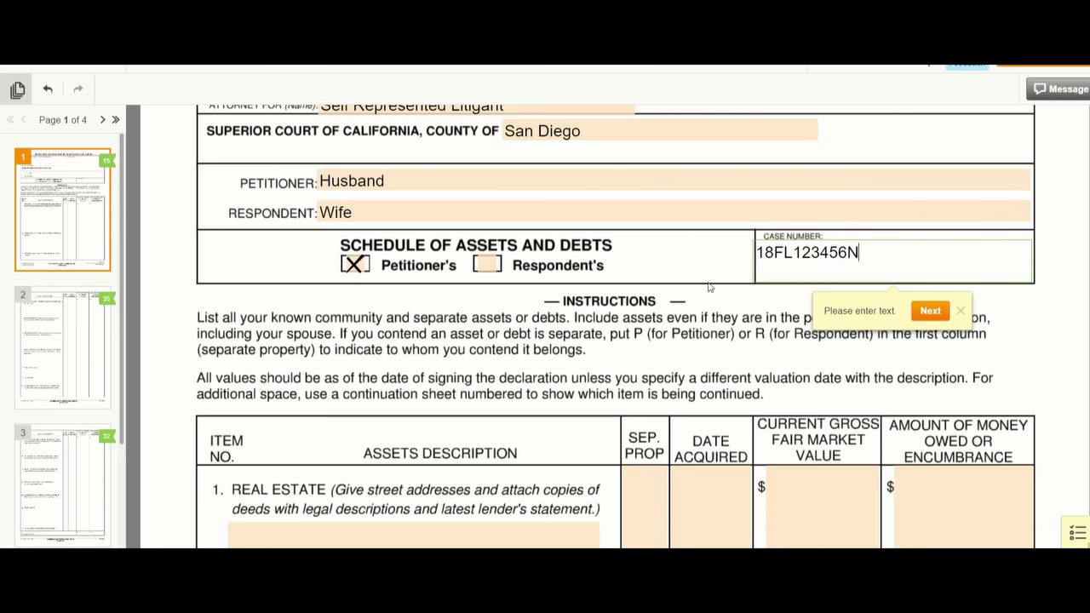
pyautogui.scroll(-3, 671, 299)
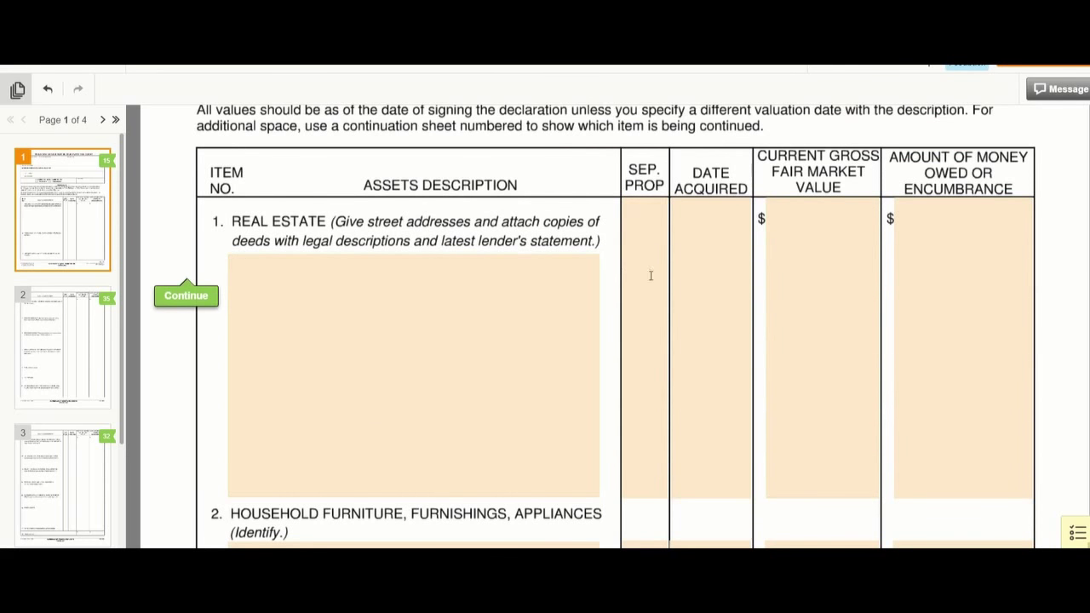
# - Replace a typed 'None' with the property's street address, city and ZIP in the Real Estate description
pyautogui.click(270, 273)
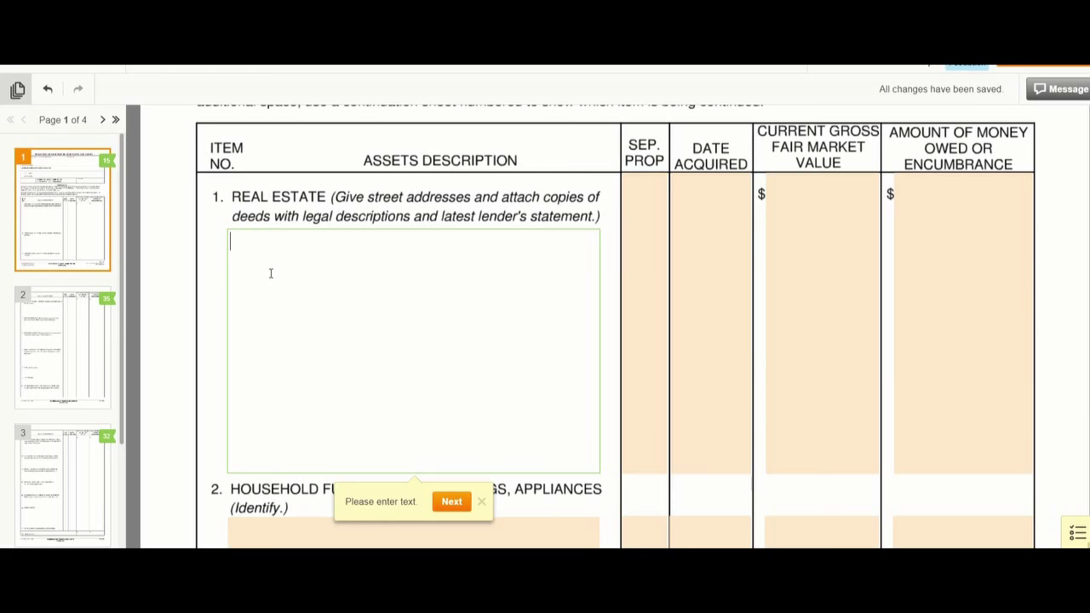
pyautogui.write('None')
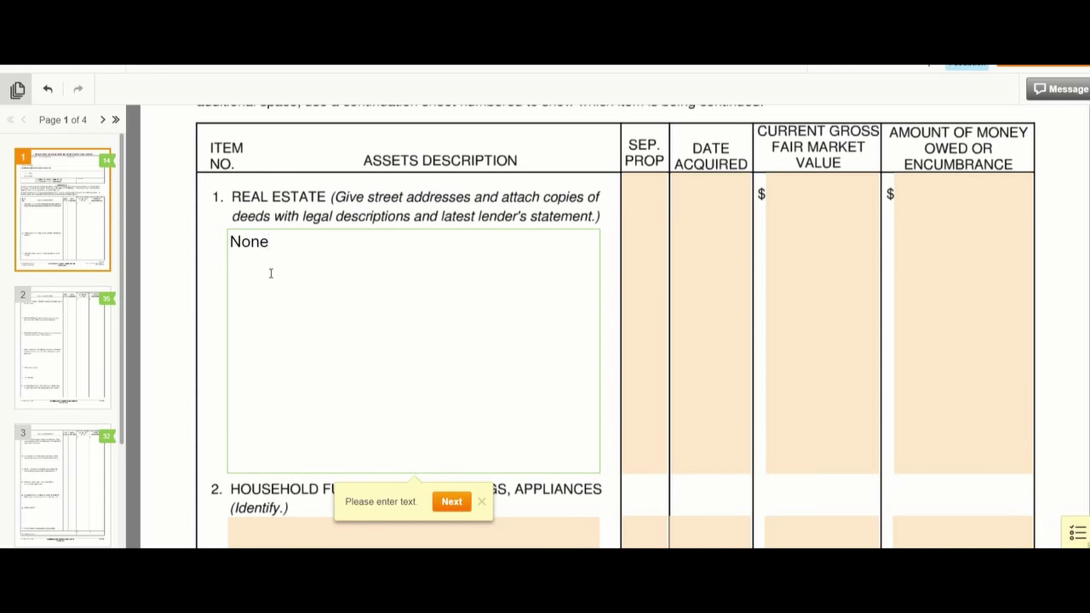
pyautogui.press('BackSpace')
pyautogui.press('BackSpace')
pyautogui.press('BackSpace')
pyautogui.press('BackSpace')
pyautogui.write('123 Jefferson ')
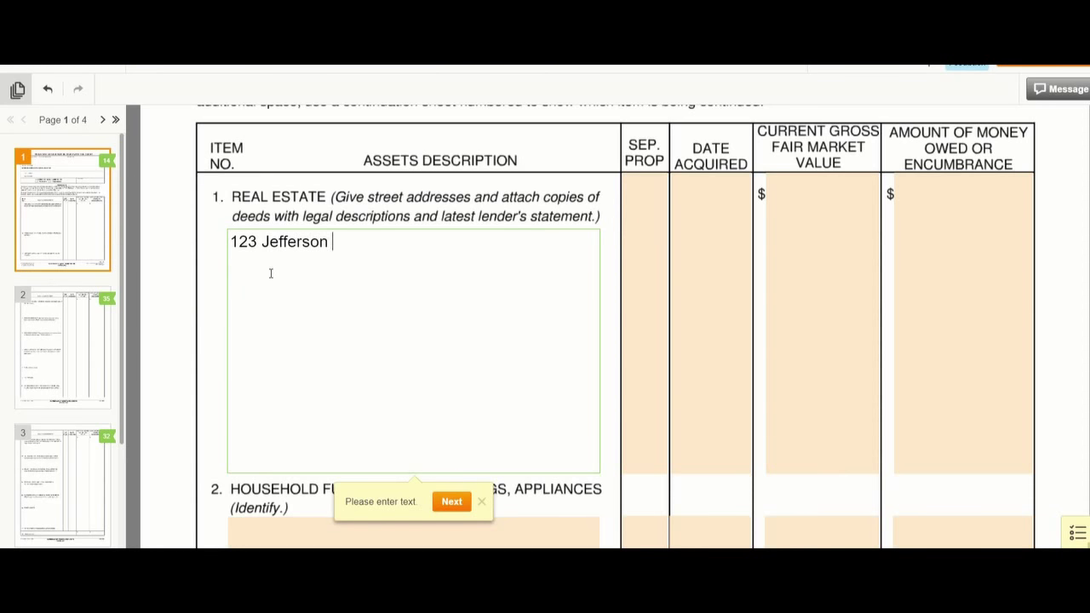
pyautogui.write('St. Carlsb')
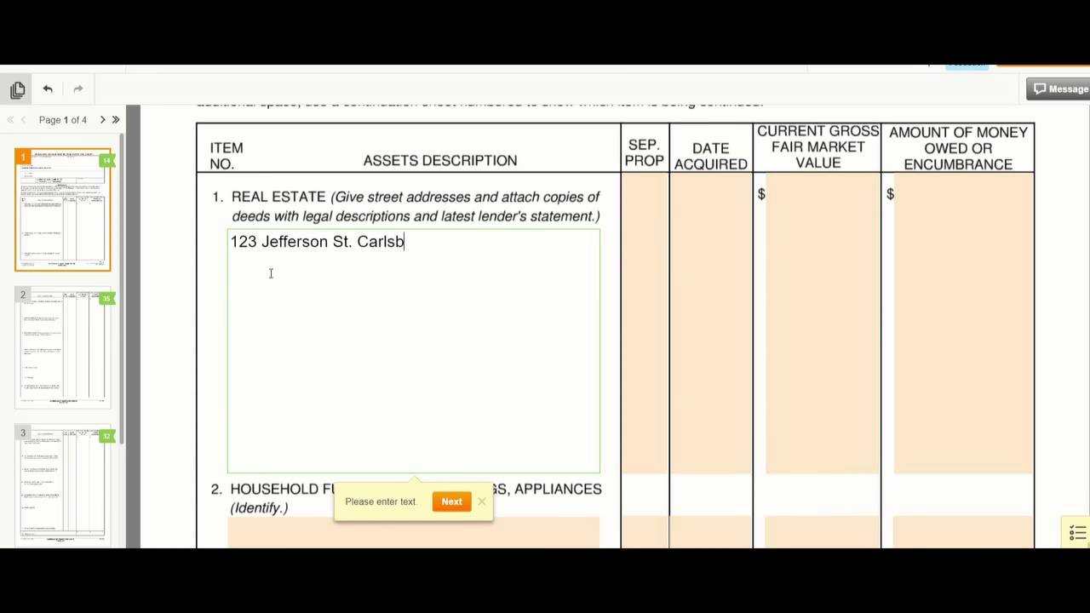
pyautogui.write('ad, CA 92008')
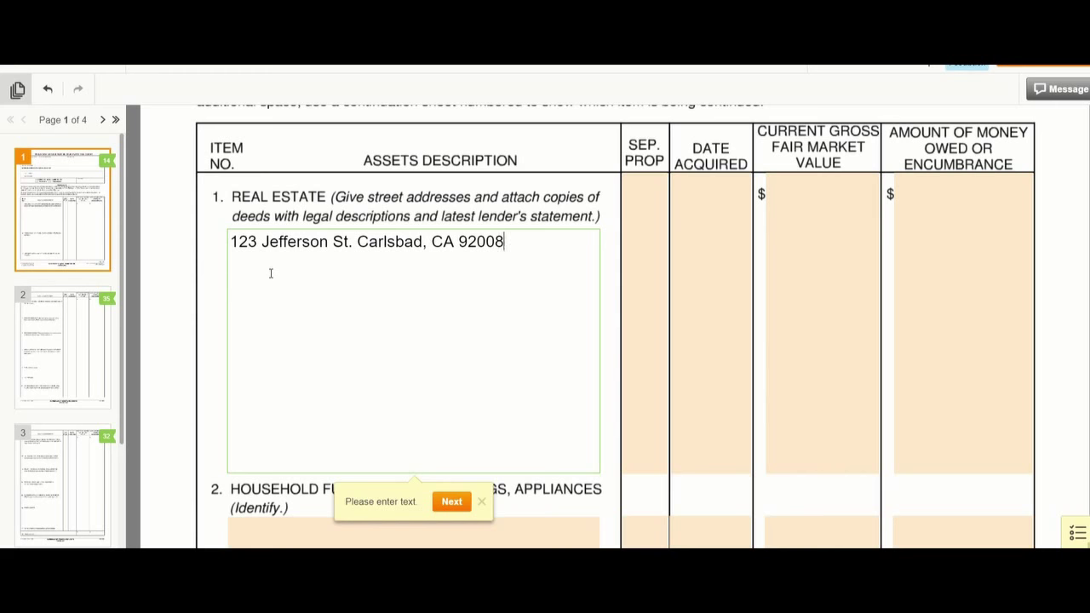
pyautogui.click(634, 257)
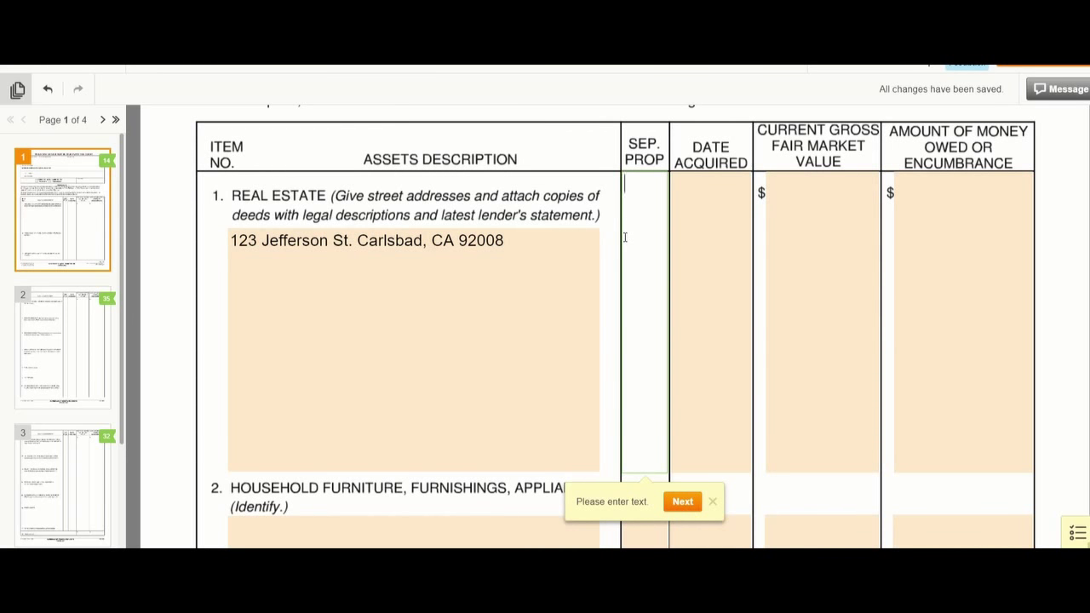
# - Mark the real estate as separate property P, acquired Prior to marriage, valued at $800,000
pyautogui.press('Return')
pyautogui.press('Return')
pyautogui.press('Return')
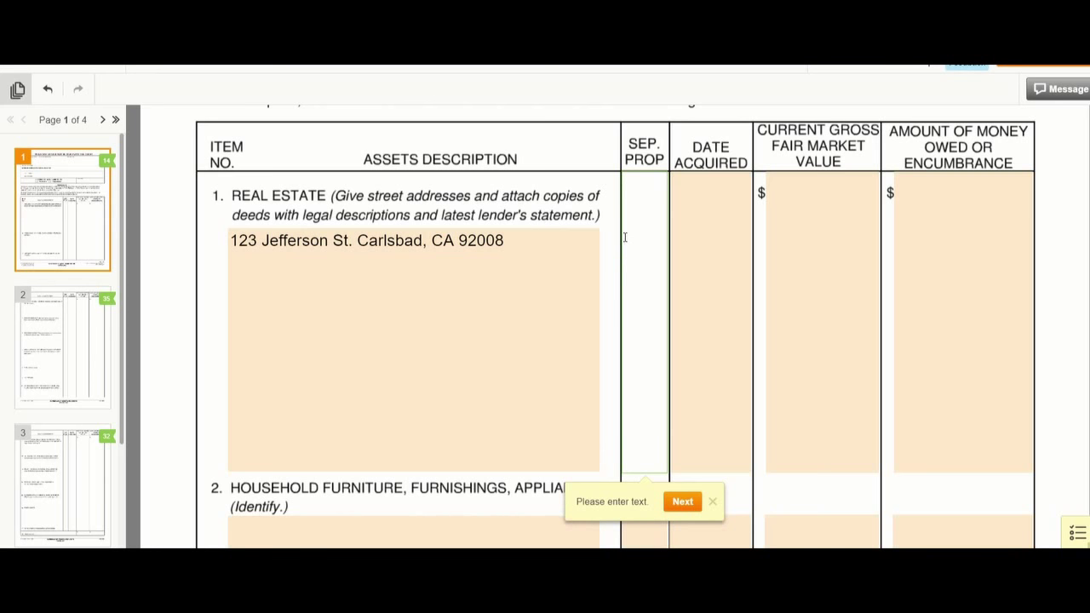
pyautogui.write('P')
pyautogui.click(682, 251)
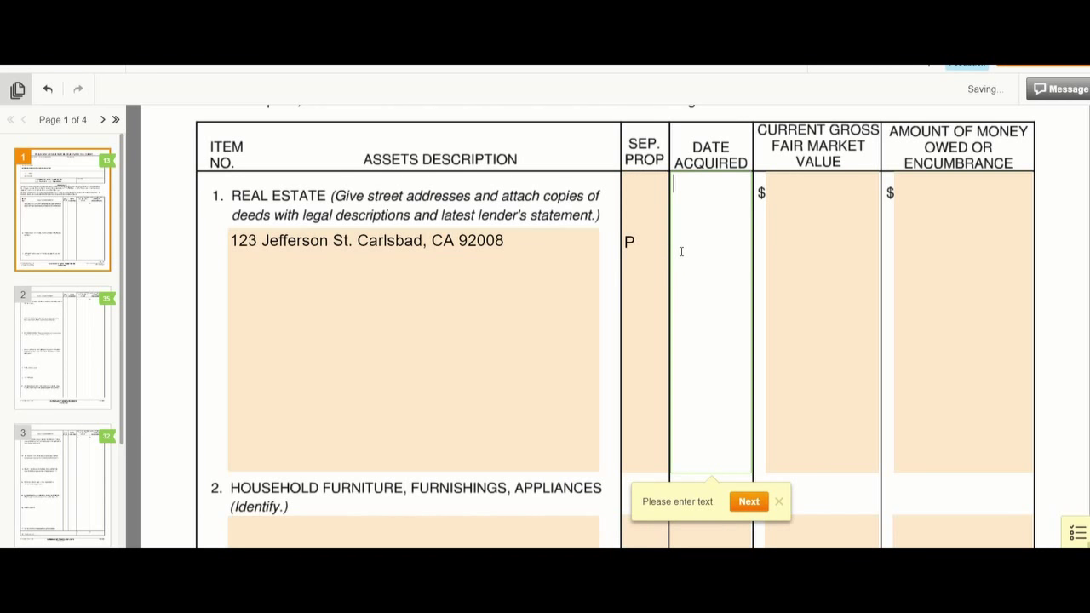
pyautogui.press('Return')
pyautogui.press('Return')
pyautogui.press('Return')
pyautogui.write('P')
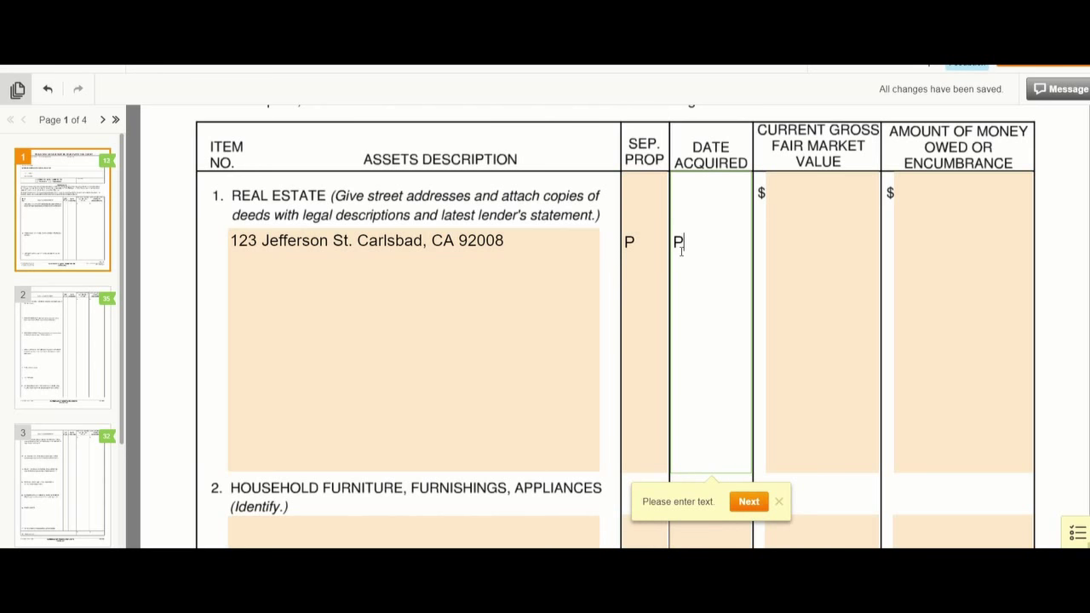
pyautogui.write('rior to marriage')
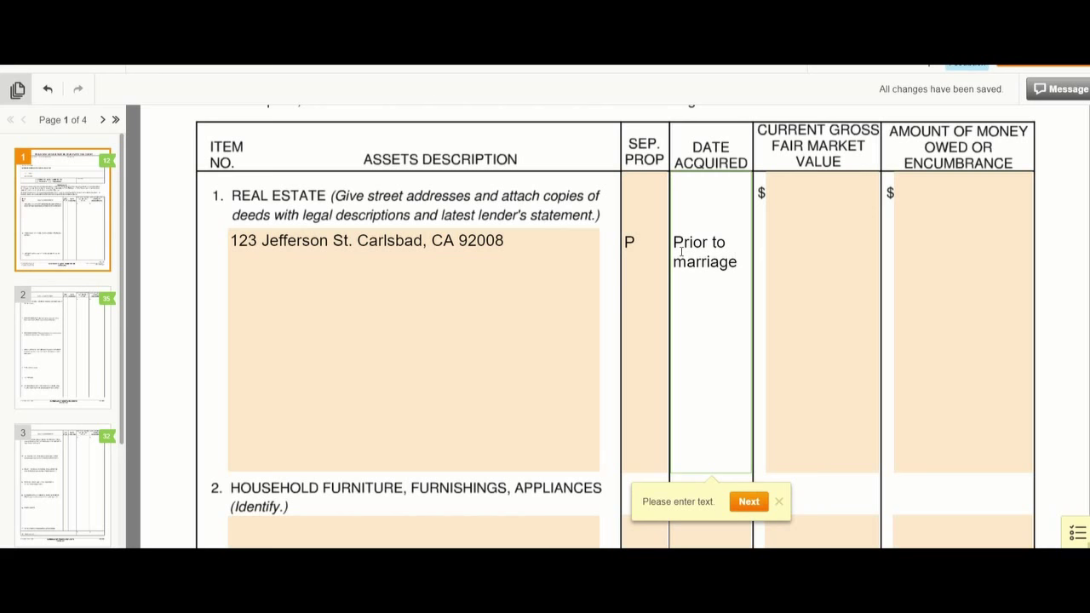
pyautogui.click(776, 235)
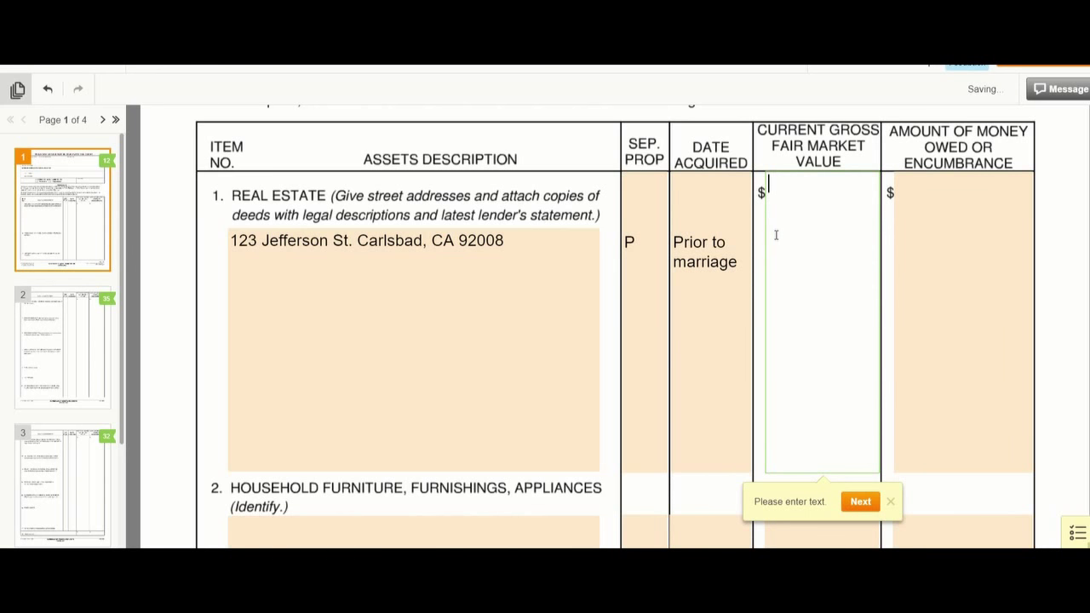
pyautogui.press('Return')
pyautogui.press('Return')
pyautogui.press('Return')
pyautogui.write('800,000')
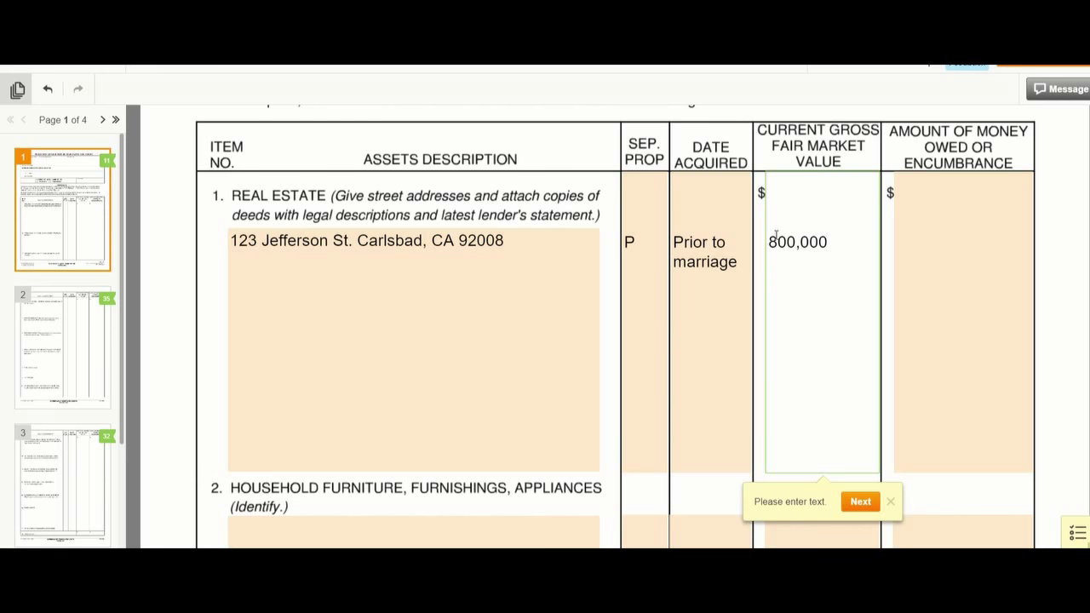
pyautogui.press('Left')
pyautogui.press('Left')
pyautogui.press('Left')
pyautogui.press('Left')
pyautogui.press('Left')
pyautogui.press('Left')
pyautogui.write('$')
# - Enter $100,000 premarital contribution, $580,000 mortgage and $30,000 HELOC on separate lines in Amount Owed
pyautogui.click(904, 247)
pyautogui.press('Return')
pyautogui.press('Return')
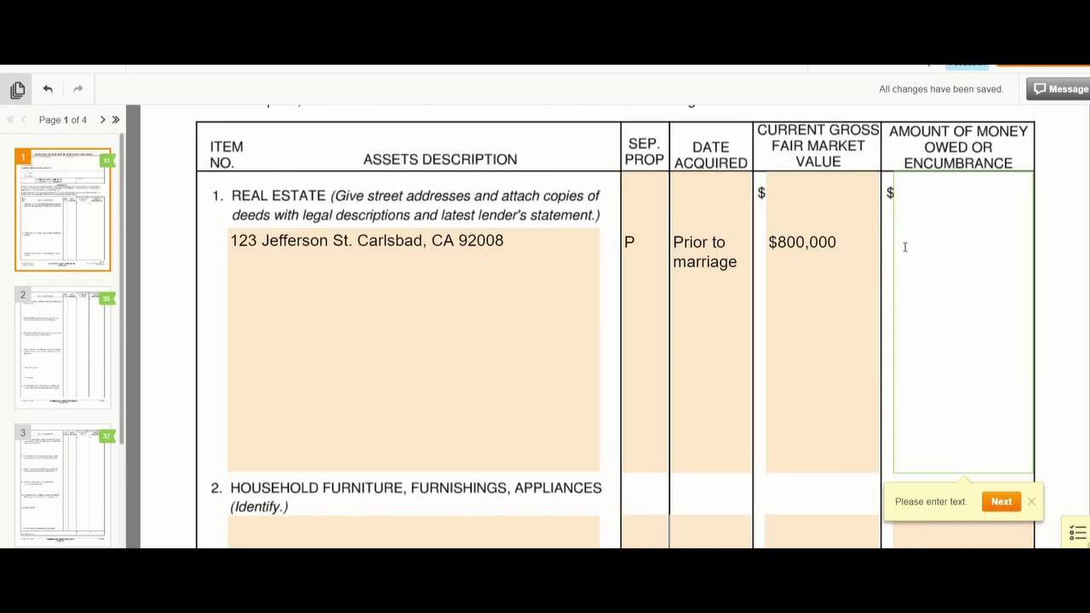
pyautogui.write('$100,000 ')
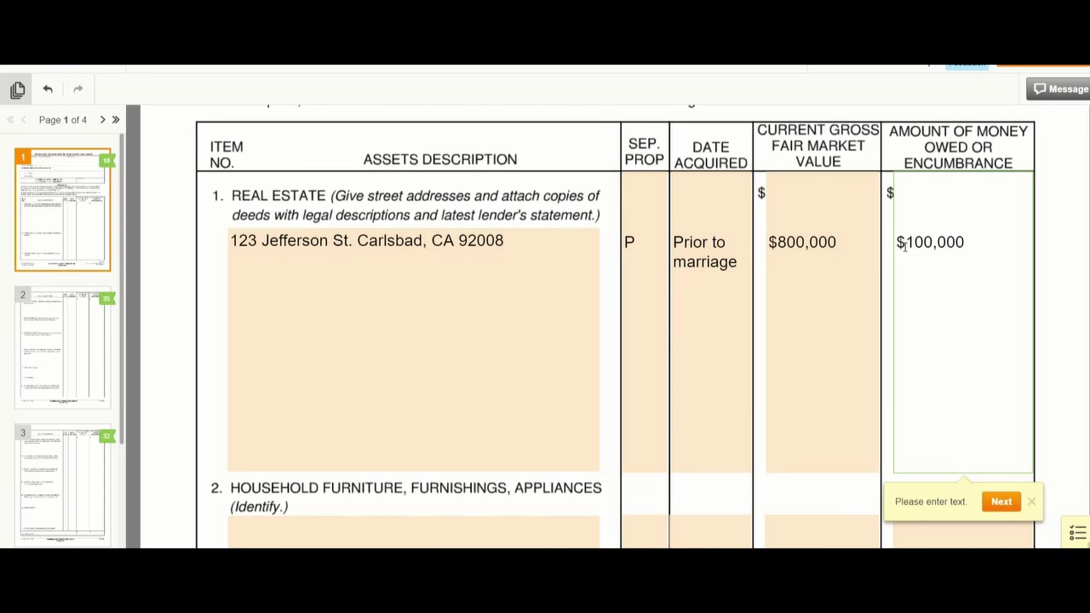
pyautogui.write('premarital contribution')
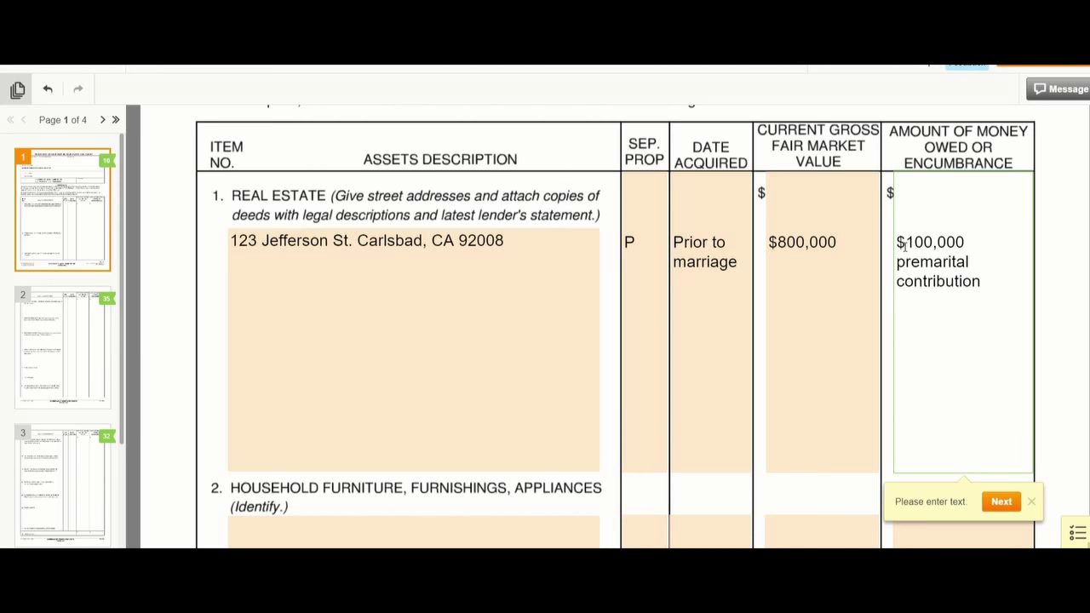
pyautogui.press('Return')
pyautogui.write('$580,000 m')
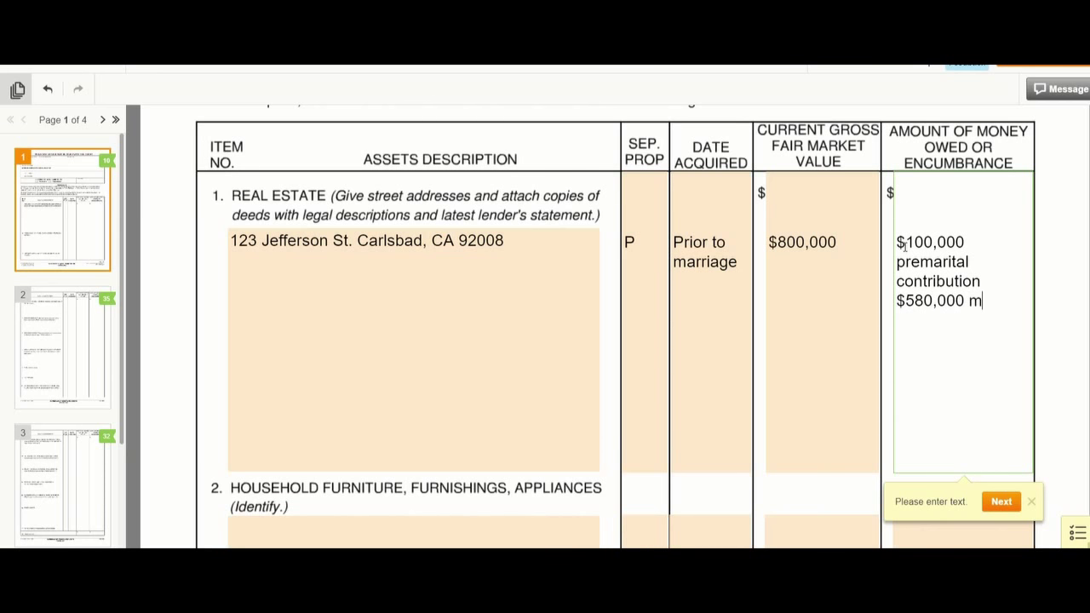
pyautogui.write('ortgage')
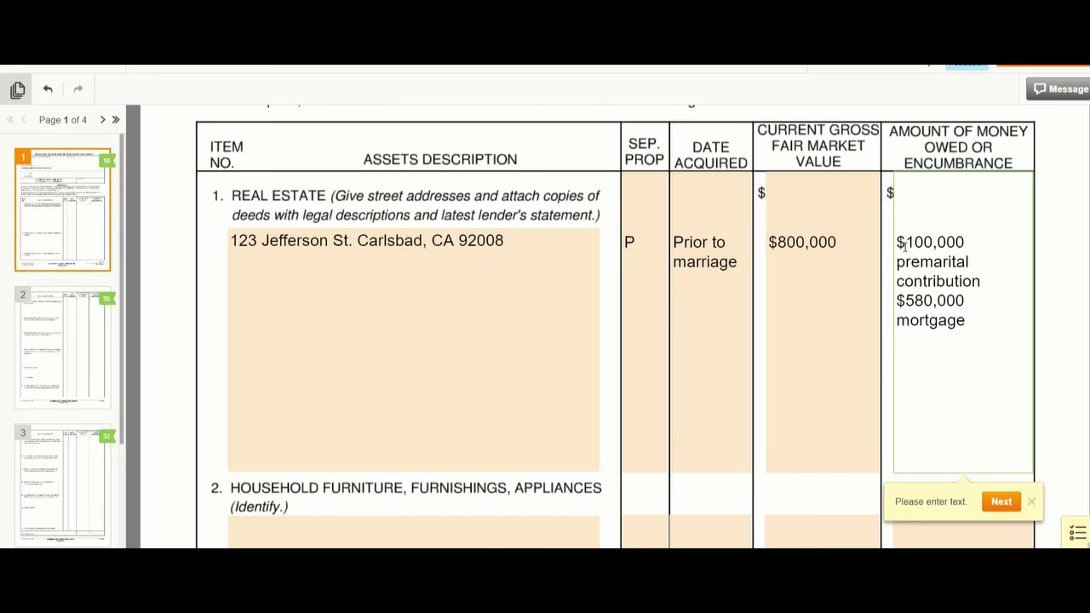
pyautogui.press('Return')
pyautogui.write('$30,000 HELOC')
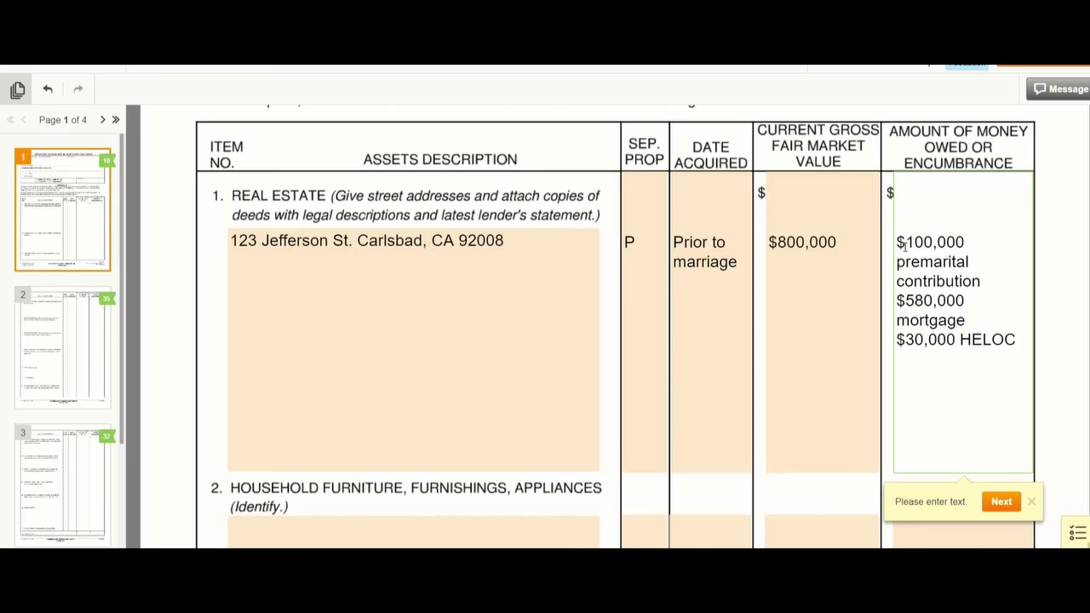
pyautogui.scroll(-2, 946, 255)
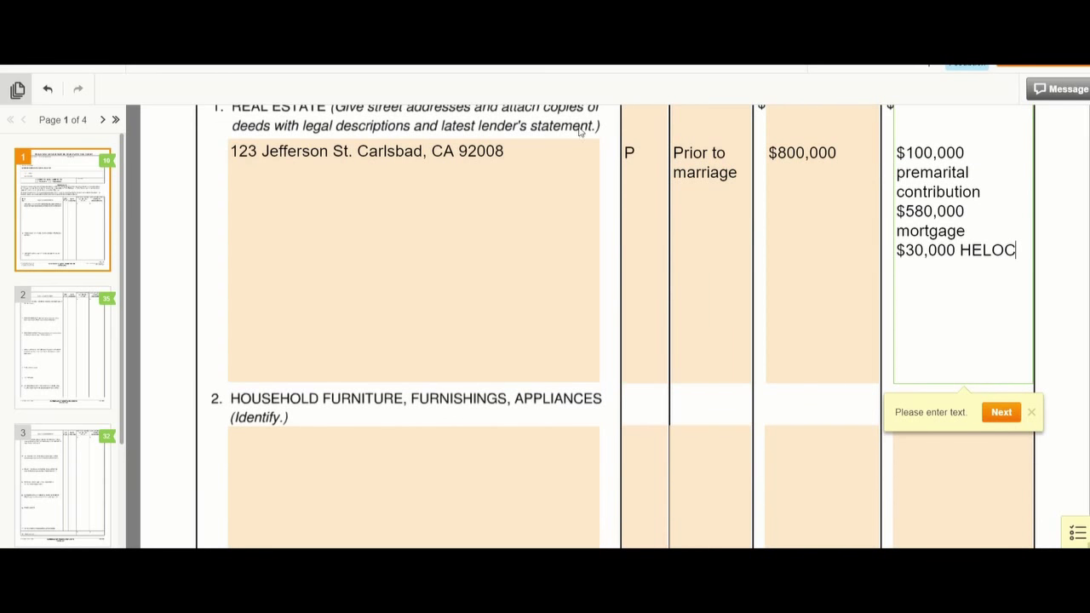
# - Add Timeshare, Rental property and Interest in property as separate lines below the property address
pyautogui.click(505, 143)
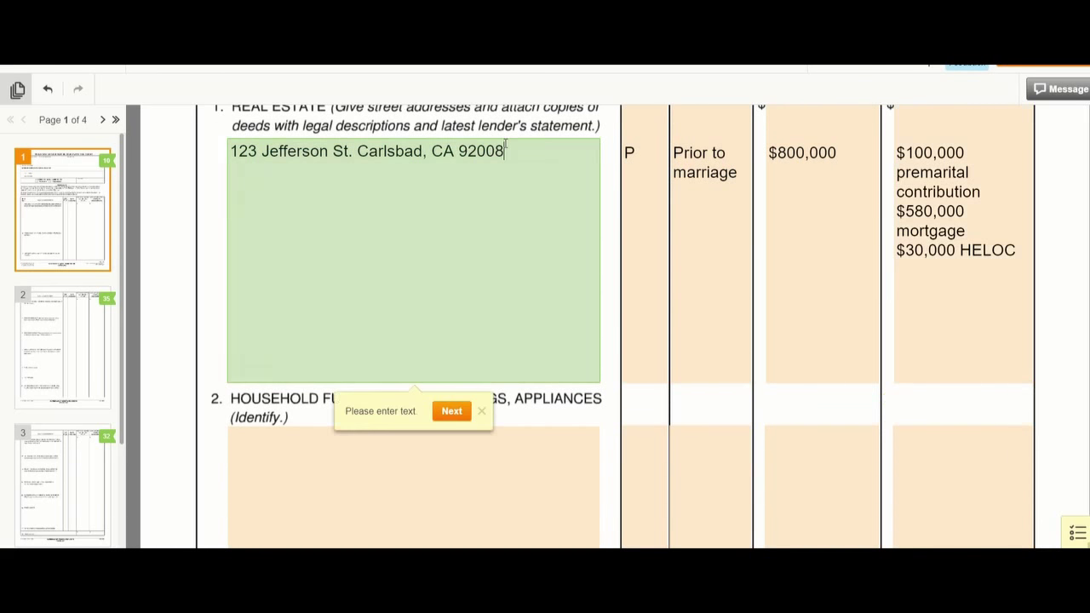
pyautogui.press('Return')
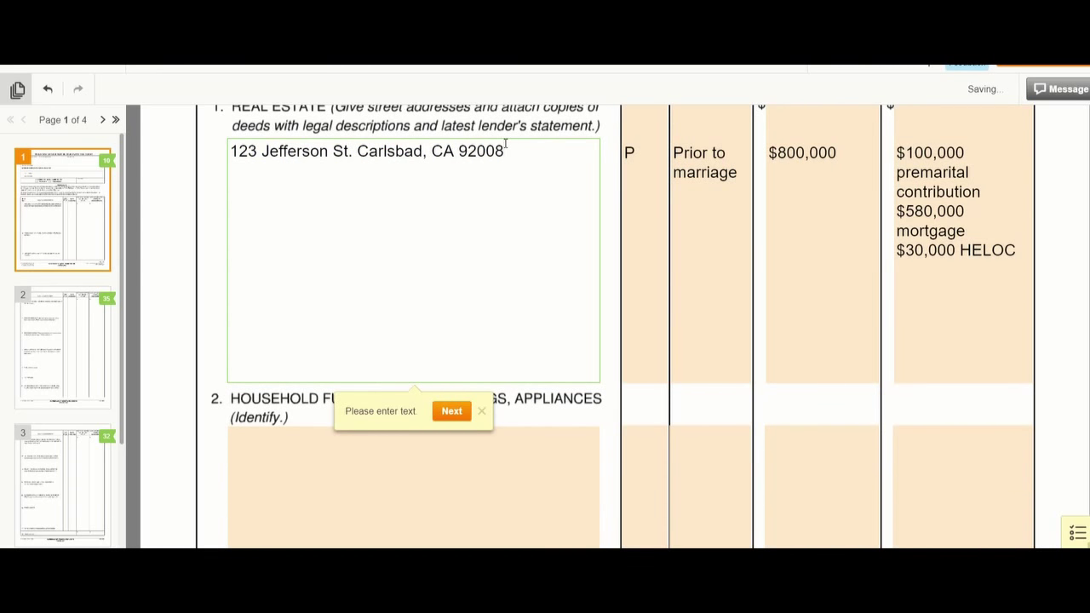
pyautogui.write('Ti')
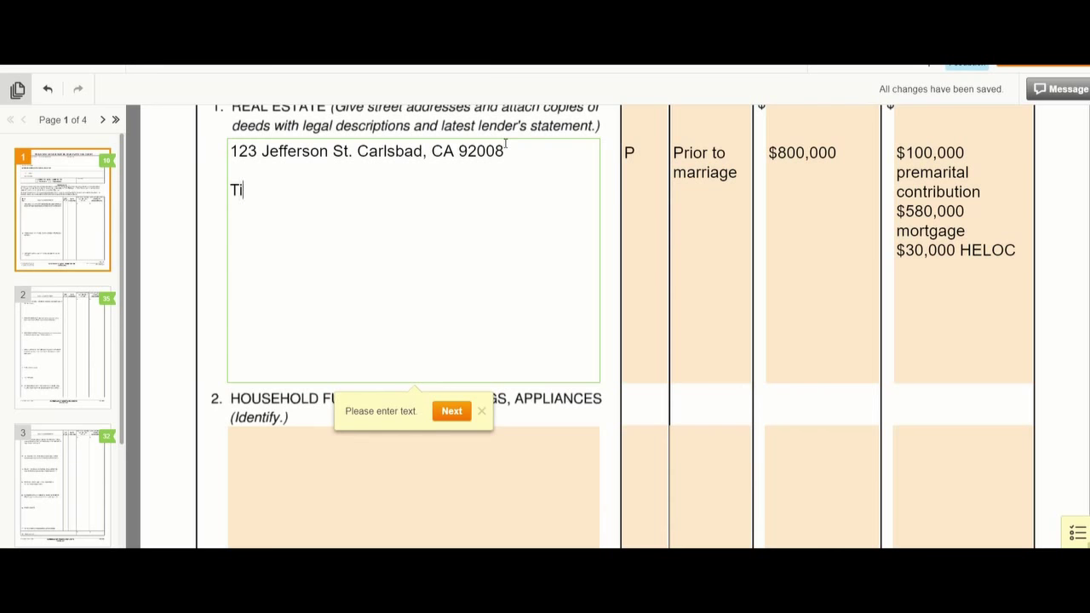
pyautogui.write('meshare')
pyautogui.press('Return')
pyautogui.write('Rental p')
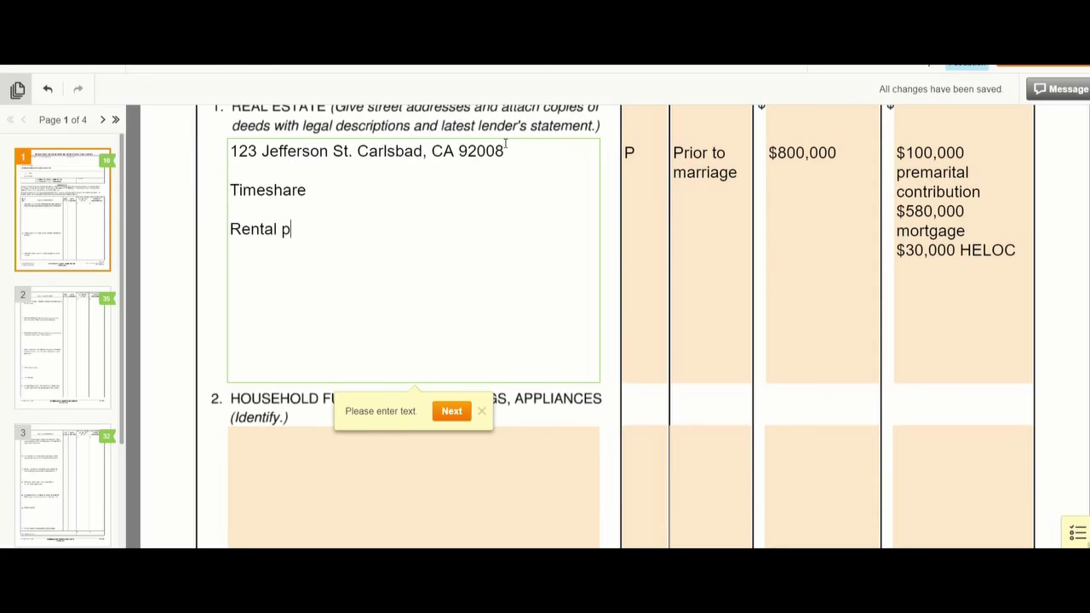
pyautogui.write('roperty')
pyautogui.press('Return')
pyautogui.write('Interest in')
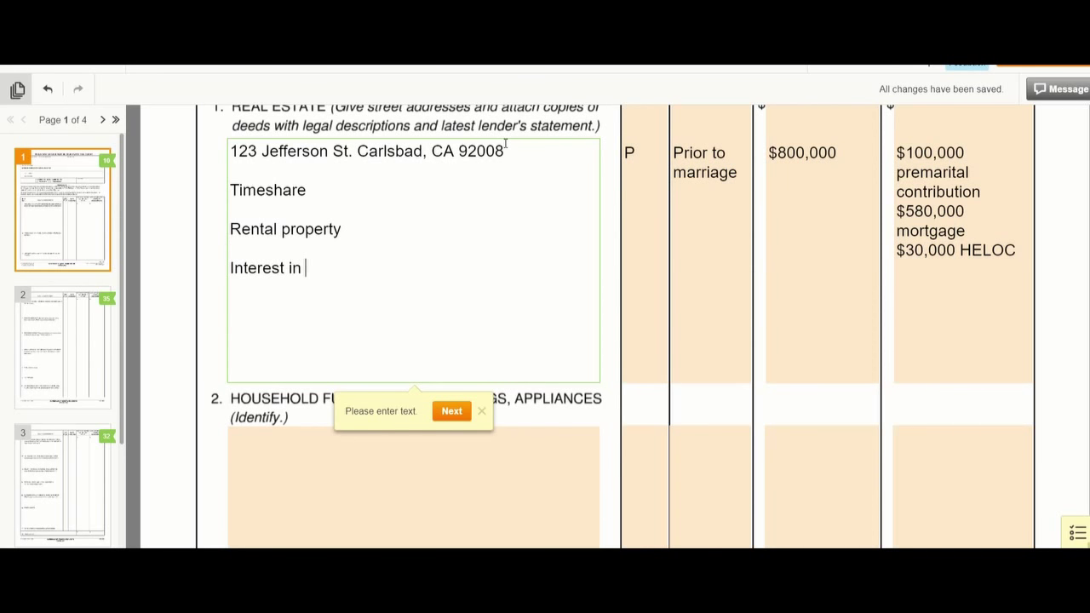
pyautogui.write(' property')
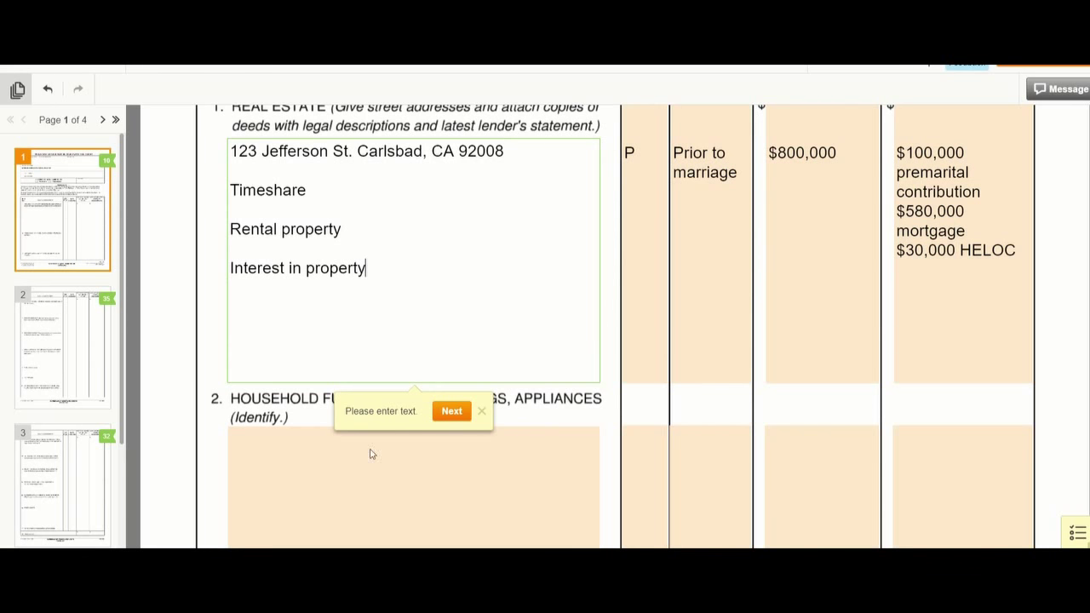
pyautogui.click(304, 486)
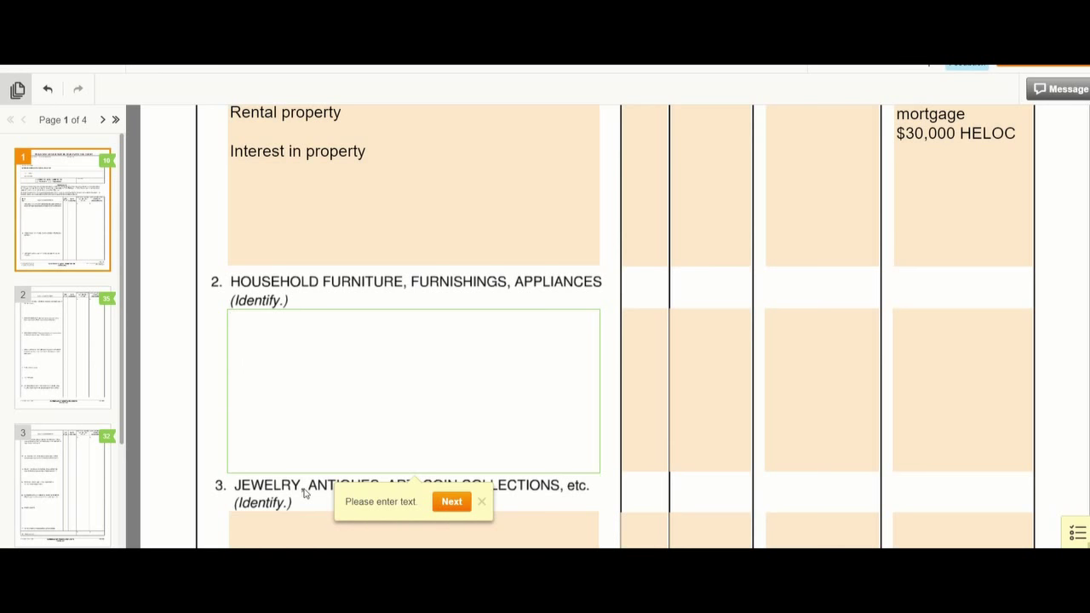
# - List Grand piano, Grandfather clock and Sporting equipment on separate lines in item 2
pyautogui.write('Grand piano')
pyautogui.press('Return')
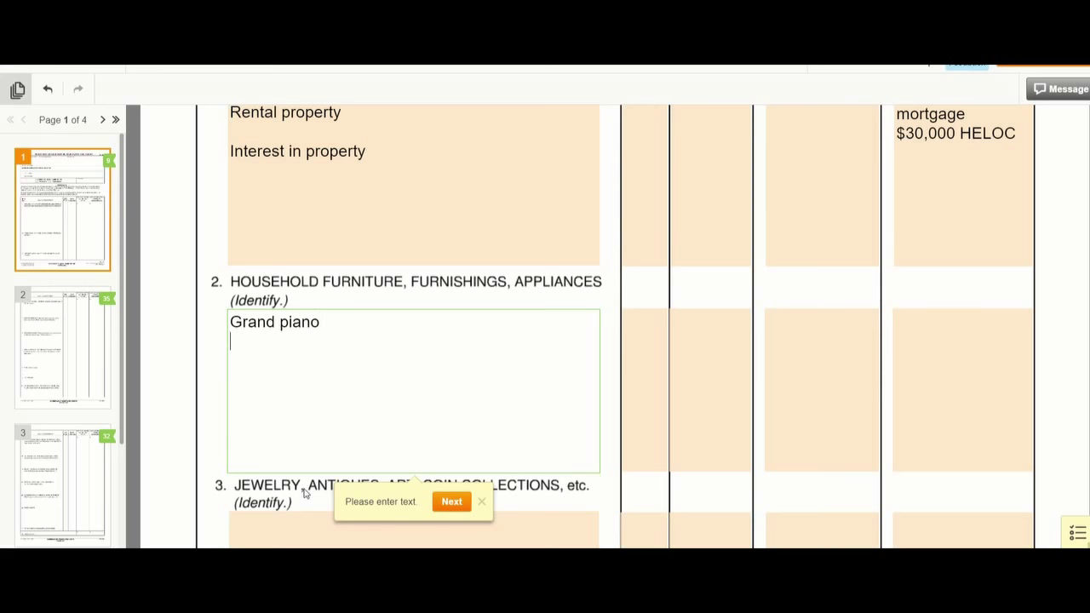
pyautogui.write('Grandfather clock')
pyautogui.press('Return')
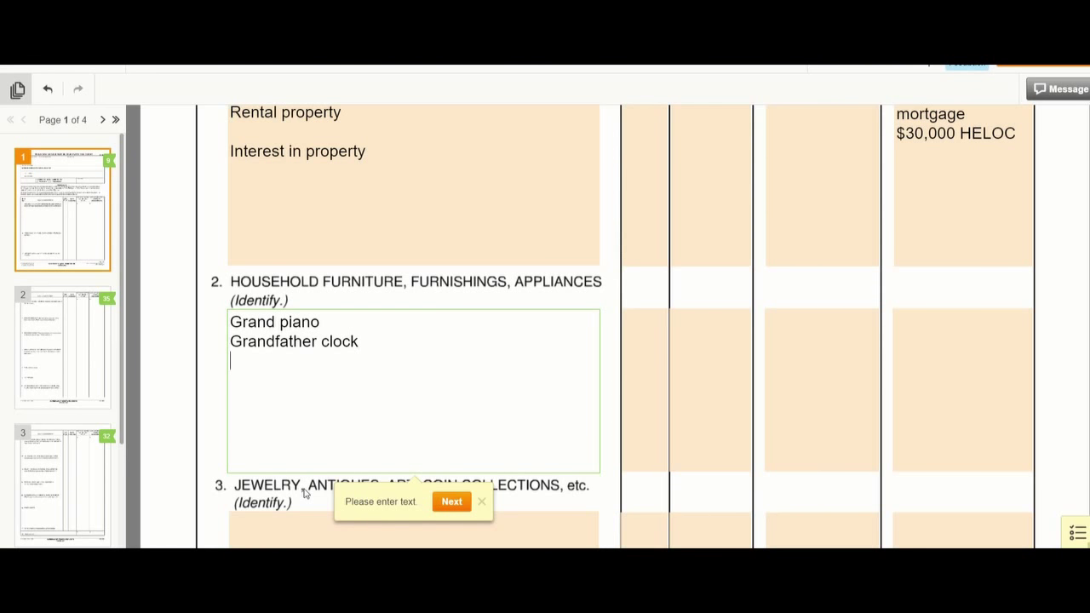
pyautogui.write('s')
pyautogui.press('BackSpace')
pyautogui.write('Sporting ')
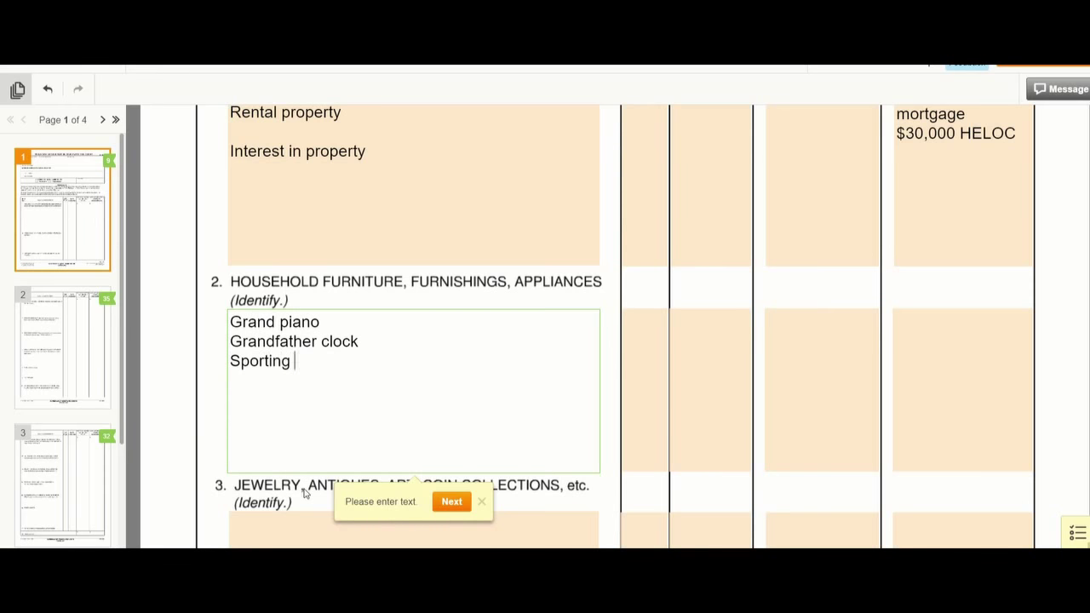
pyautogui.write('equipment')
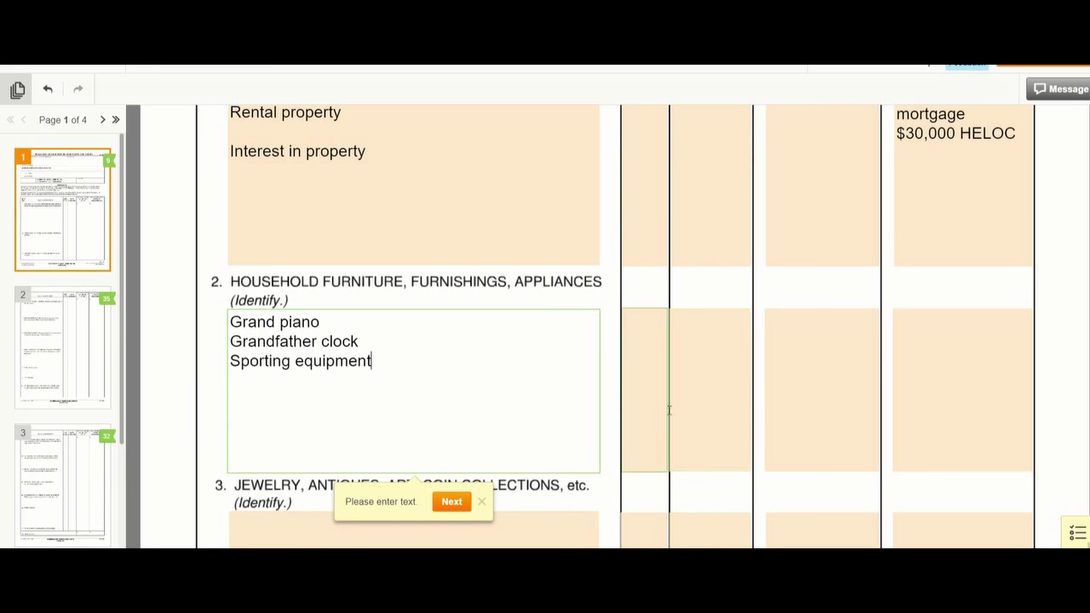
# - Record the furniture as acquired During Marriage, worth 30,000, with 0 owed
pyautogui.click(795, 326)
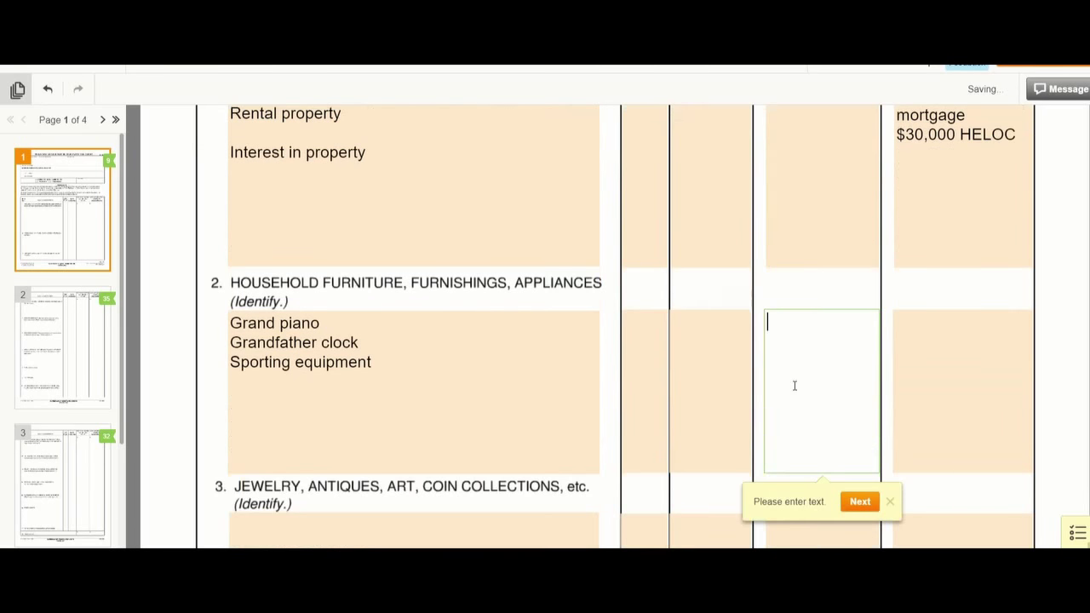
pyautogui.click(714, 336)
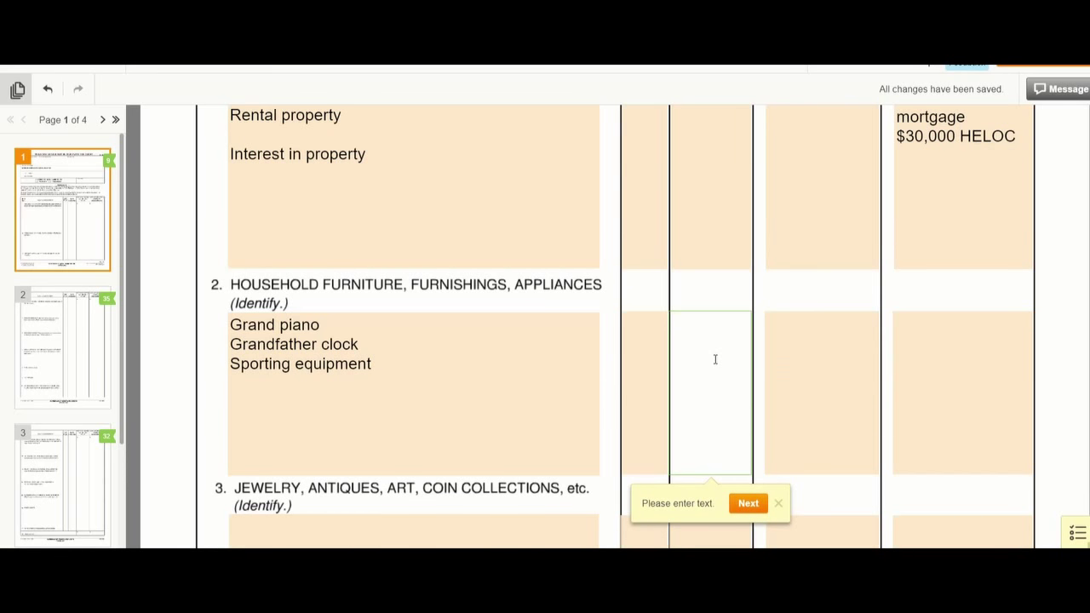
pyautogui.write('During Marriage')
pyautogui.press('Tab')
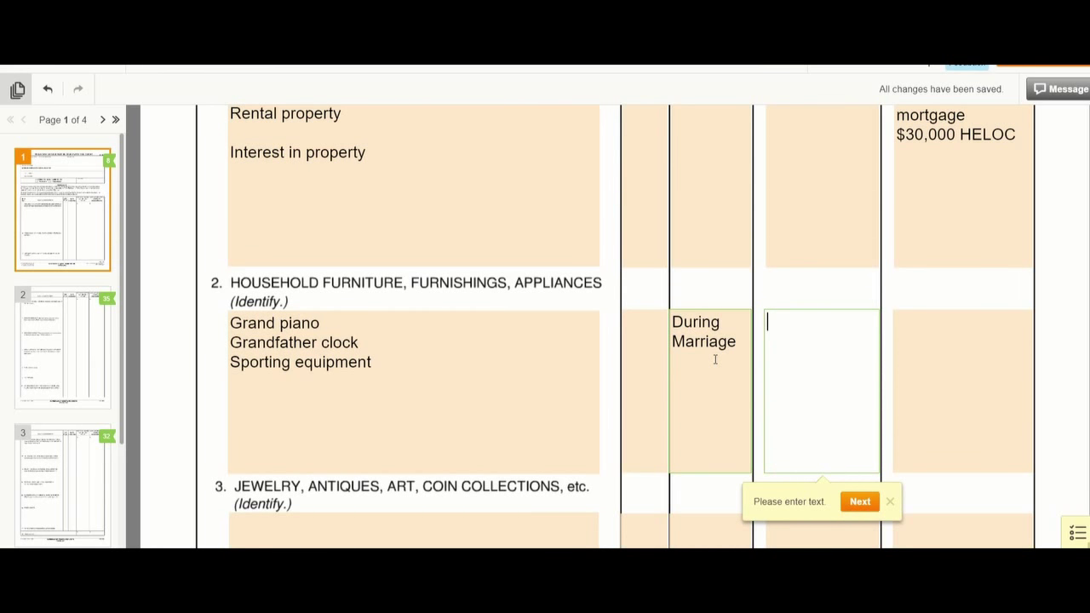
pyautogui.write('30,000')
pyautogui.click(962, 321)
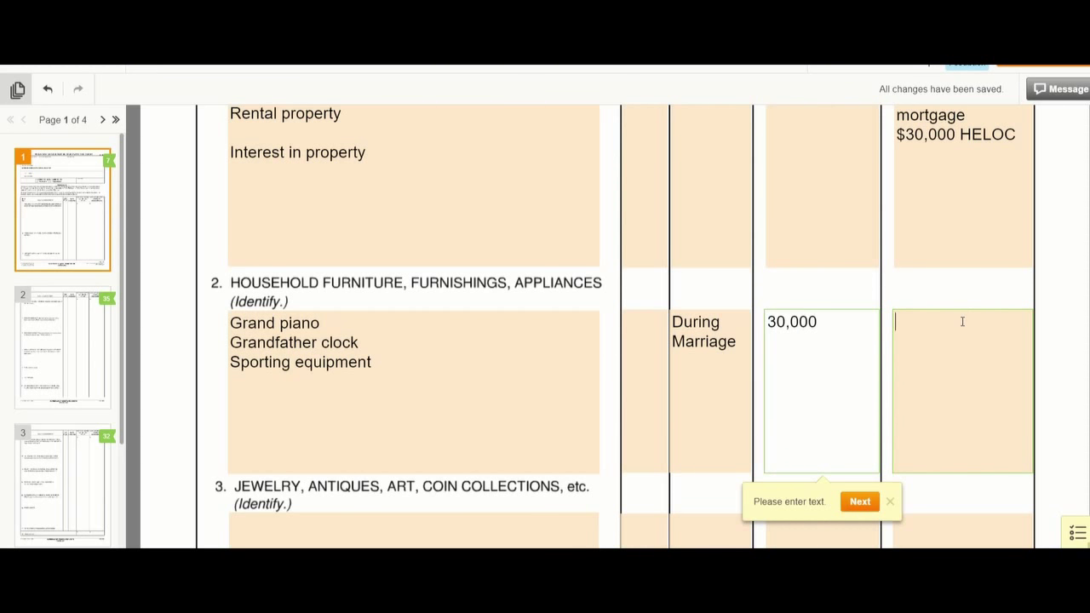
pyautogui.write('0')
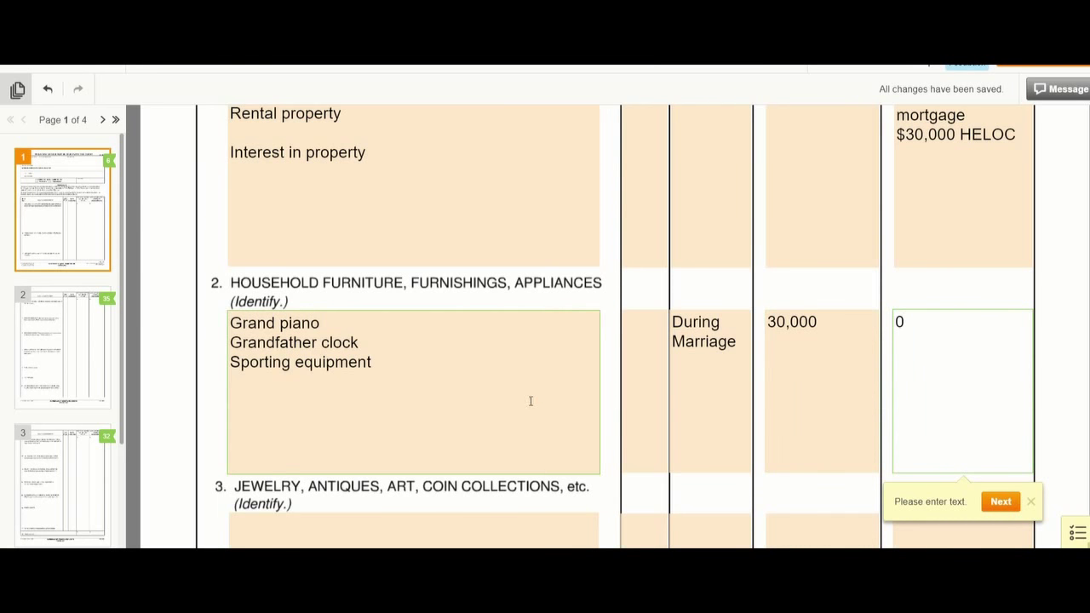
pyautogui.scroll(-1, 530, 402)
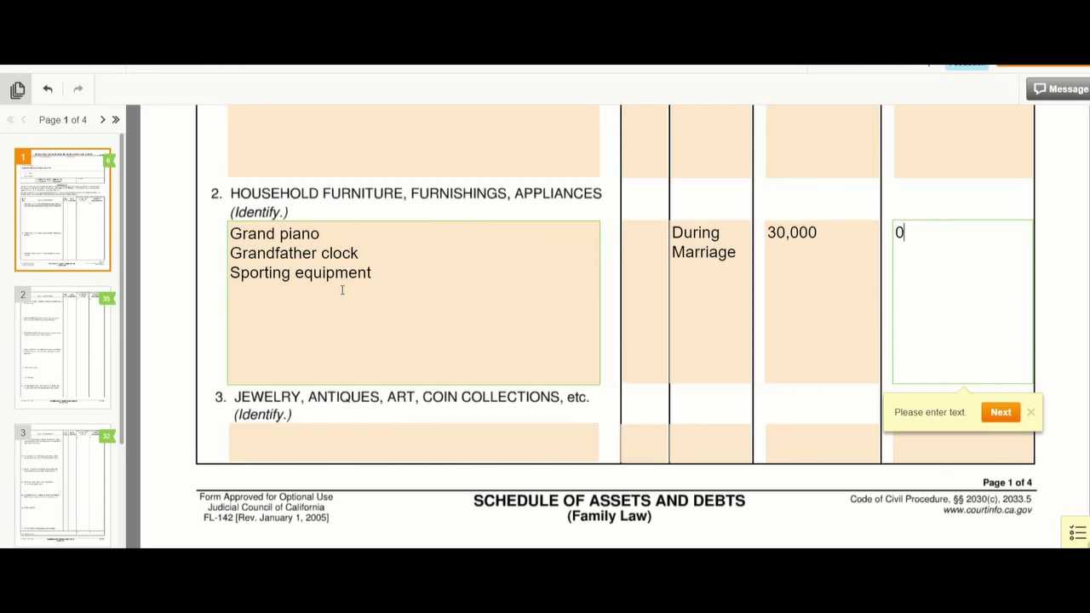
# - Enter Art in item 3, acquired during marriage, worth $20,000 with 0 owed, then show page 2
pyautogui.click(296, 445)
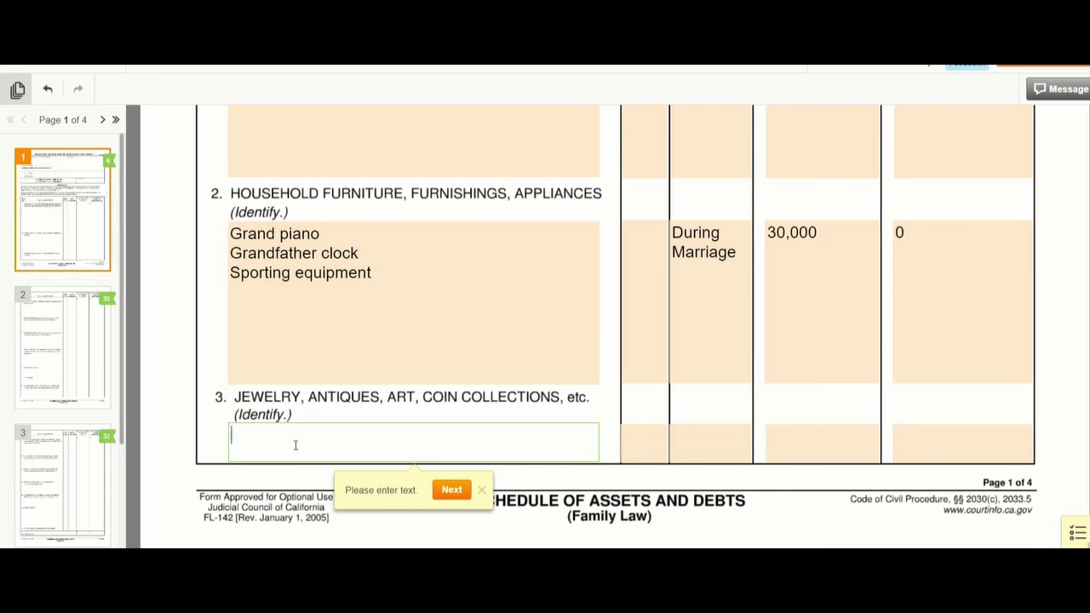
pyautogui.write('Art')
pyautogui.press('Tab')
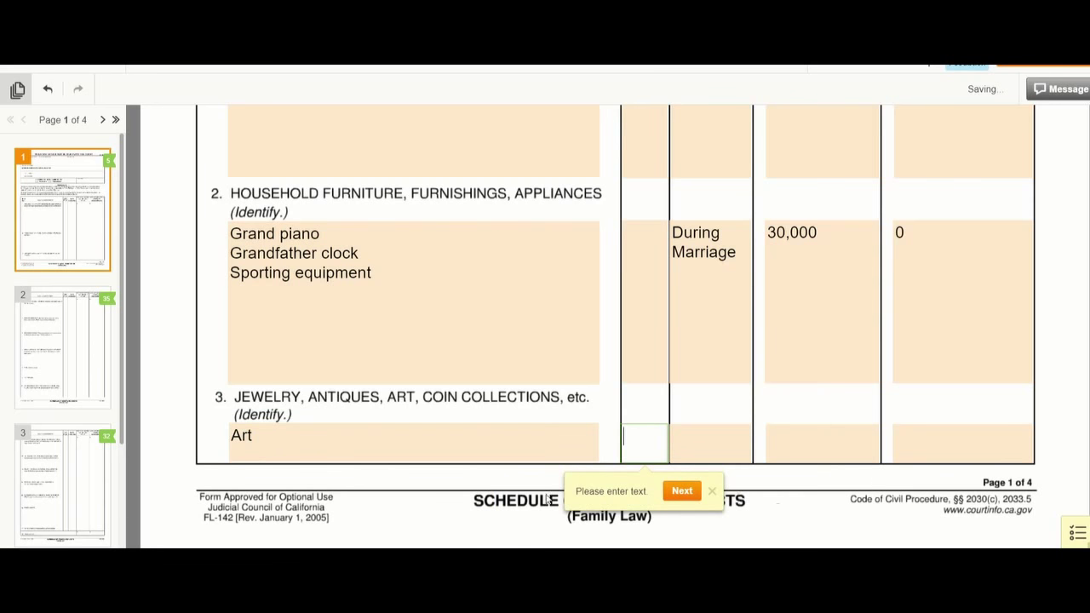
pyautogui.press('Tab')
pyautogui.write('D')
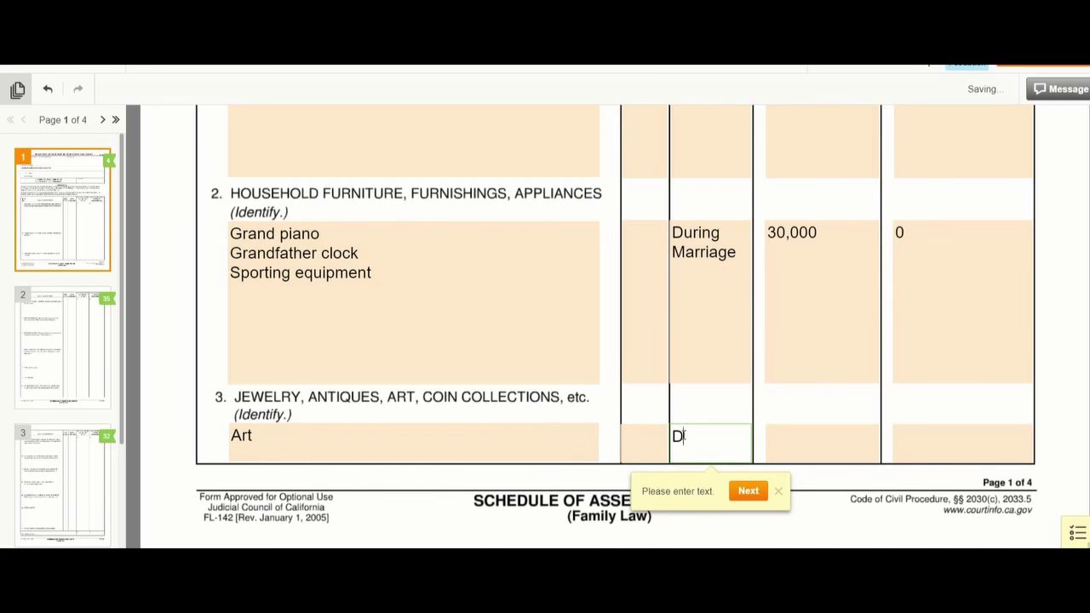
pyautogui.write('uring Marr')
pyautogui.press('BackSpace')
pyautogui.press('BackSpace')
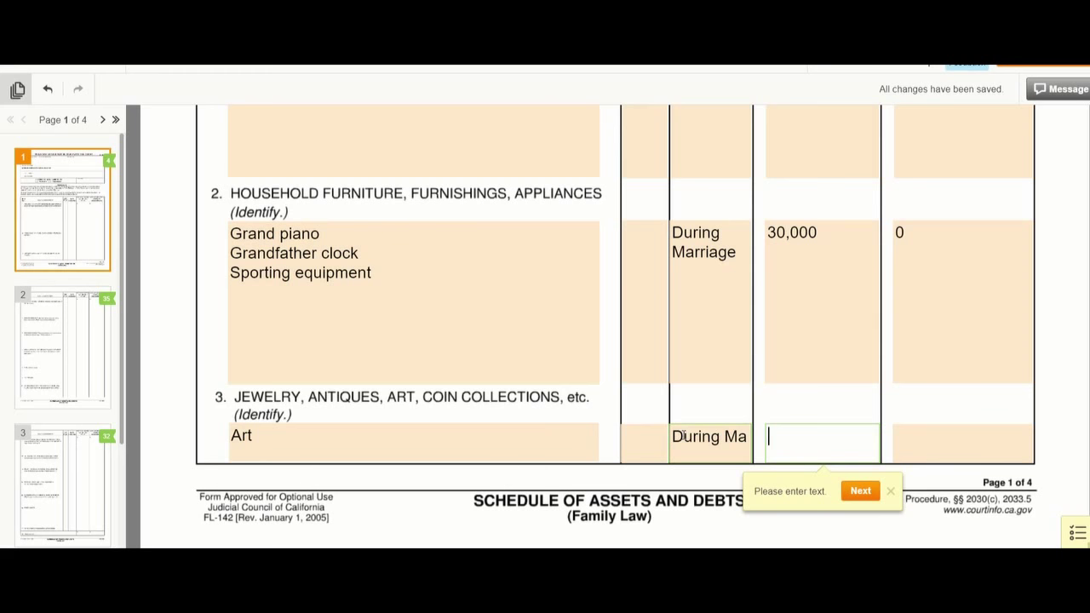
pyautogui.write('$20,000')
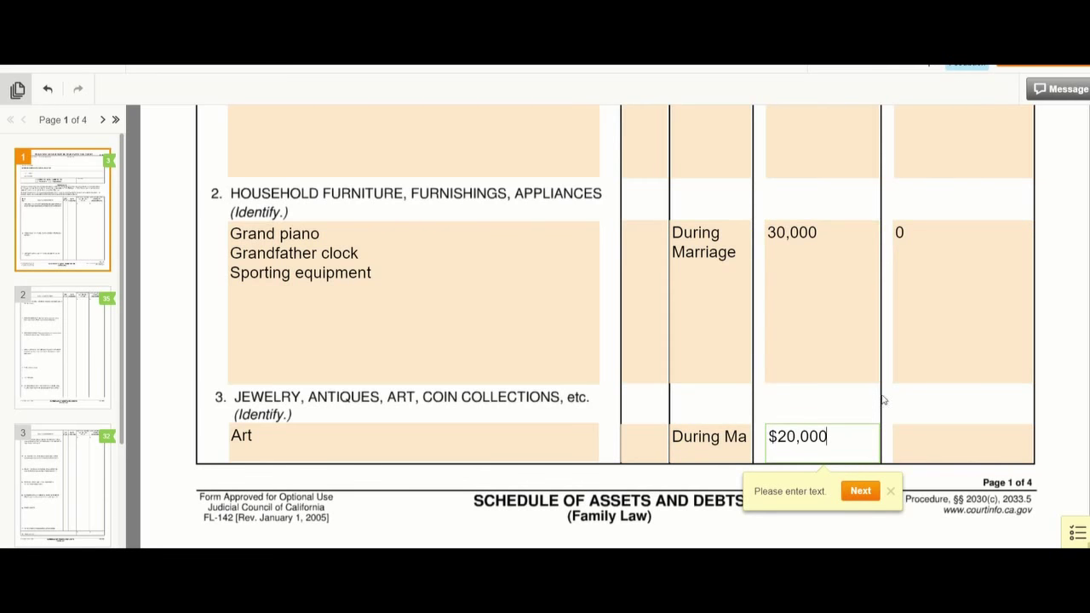
pyautogui.click(936, 443)
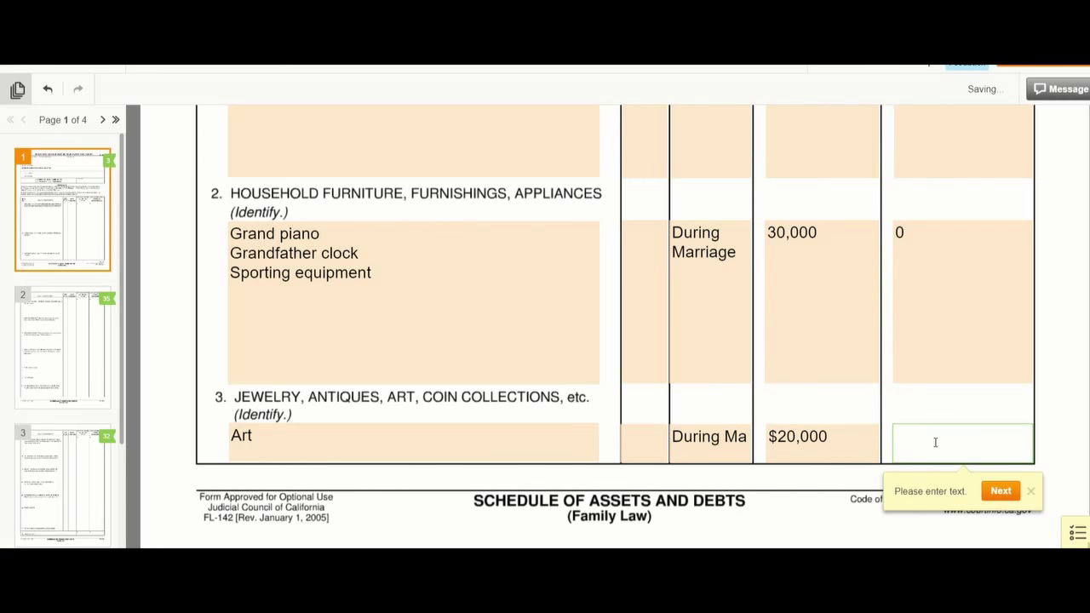
pyautogui.write('0')
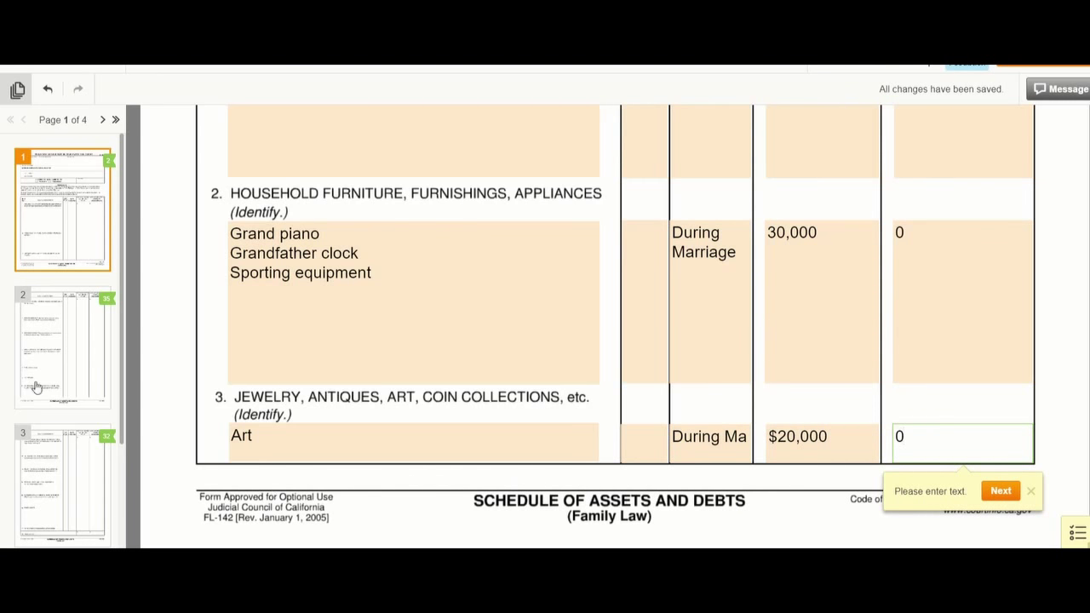
pyautogui.click(61, 387)
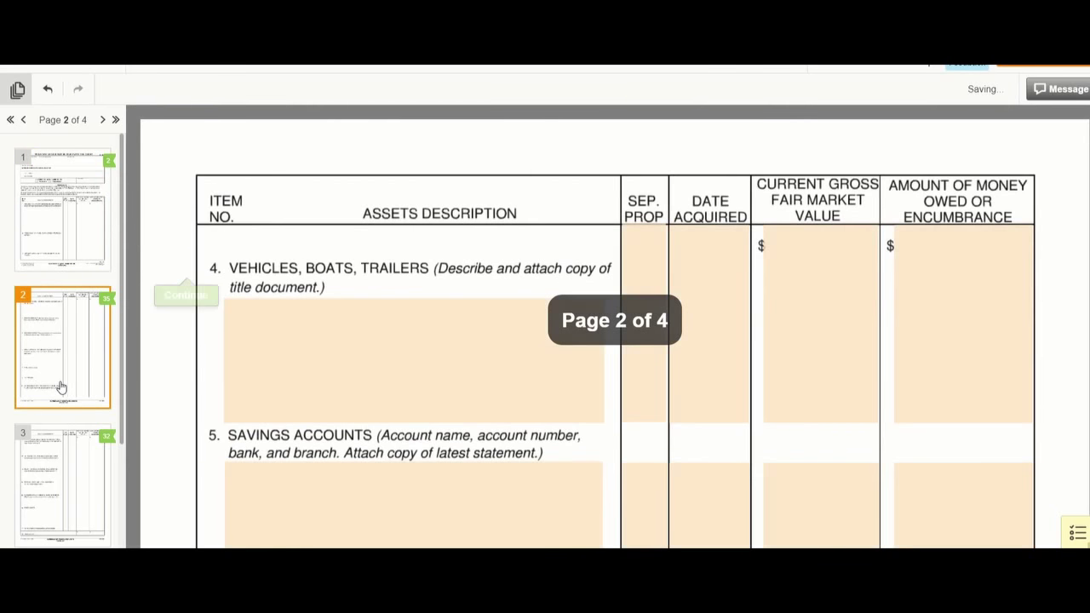
# - Describe the vehicle in item 4 as 2014 BMW 330i (38,000 miles)-husband
pyautogui.click(259, 310)
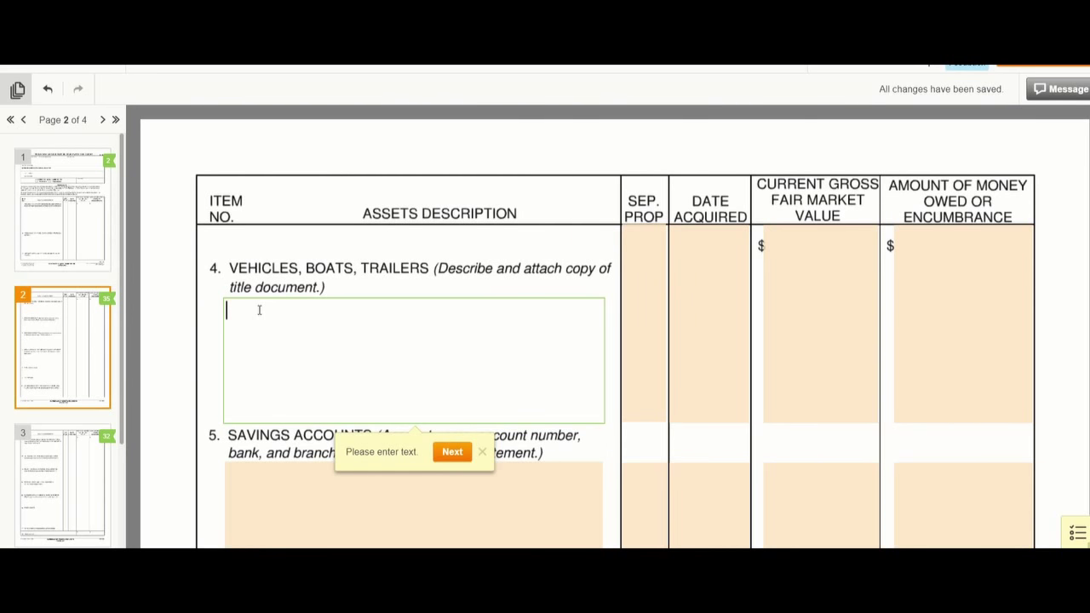
pyautogui.write('2014 BMW 330i')
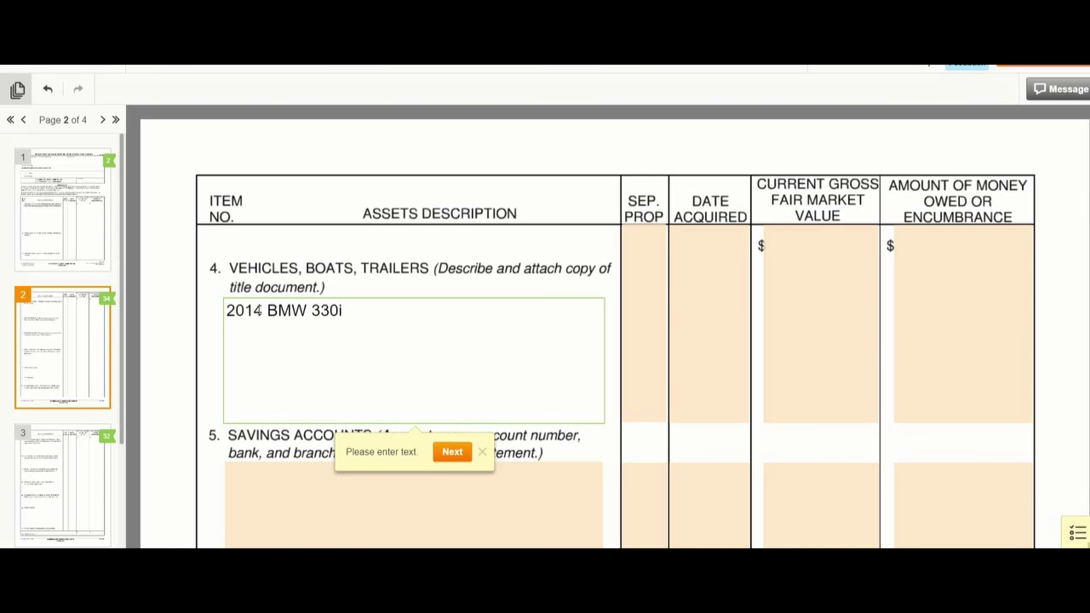
pyautogui.write(' (38,000 mie')
pyautogui.press('BackSpace')
pyautogui.write('les)')
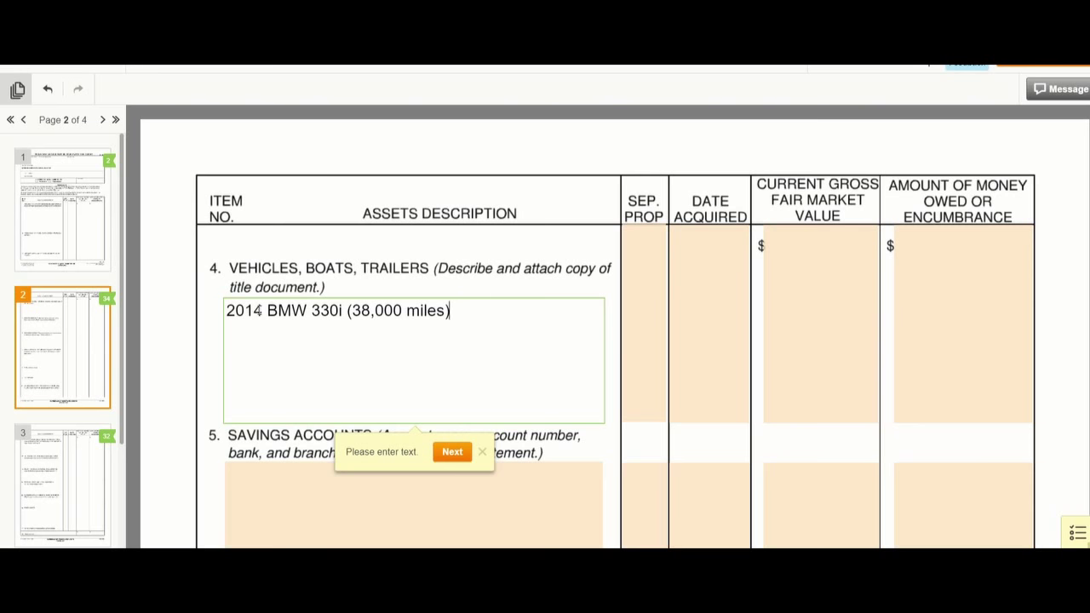
pyautogui.press('Tab')
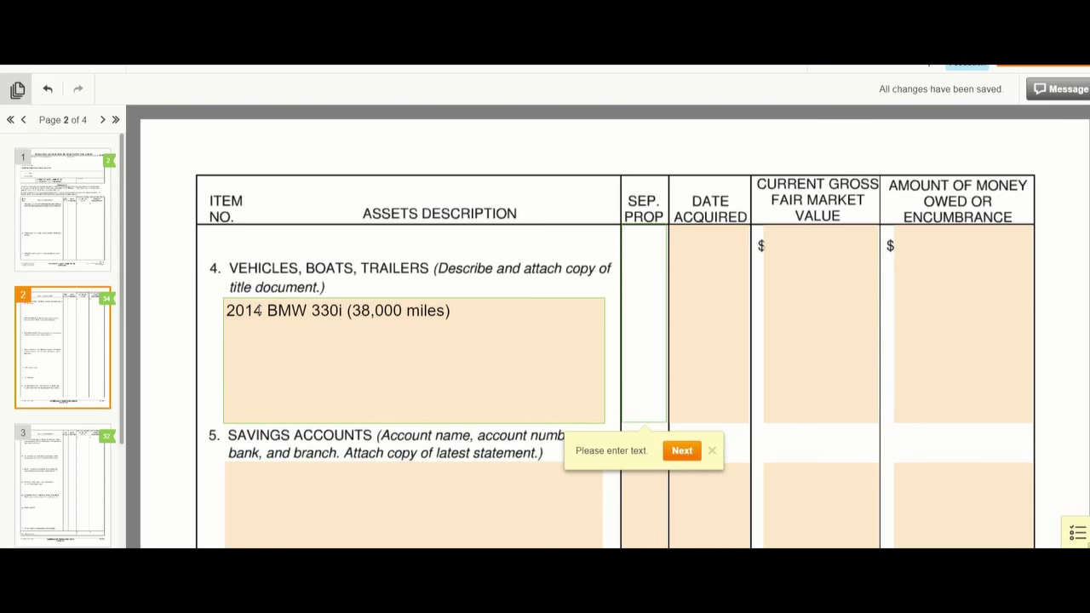
pyautogui.click(457, 307)
pyautogui.write('-')
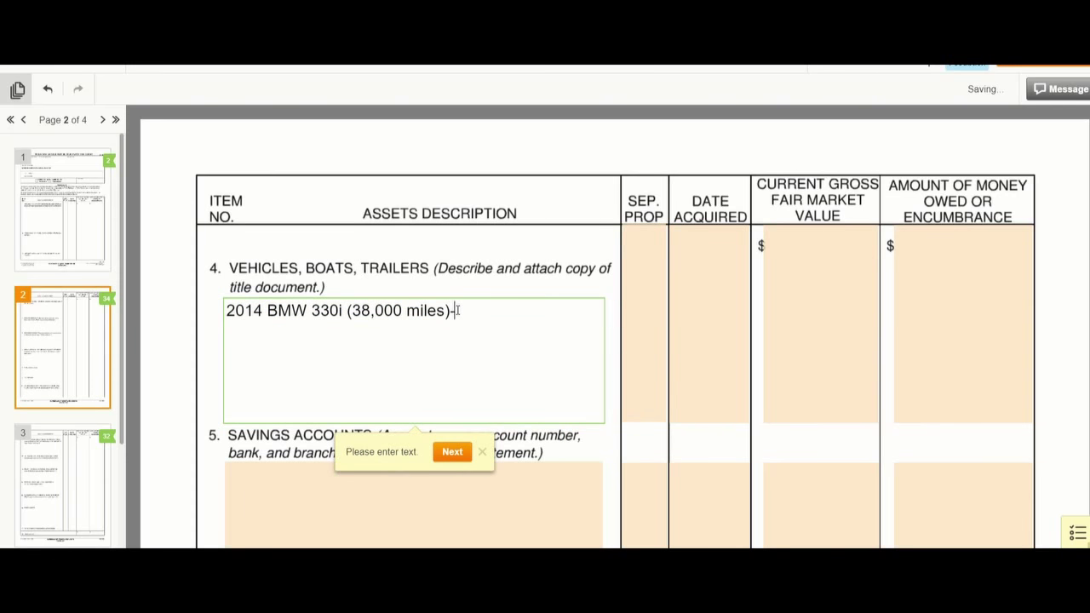
pyautogui.write('husband')
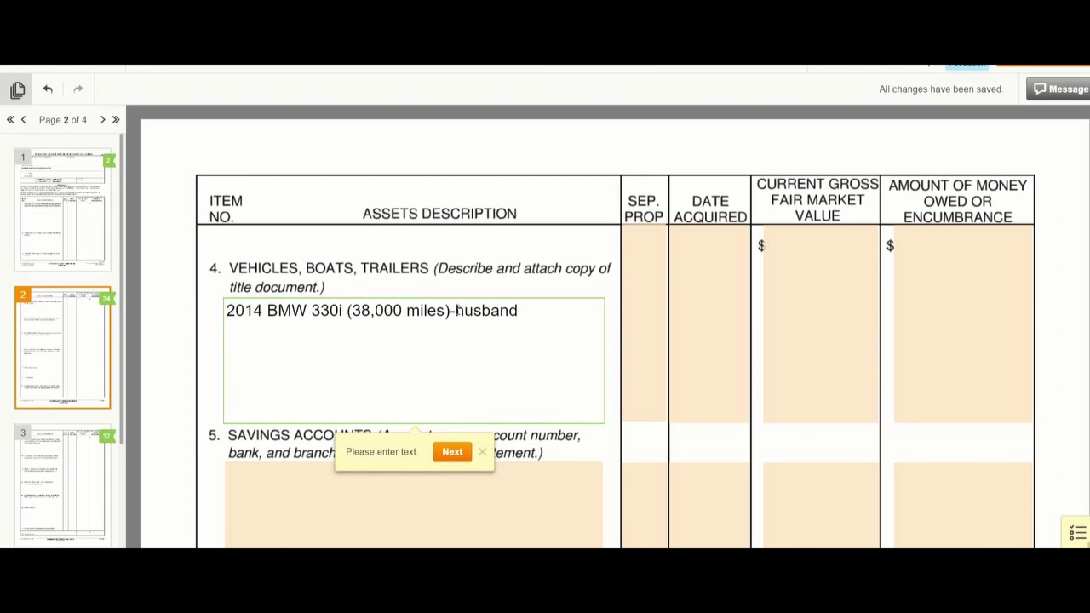
# - Record the BMW as acquired During marriage, worth 21,000, with 18,000 owed
pyautogui.click(642, 307)
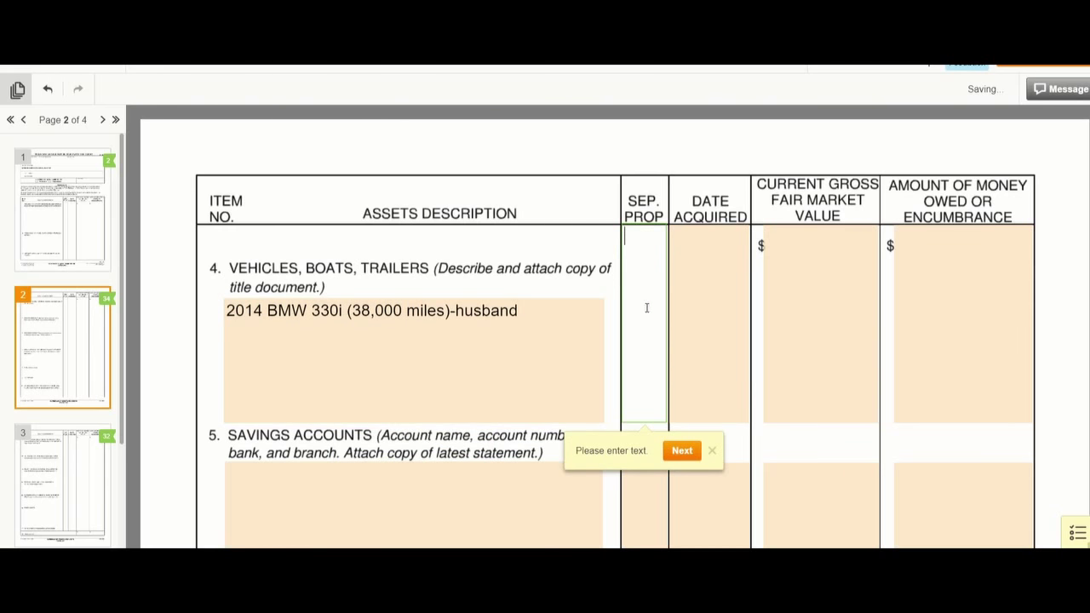
pyautogui.click(684, 307)
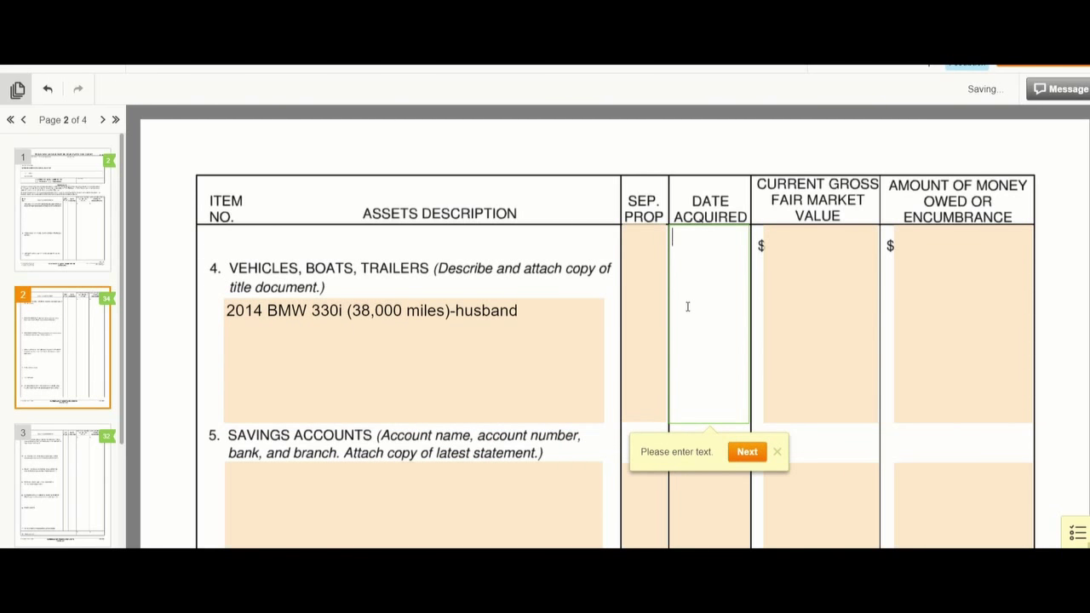
pyautogui.press('Tab')
pyautogui.click(687, 307)
pyautogui.write('During marriage')
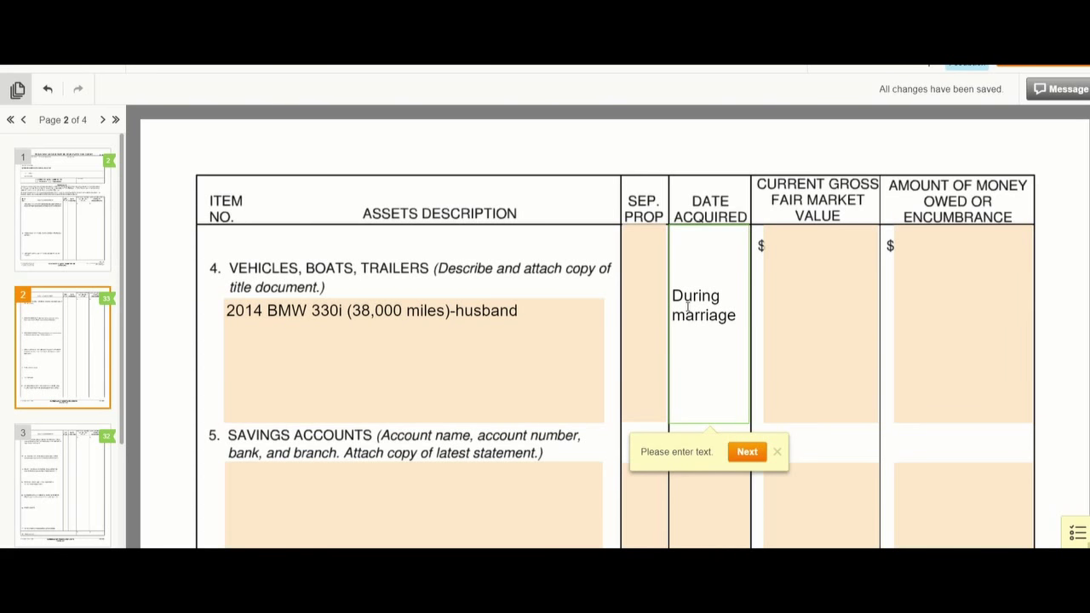
pyautogui.press('Tab')
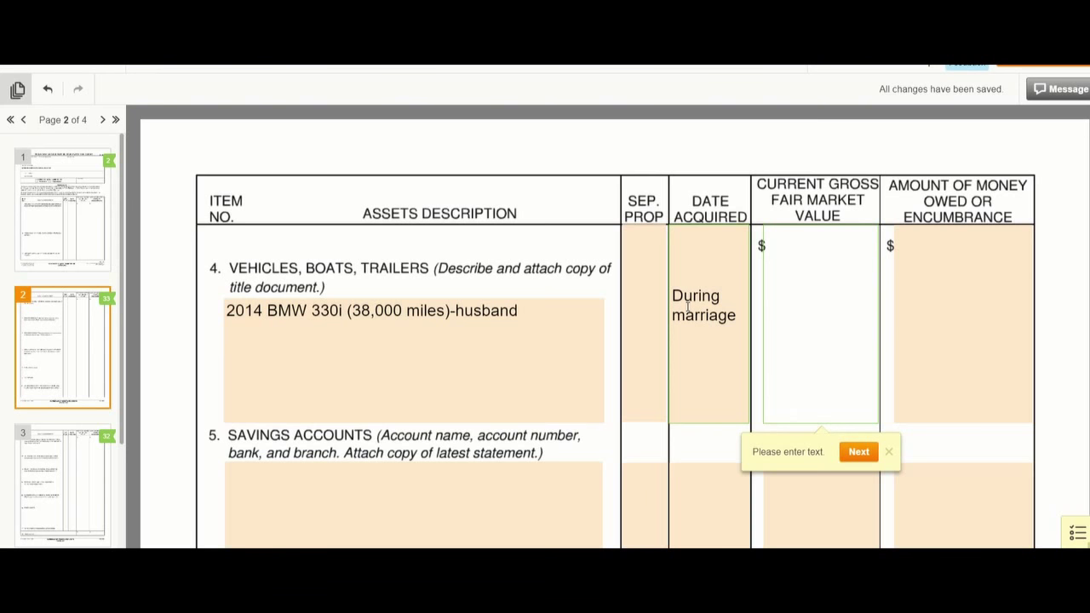
pyautogui.write('21,000')
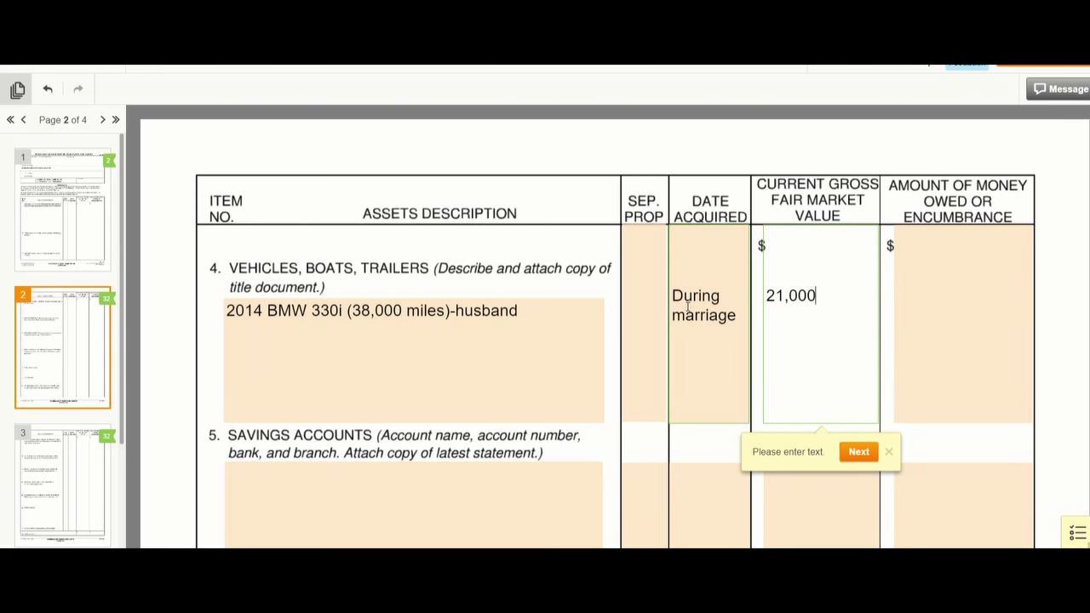
pyautogui.press('Tab')
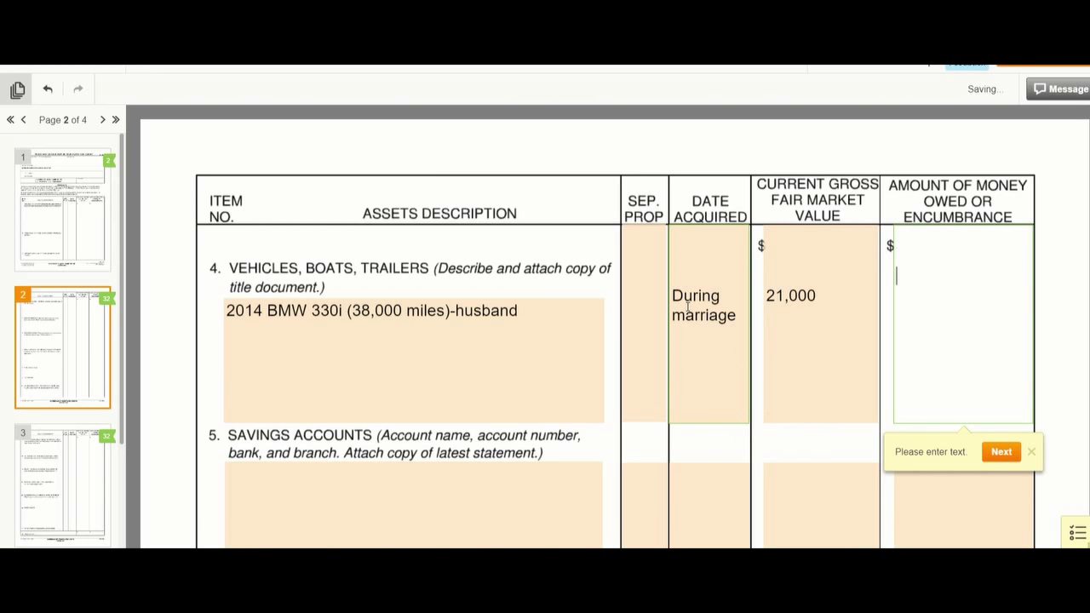
pyautogui.write('18')
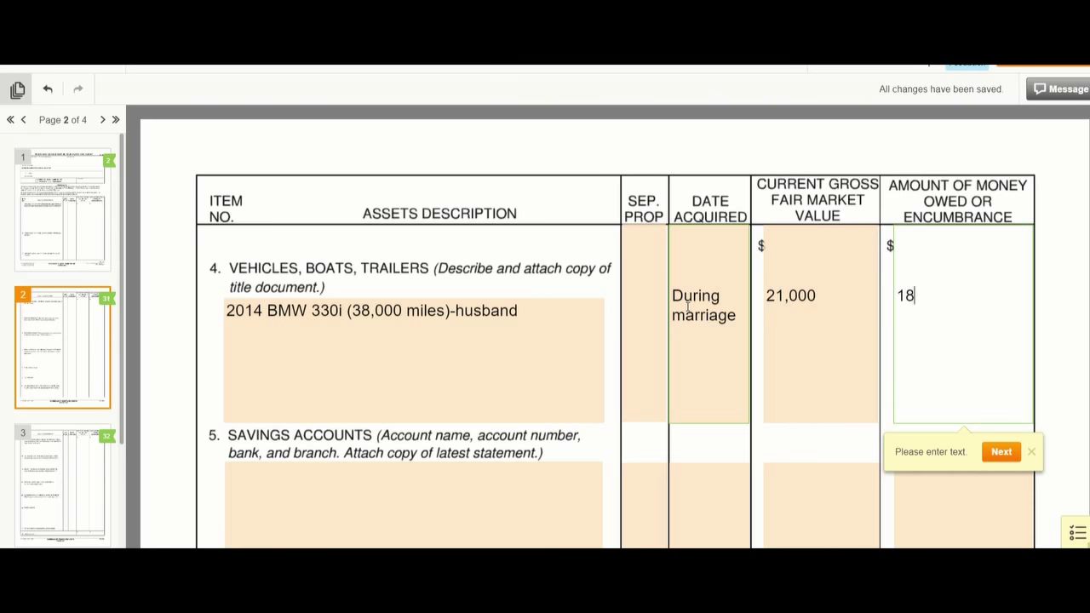
pyautogui.write(',000')
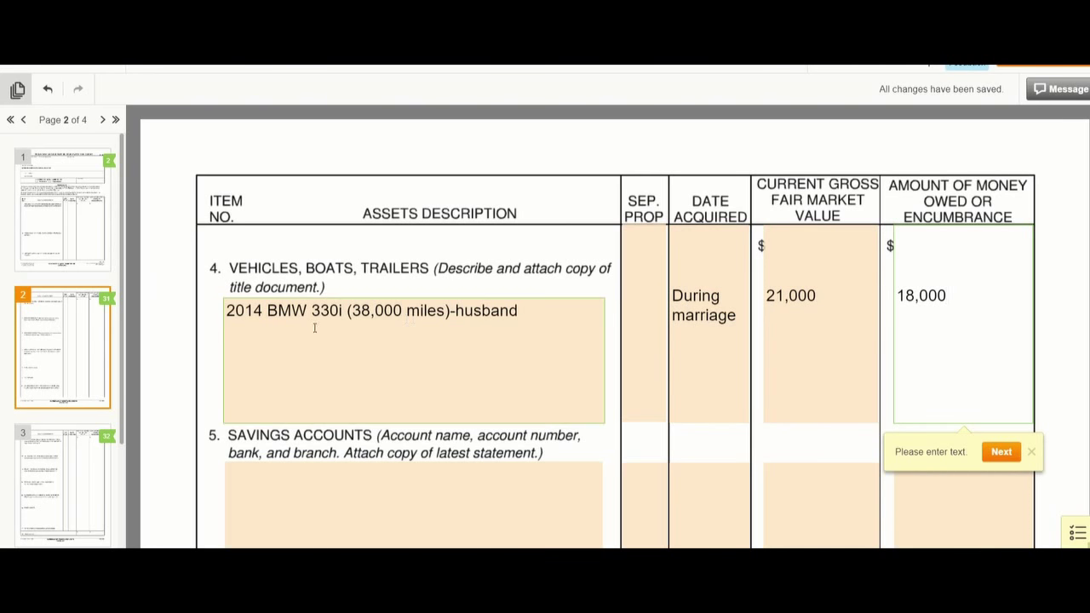
# - Add a second vehicle line reading 2012 Ford Taurus (68,000 miles)-wife below the BMW
pyautogui.click(231, 330)
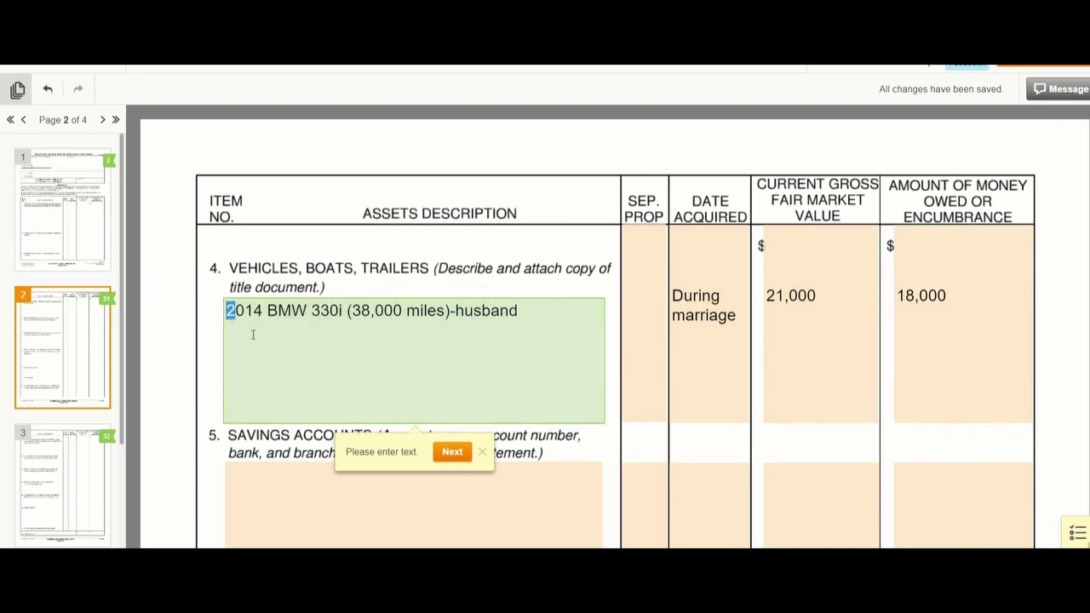
pyautogui.click(527, 308)
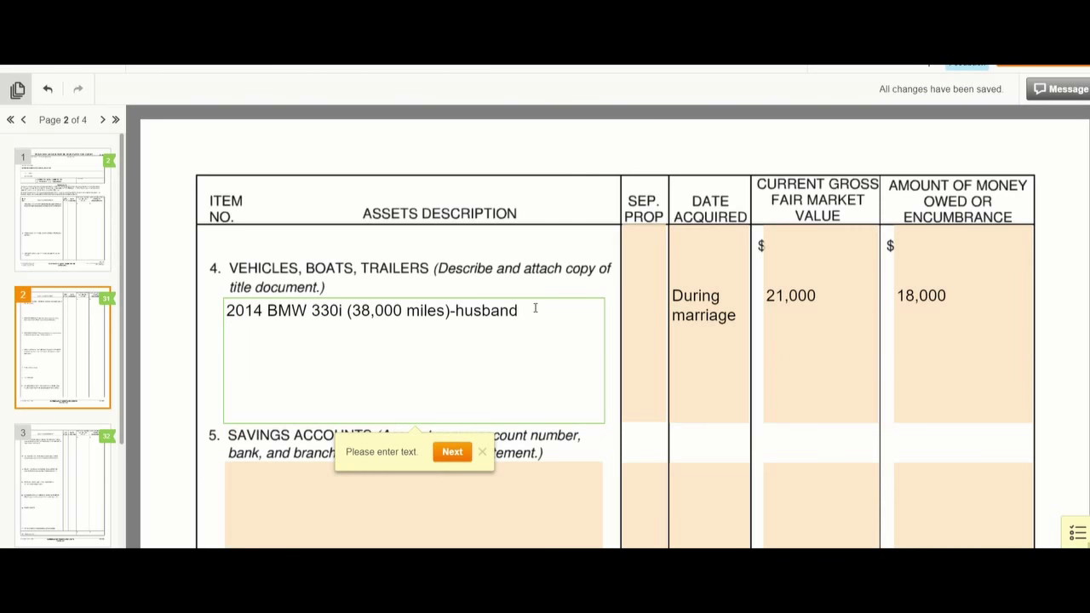
pyautogui.press('Return')
pyautogui.write('2012 Ford Ta')
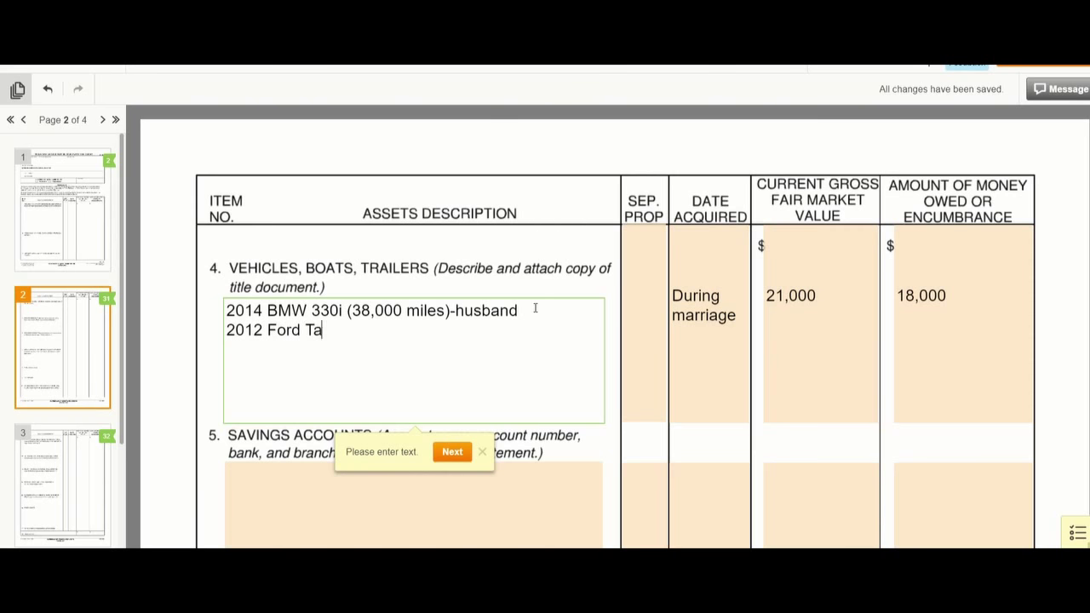
pyautogui.write('urus (')
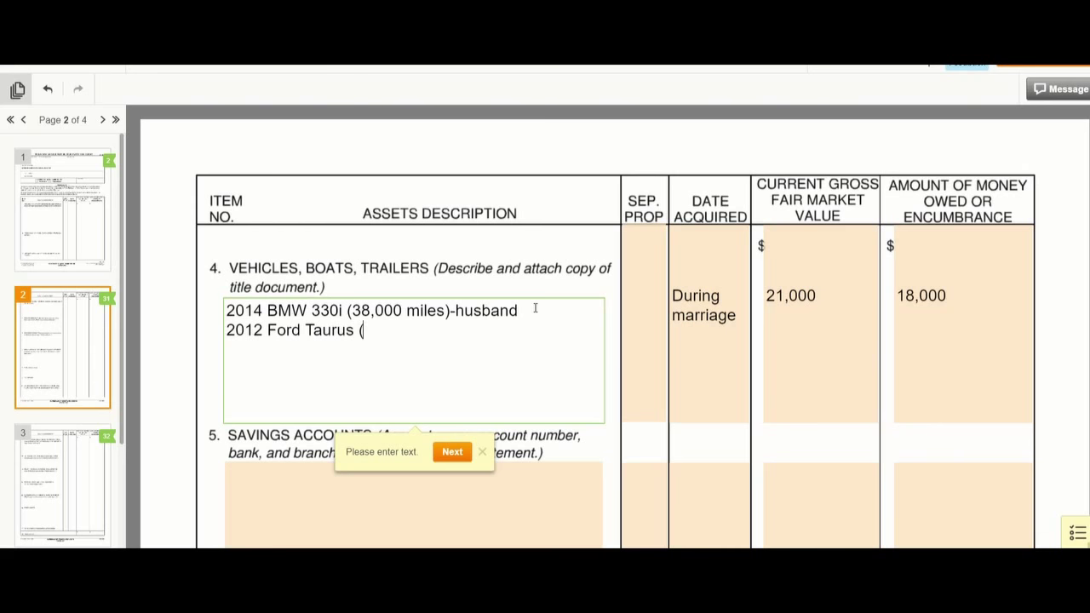
pyautogui.write('68,000m')
pyautogui.press('BackSpace')
pyautogui.write('miles')
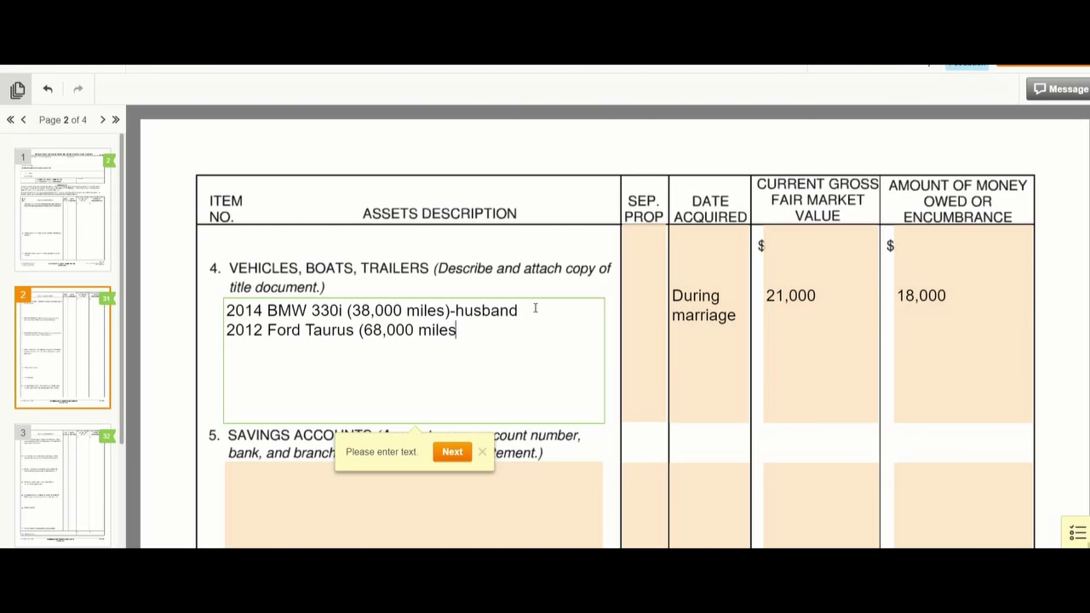
pyautogui.write(')-wife')
# - On new lines, give the Ford Taurus During marriage, 8,500 value and 0 owed
pyautogui.press('Tab')
pyautogui.press('Tab')
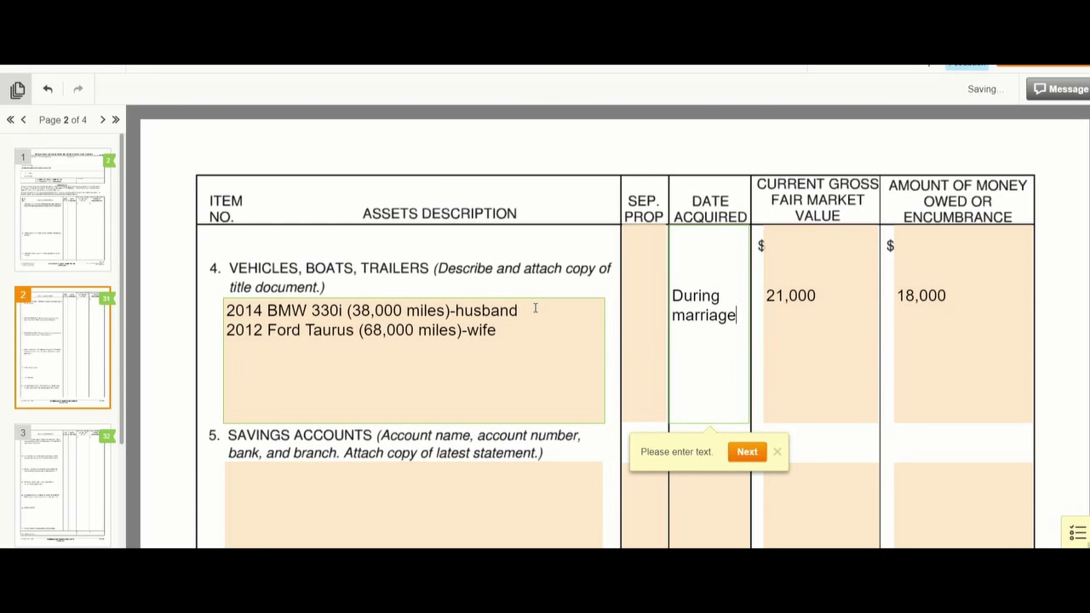
pyautogui.press('Return')
pyautogui.write('During marr')
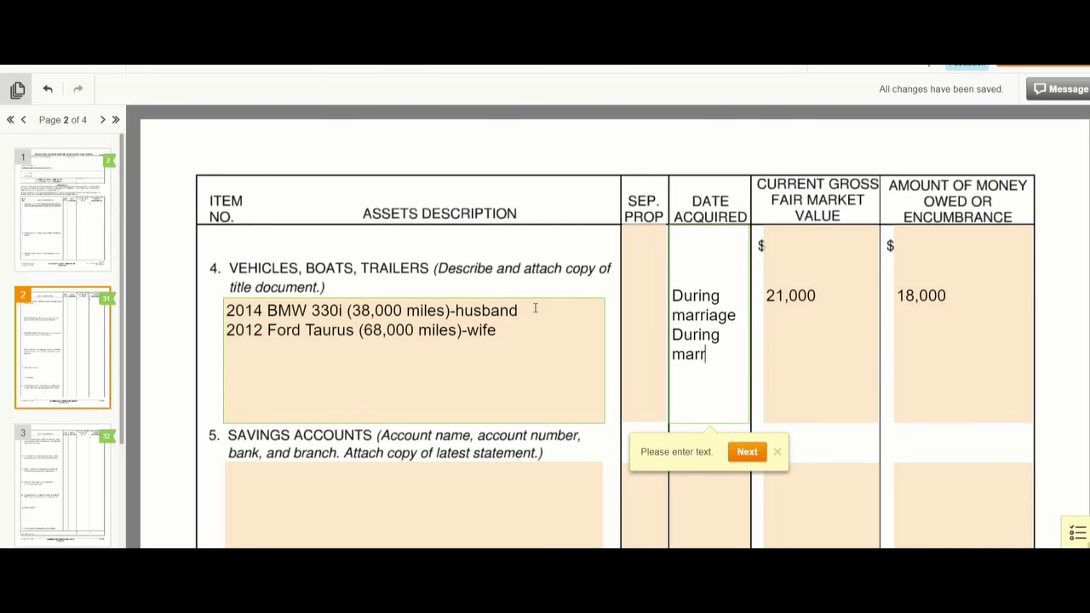
pyautogui.write('iage')
pyautogui.press('Tab')
pyautogui.press('Return')
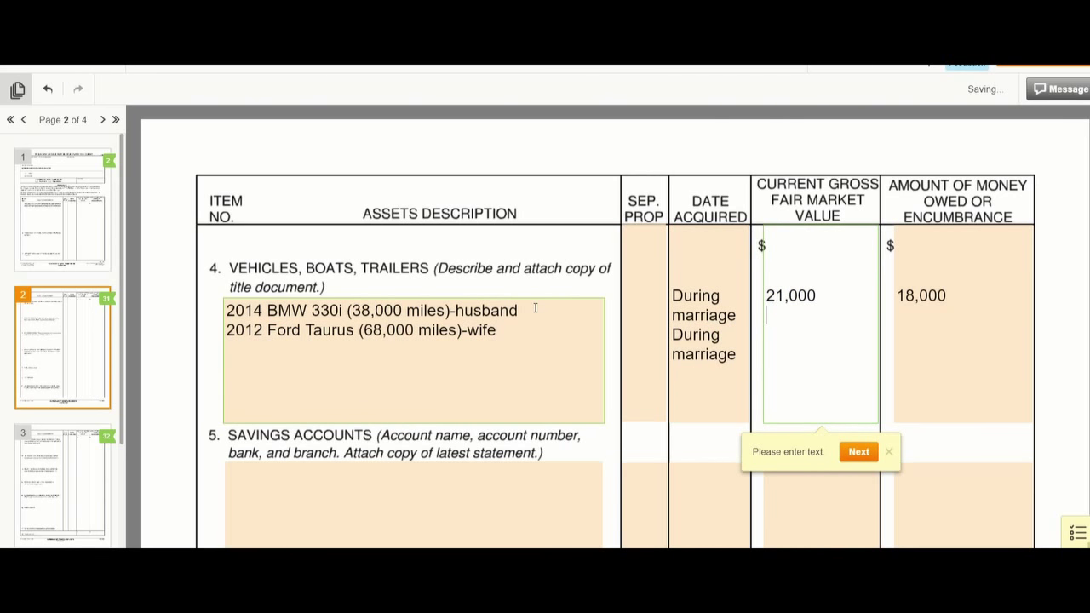
pyautogui.write('8,')
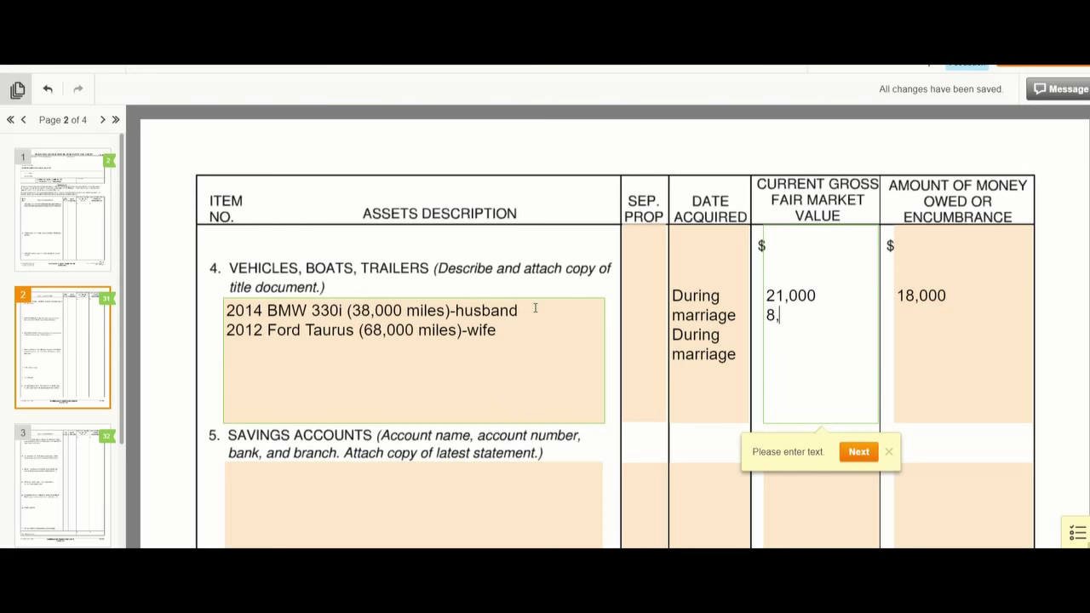
pyautogui.write('500')
pyautogui.press('Tab')
pyautogui.press('Return')
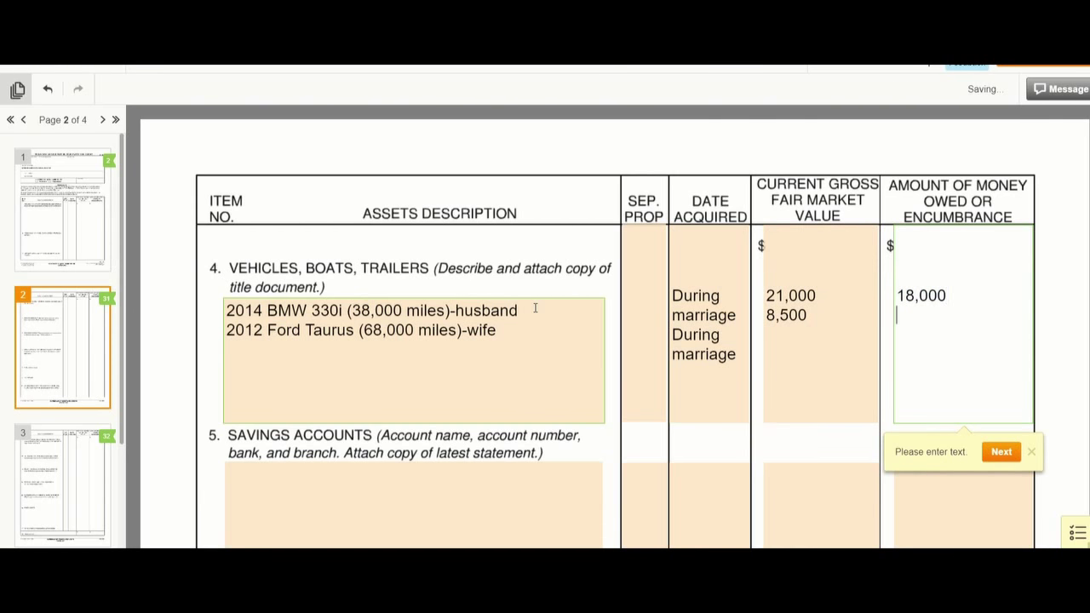
pyautogui.write('0')
pyautogui.scroll(-2, 475, 353)
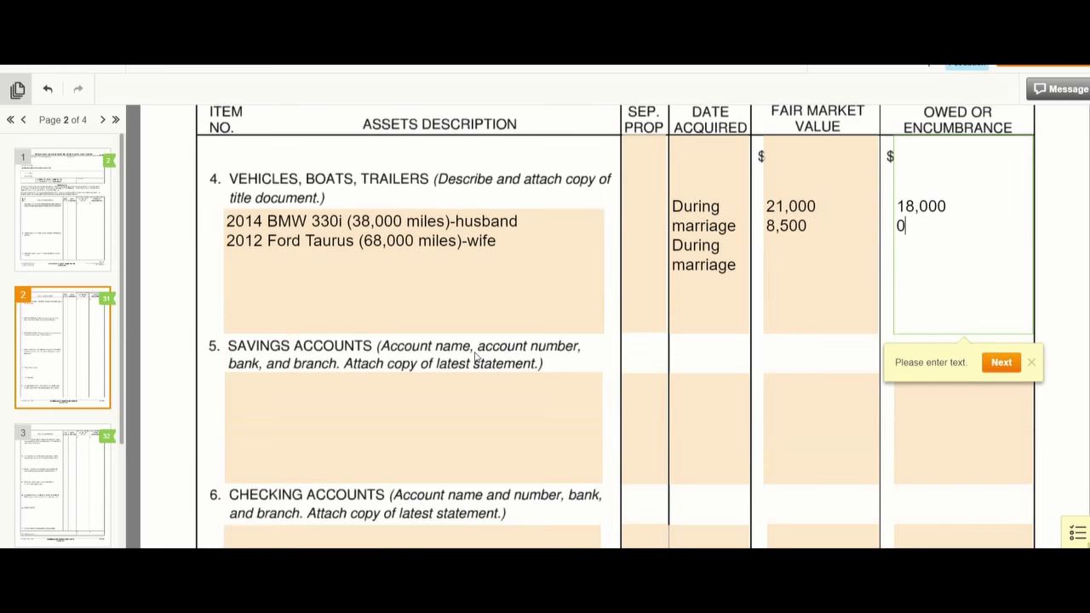
pyautogui.scroll(-2, 409, 414)
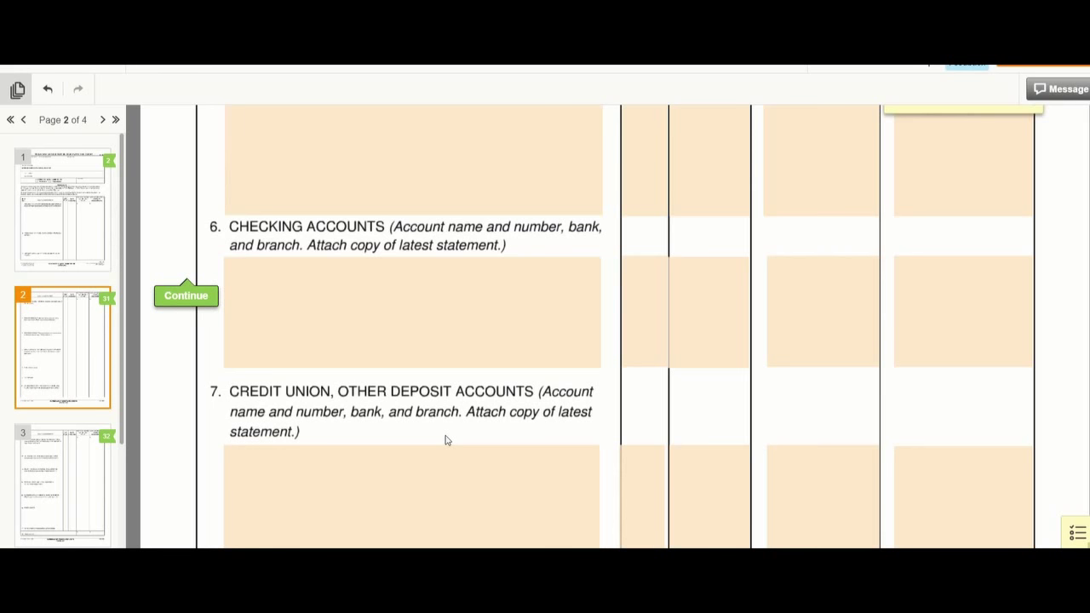
pyautogui.scroll(1, 445, 440)
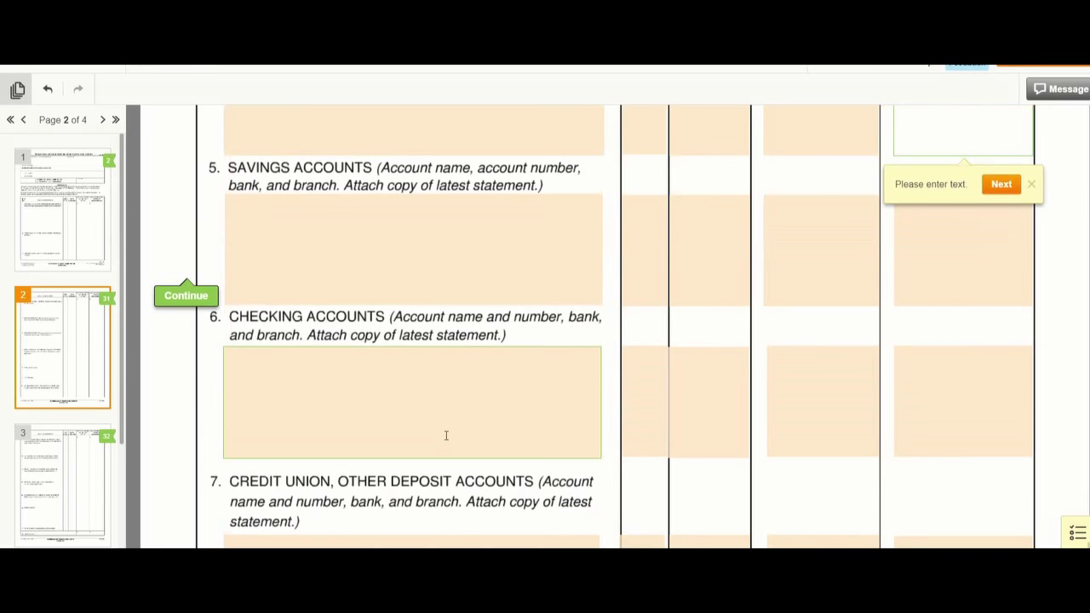
pyautogui.scroll(1, 446, 436)
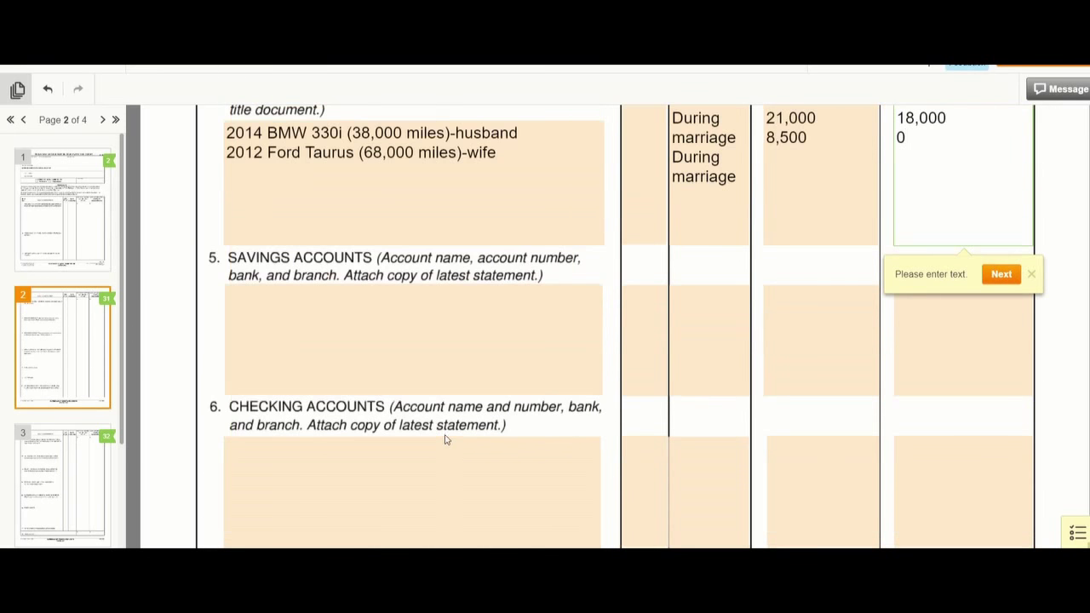
# - Enter Chase Joint 1234 under Savings Accounts, valued $500 with 0 owed
pyautogui.click(248, 299)
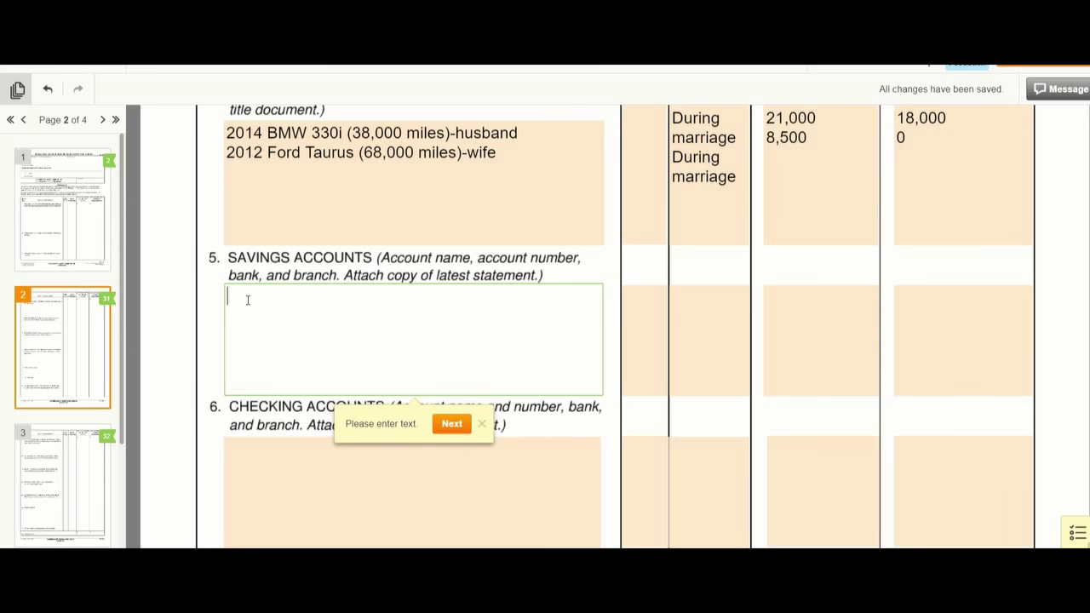
pyautogui.write('Chase Joint 1234')
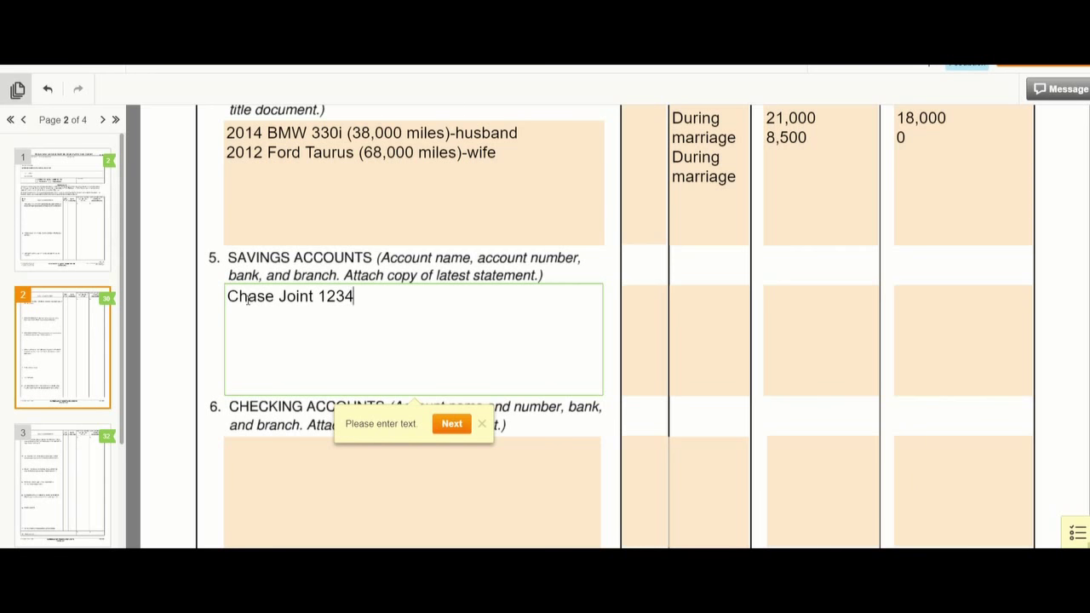
pyautogui.press('Tab')
pyautogui.press('Tab')
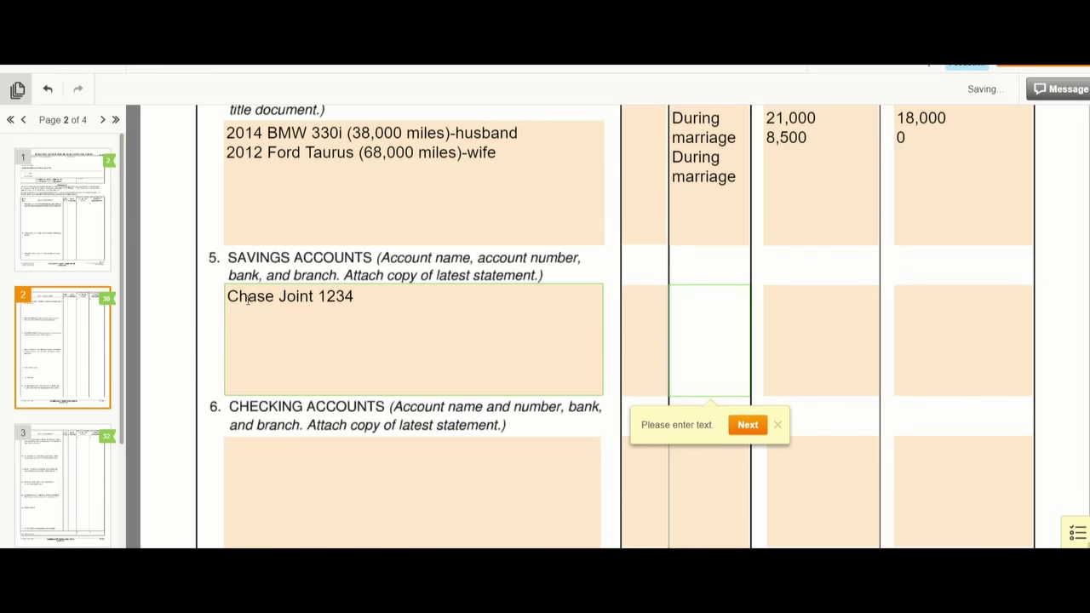
pyautogui.press('Tab')
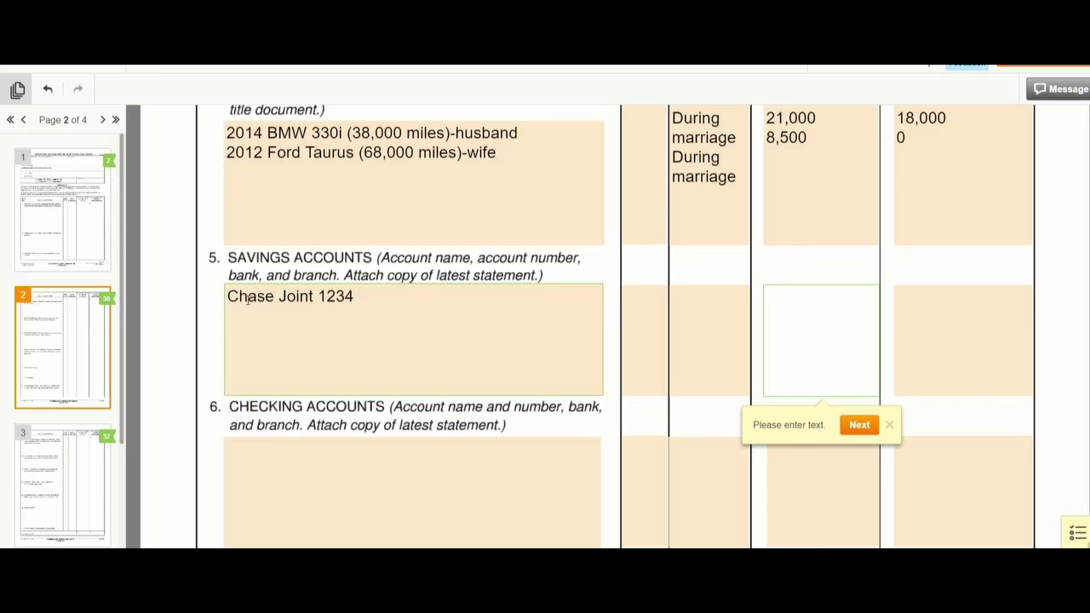
pyautogui.write('$500')
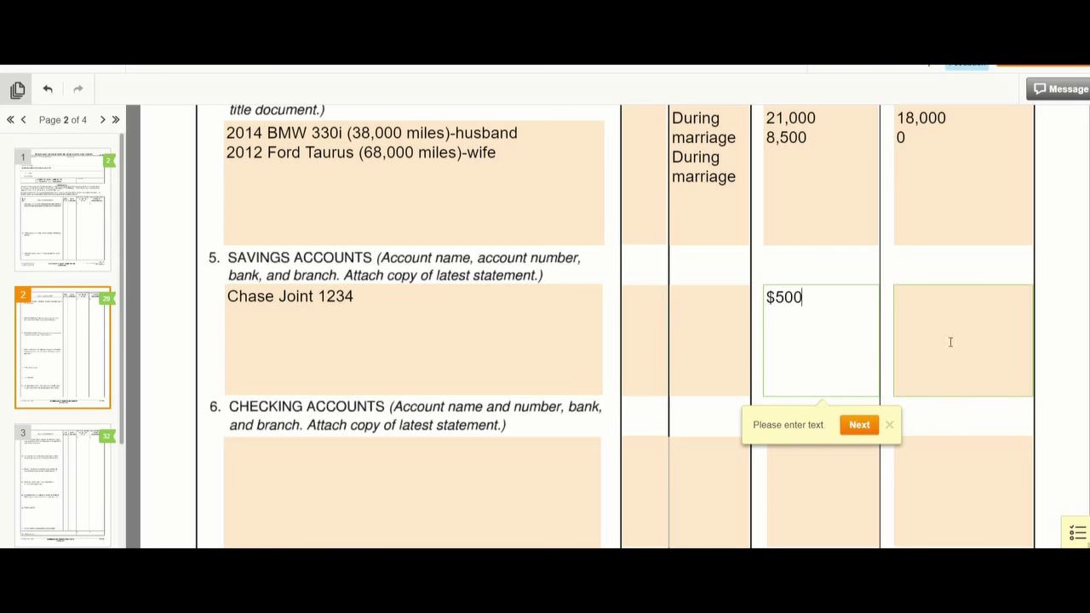
pyautogui.click(935, 297)
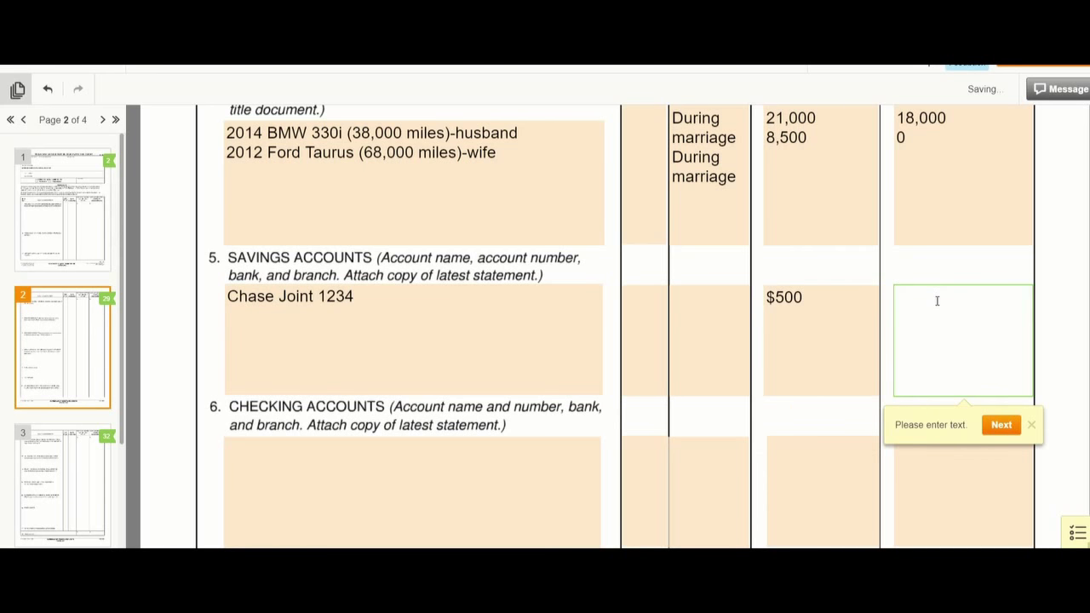
pyautogui.write('0')
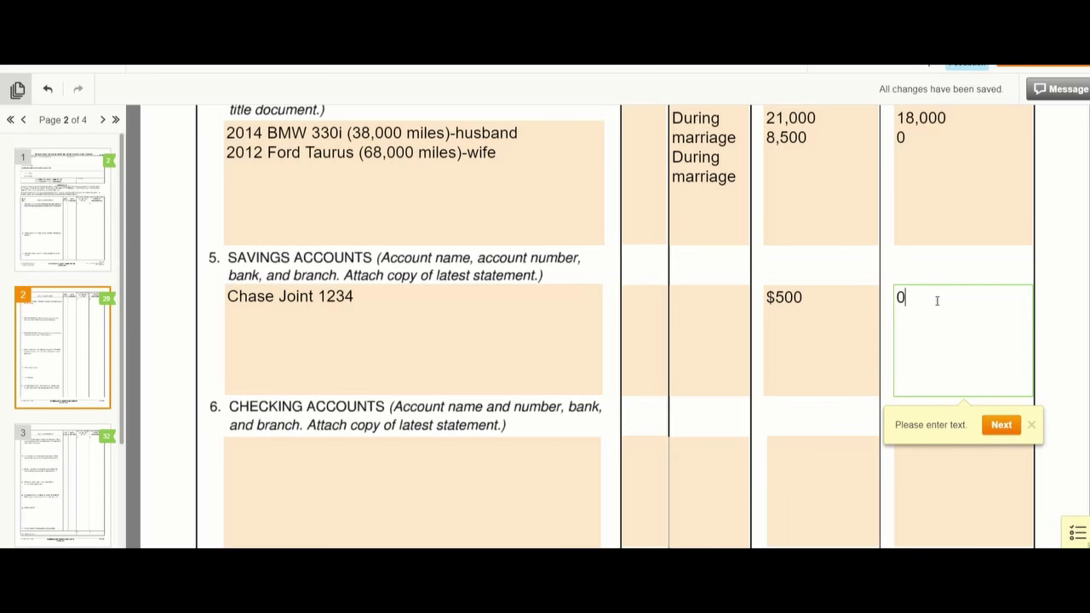
pyautogui.click(359, 292)
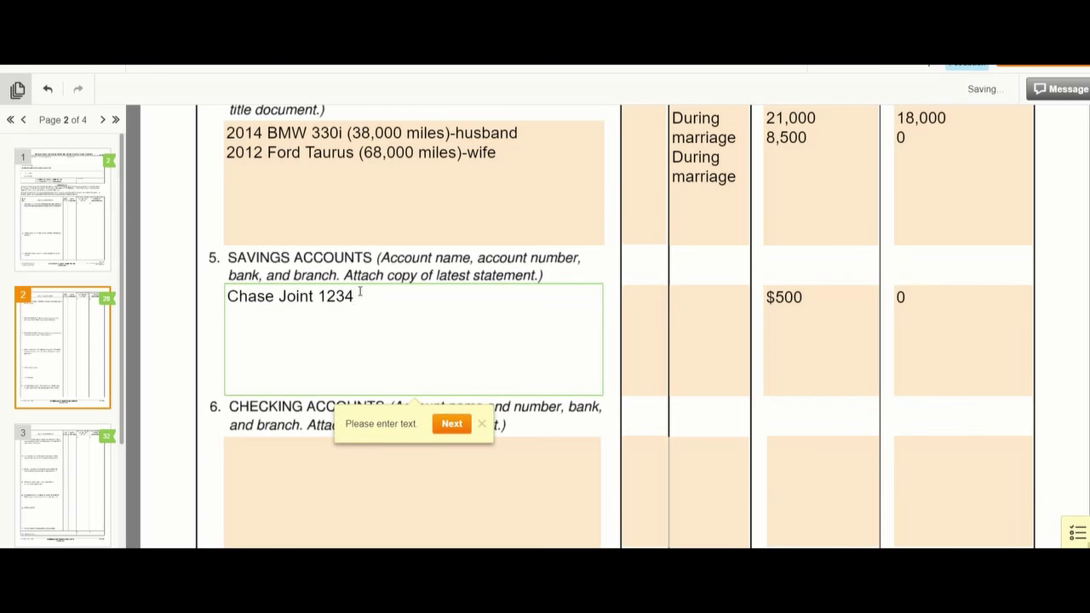
pyautogui.press('Return')
# - Enter Chase Joint 1234 under Checking Accounts, valued $800 with 0 owed
pyautogui.click(273, 453)
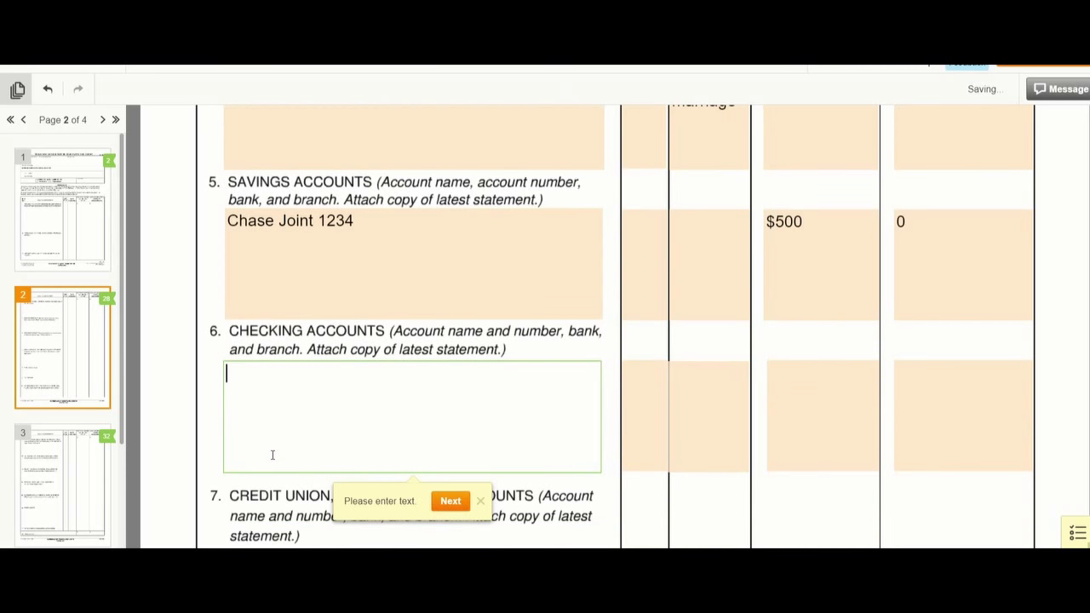
pyautogui.write('Cha')
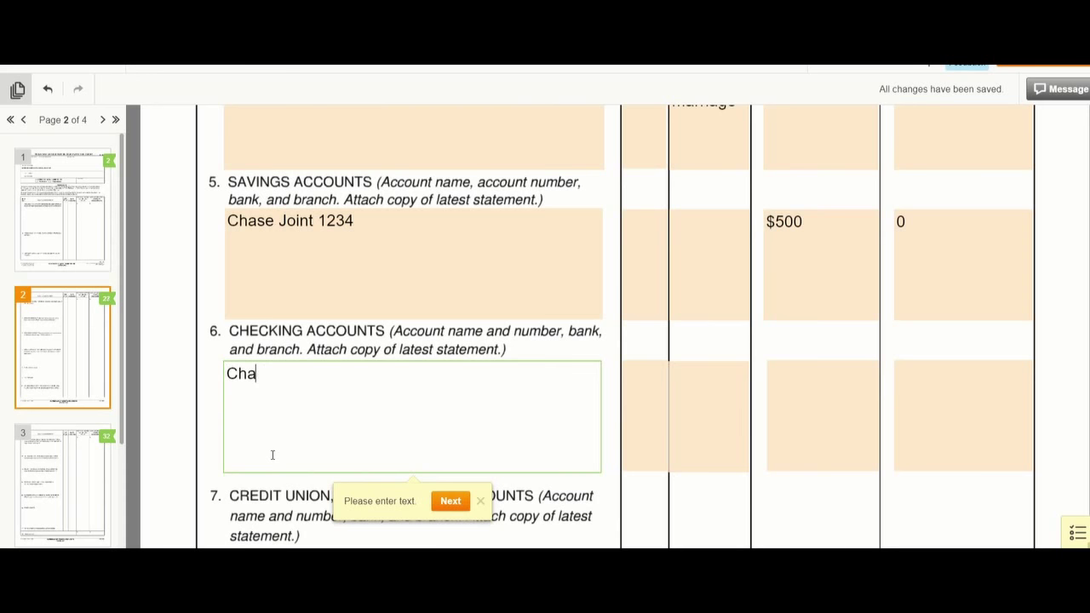
pyautogui.write('se Joint 1234')
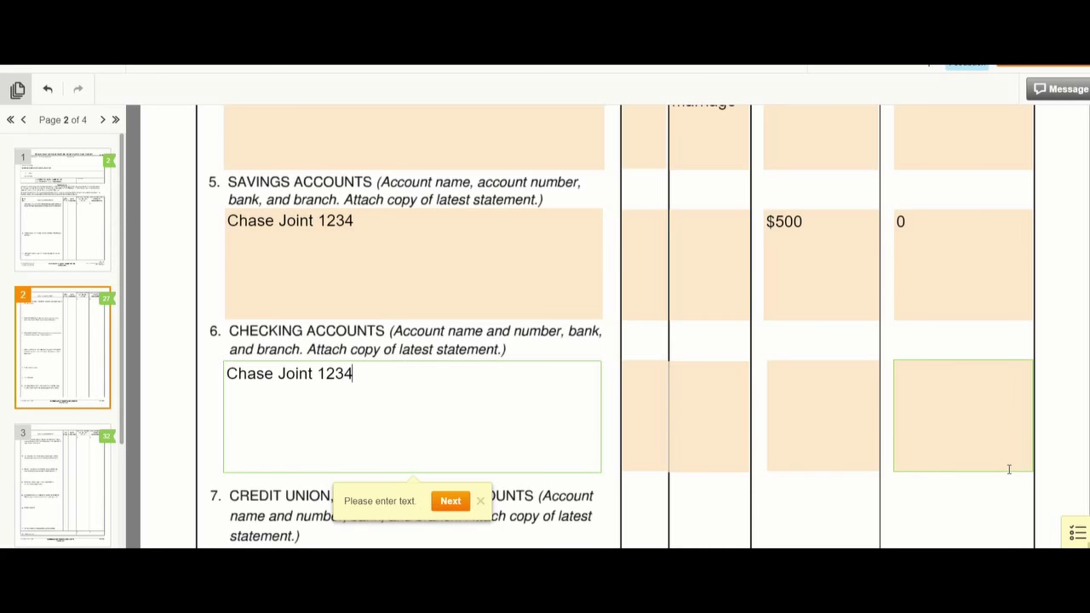
pyautogui.press('Tab')
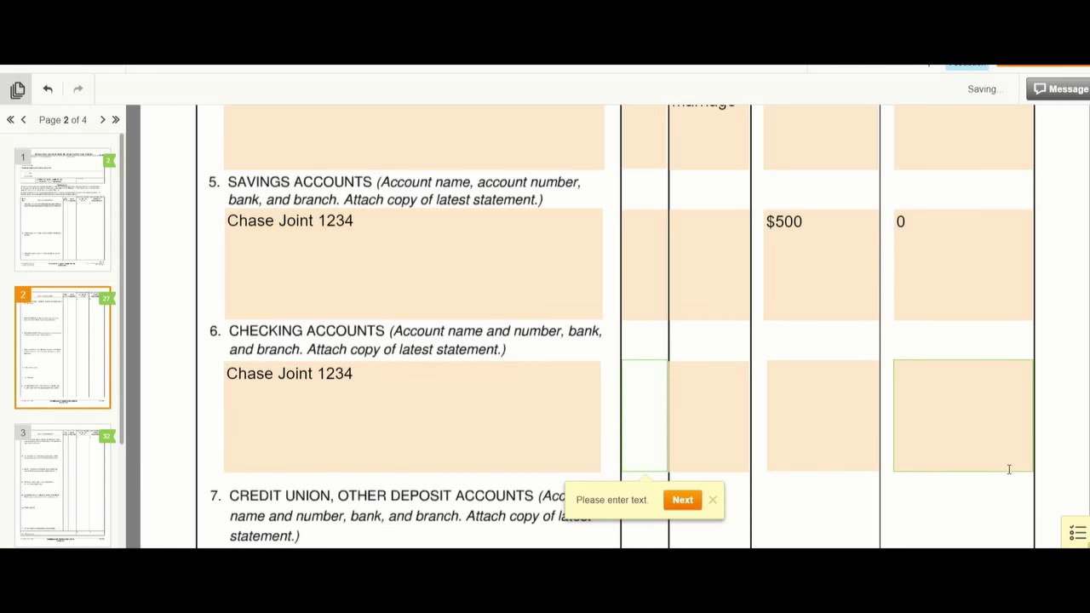
pyautogui.press('Tab')
pyautogui.press('Tab')
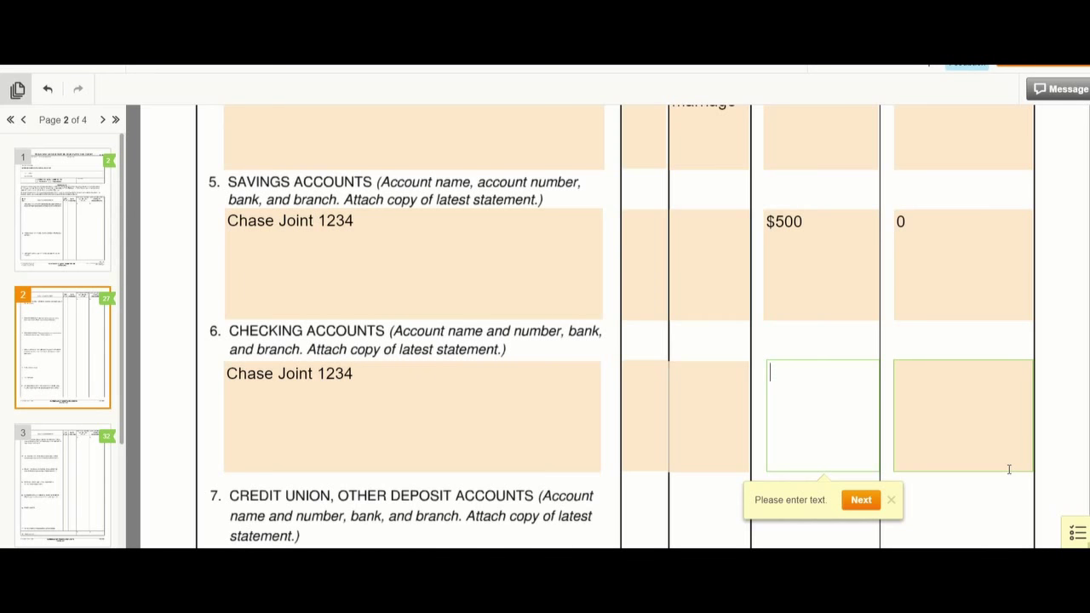
pyautogui.write('$800')
pyautogui.click(987, 392)
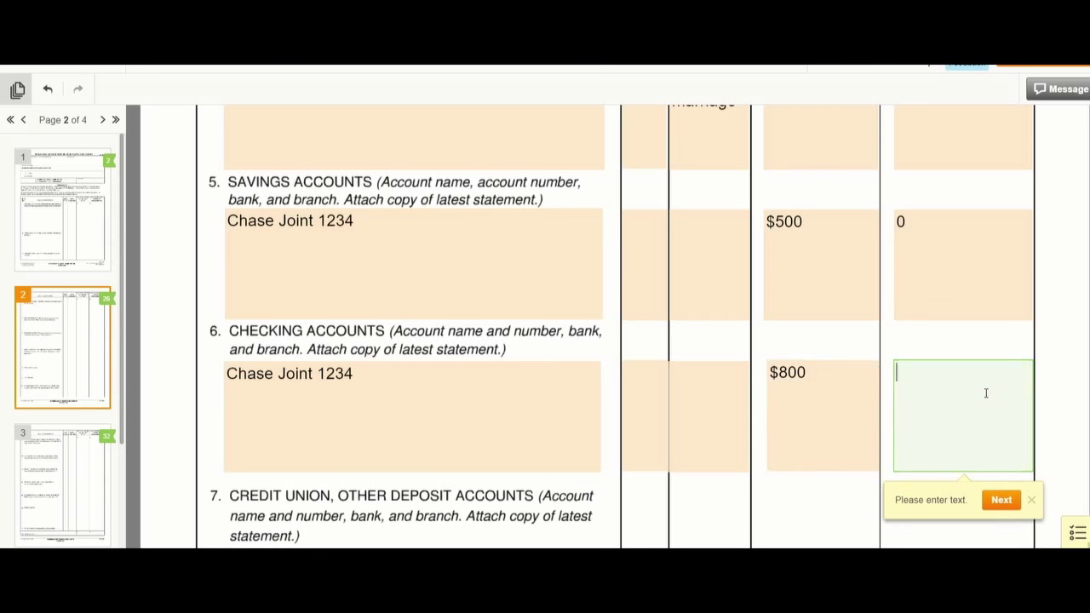
pyautogui.write('0')
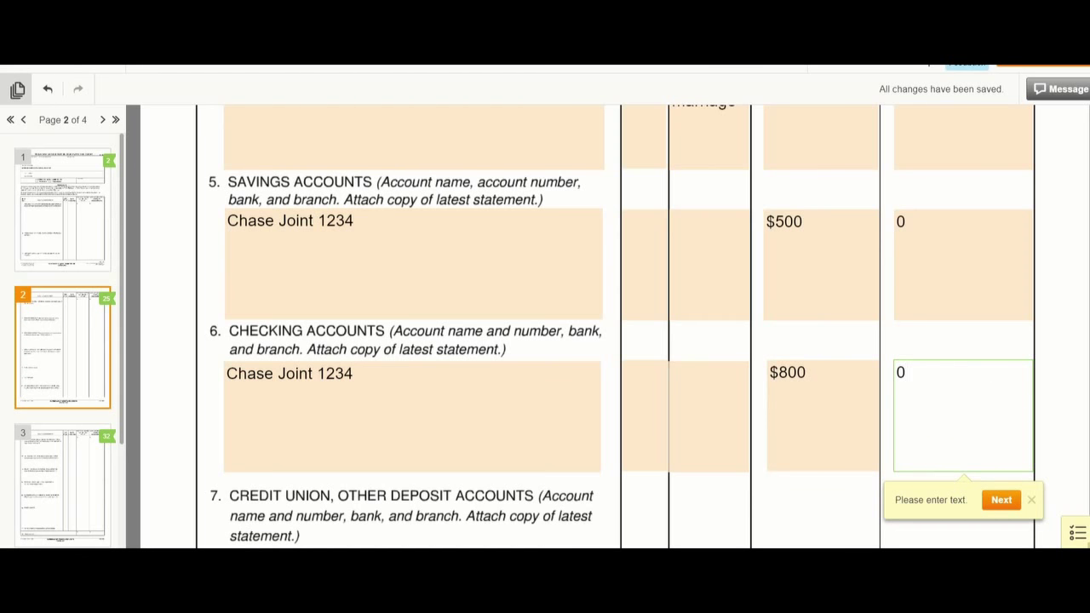
# - Add Chase Husband 1234 and Chase Wife 1234 lines, valued $10,000 and TBD
pyautogui.click(358, 374)
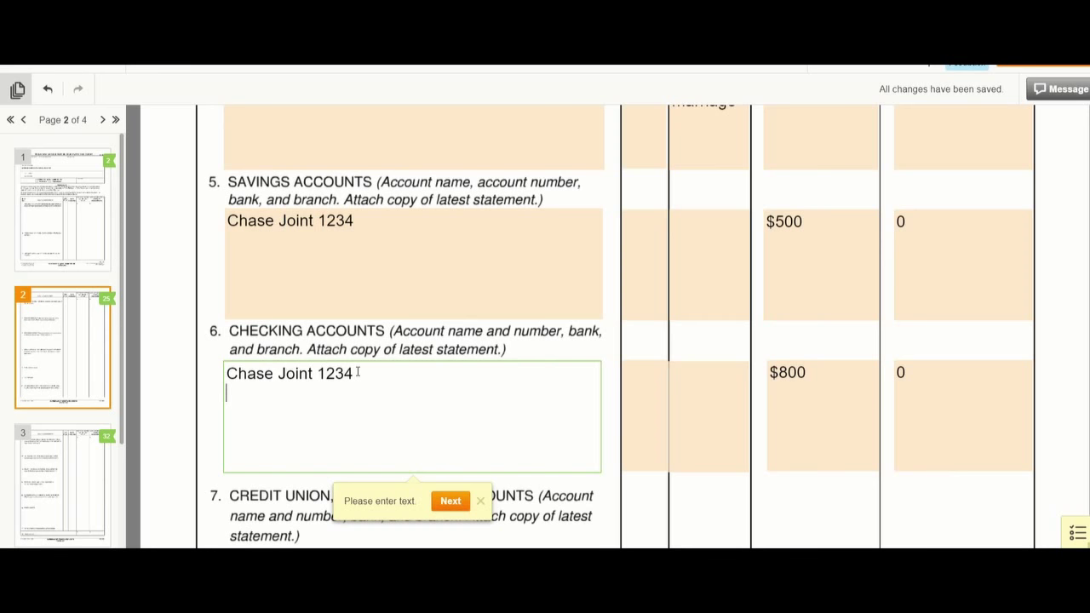
pyautogui.write('Chase Husband ')
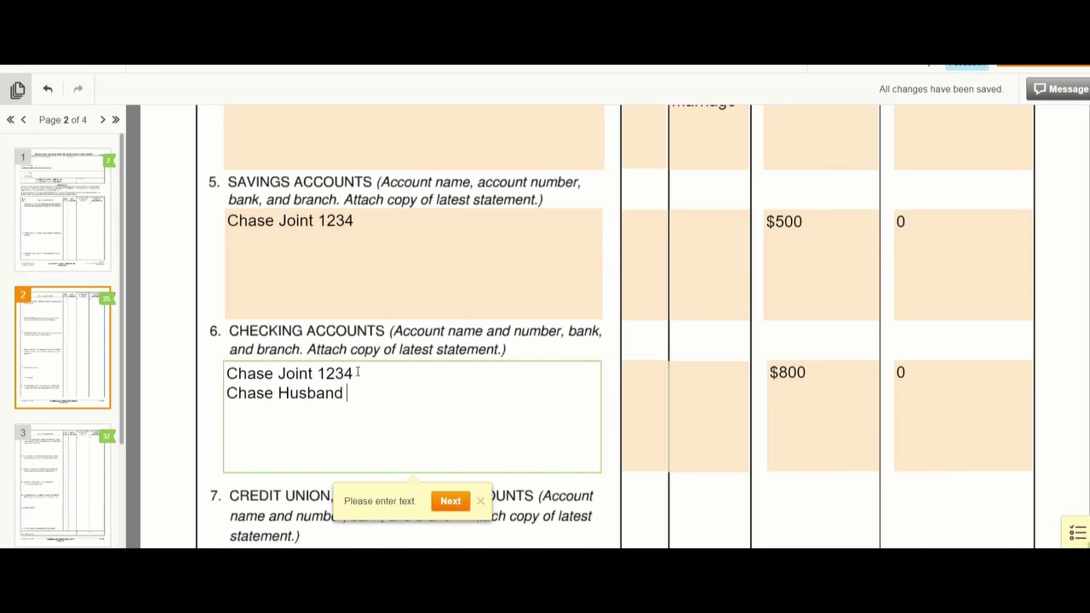
pyautogui.write('1234')
pyautogui.press('Return')
pyautogui.write('C')
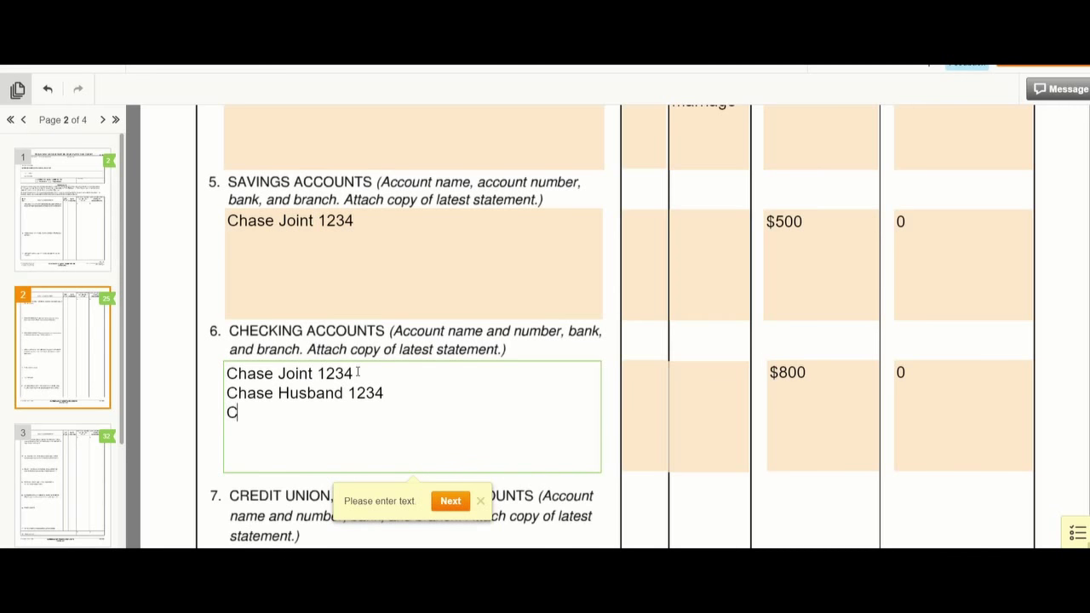
pyautogui.write('hase Wife 1')
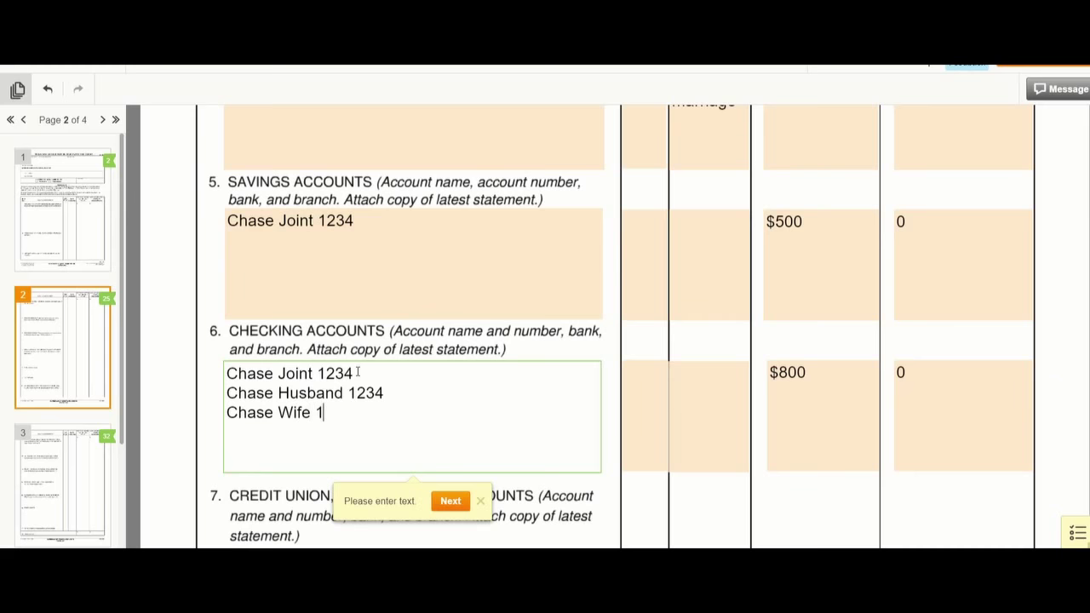
pyautogui.write('234')
pyautogui.click(772, 396)
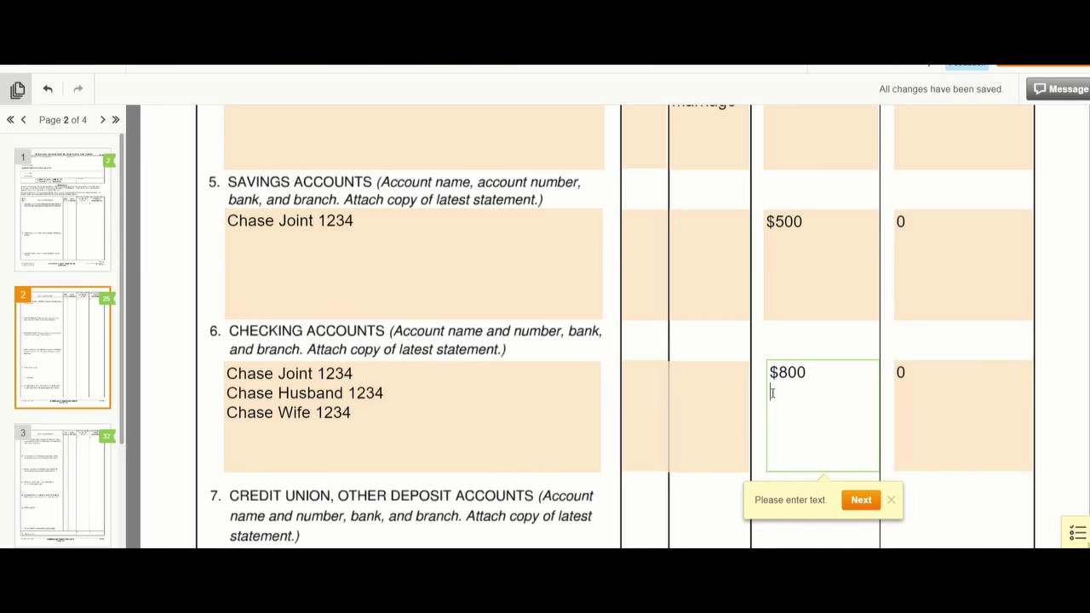
pyautogui.write('$10,000')
pyautogui.press('Return')
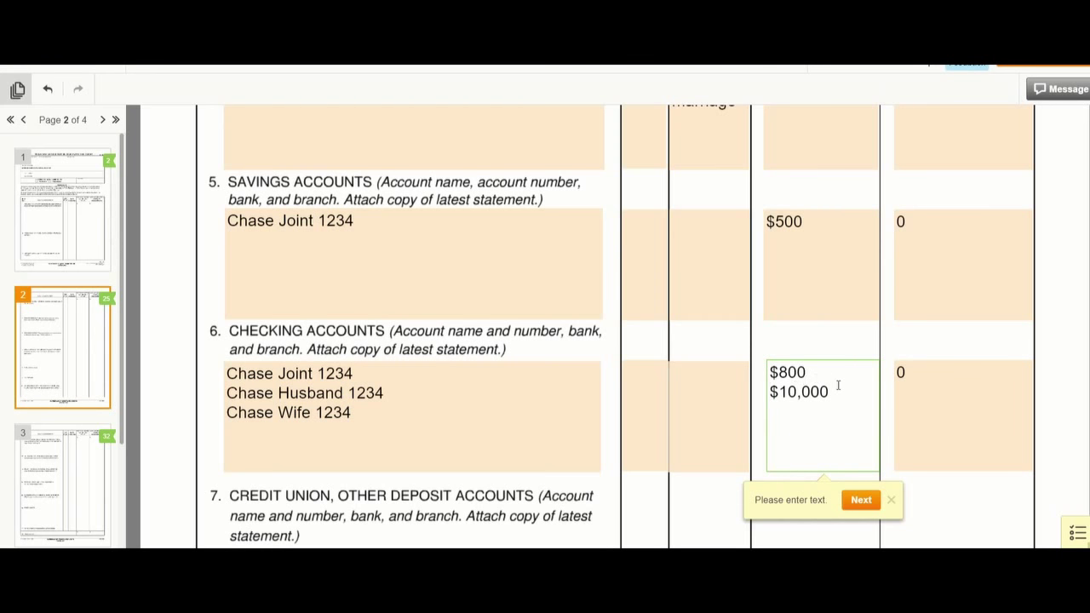
pyautogui.write('TBD')
# - Record '2018 Tax Refund' under item 9, acquired during marriage, worth $6500
pyautogui.click(863, 503)
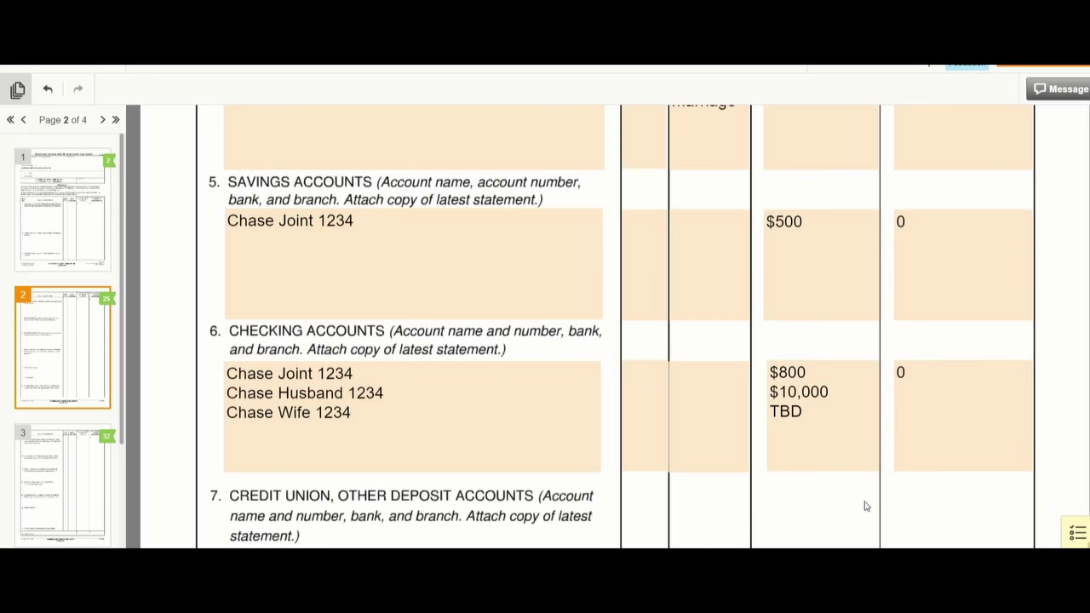
pyautogui.scroll(-3, 388, 471)
pyautogui.scroll(1, 387, 471)
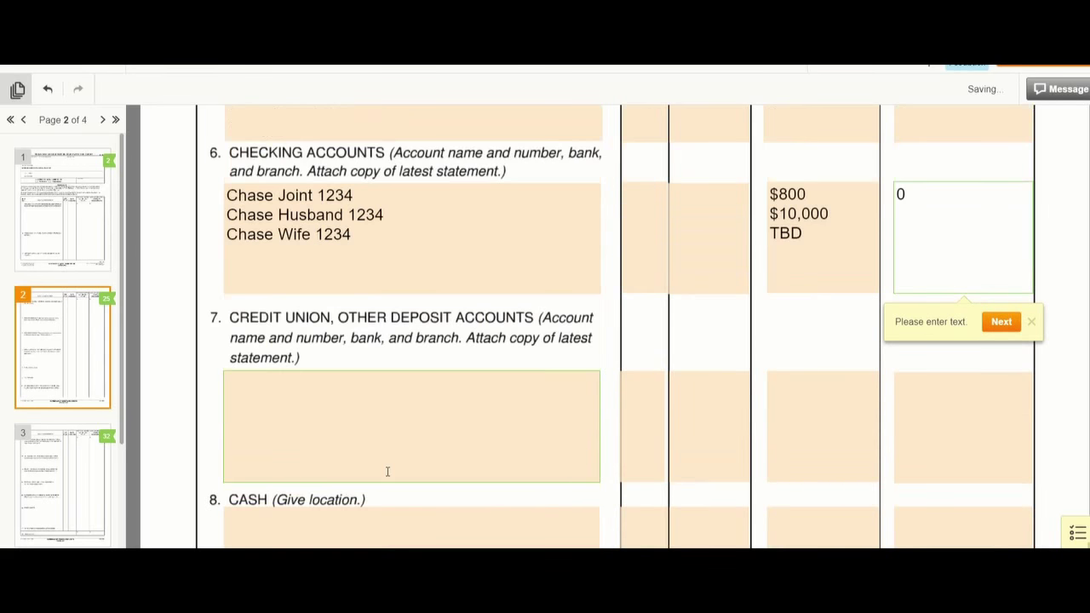
pyautogui.click(269, 410)
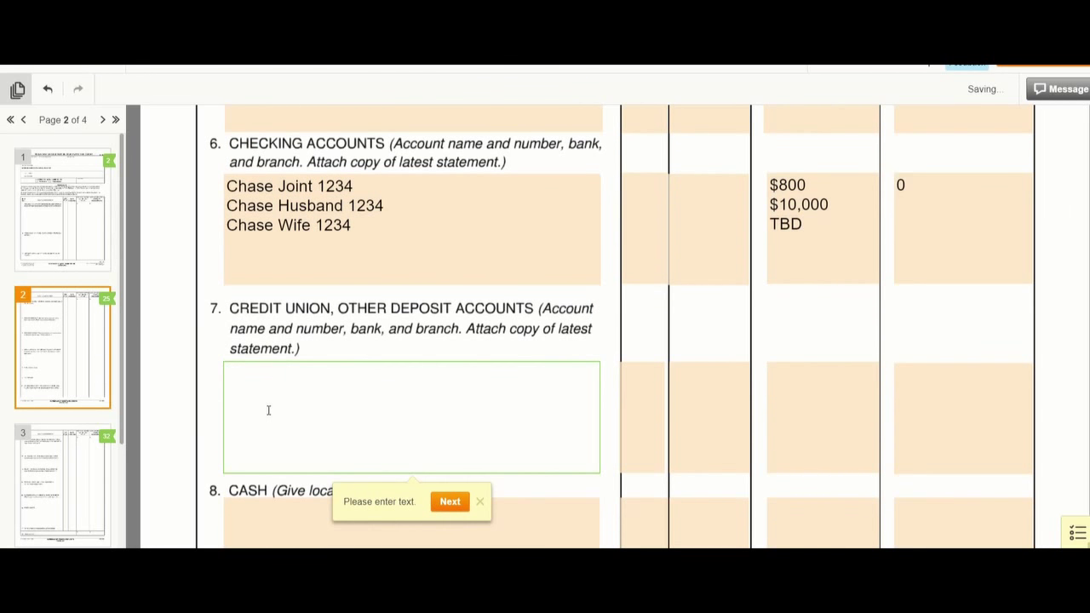
pyautogui.scroll(-1, 267, 411)
pyautogui.scroll(-1, 247, 365)
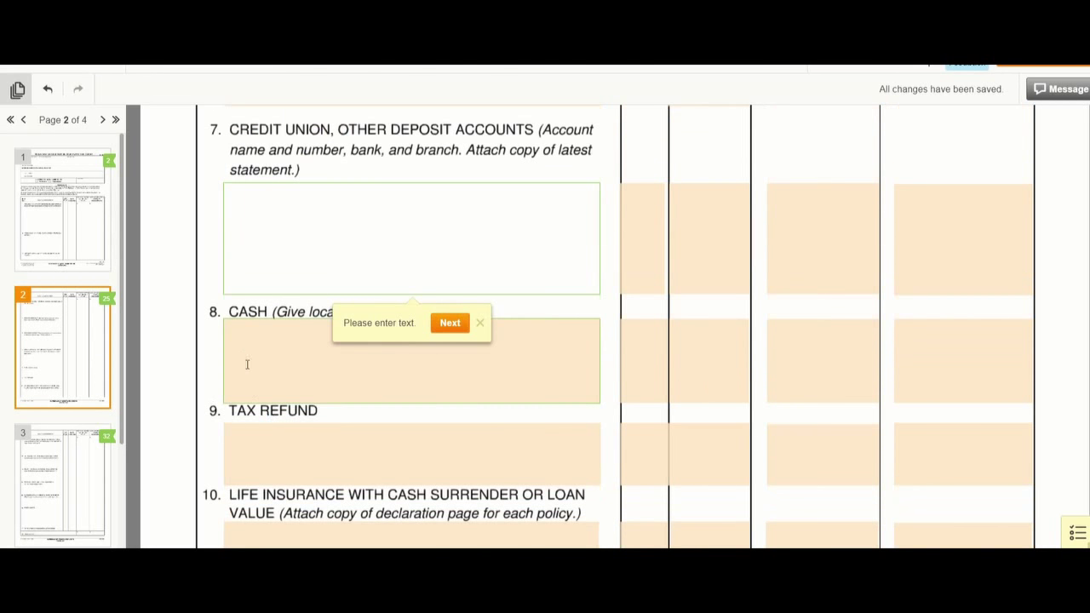
pyautogui.click(253, 327)
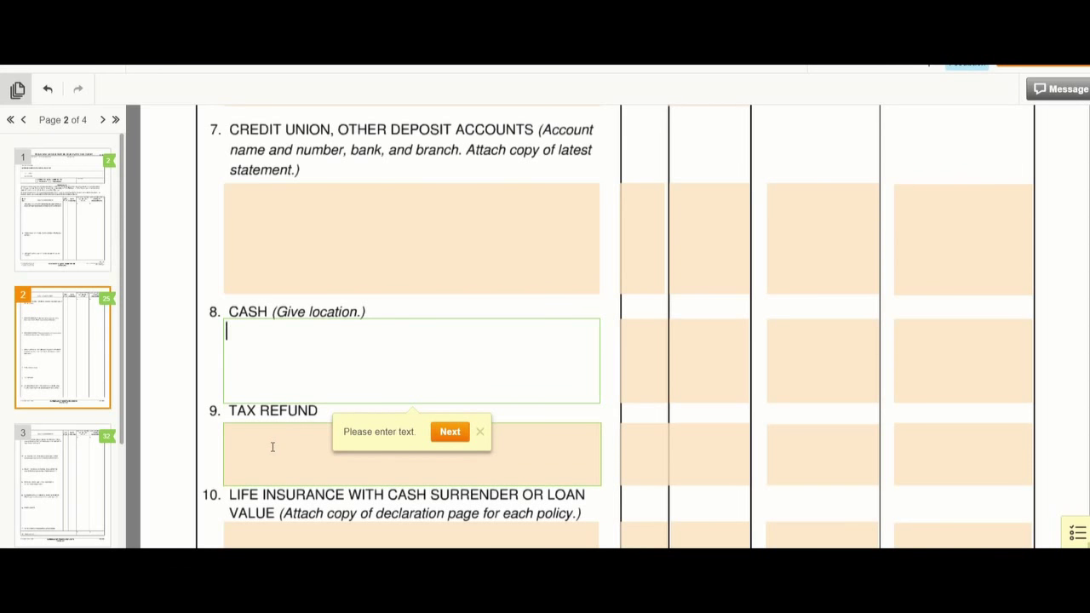
pyautogui.click(265, 444)
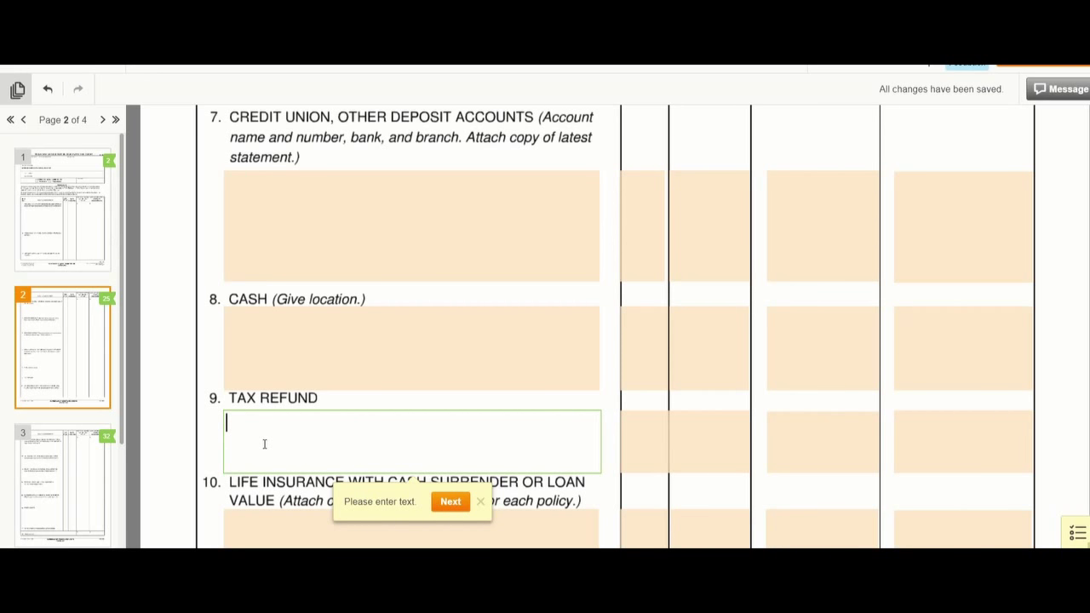
pyautogui.write('2018 Tax Refund')
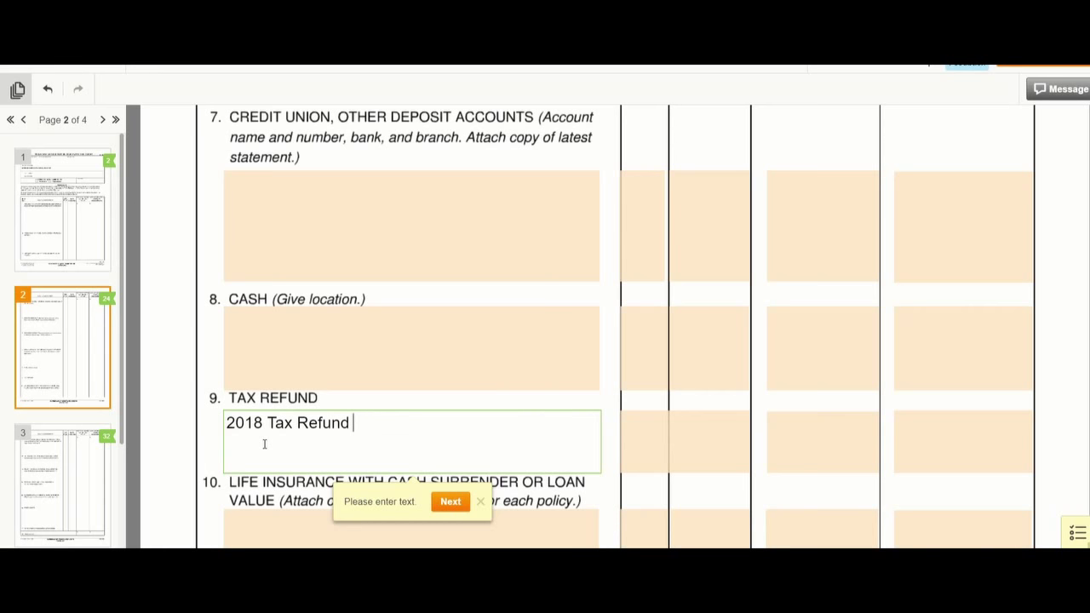
pyautogui.press('Tab')
pyautogui.press('Tab')
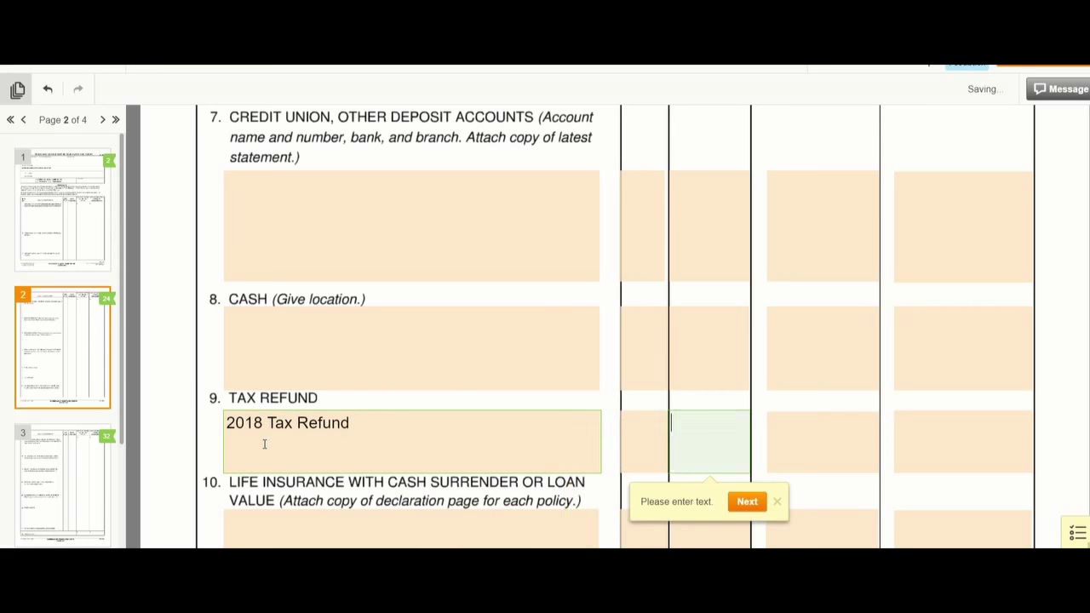
pyautogui.write('during marriage')
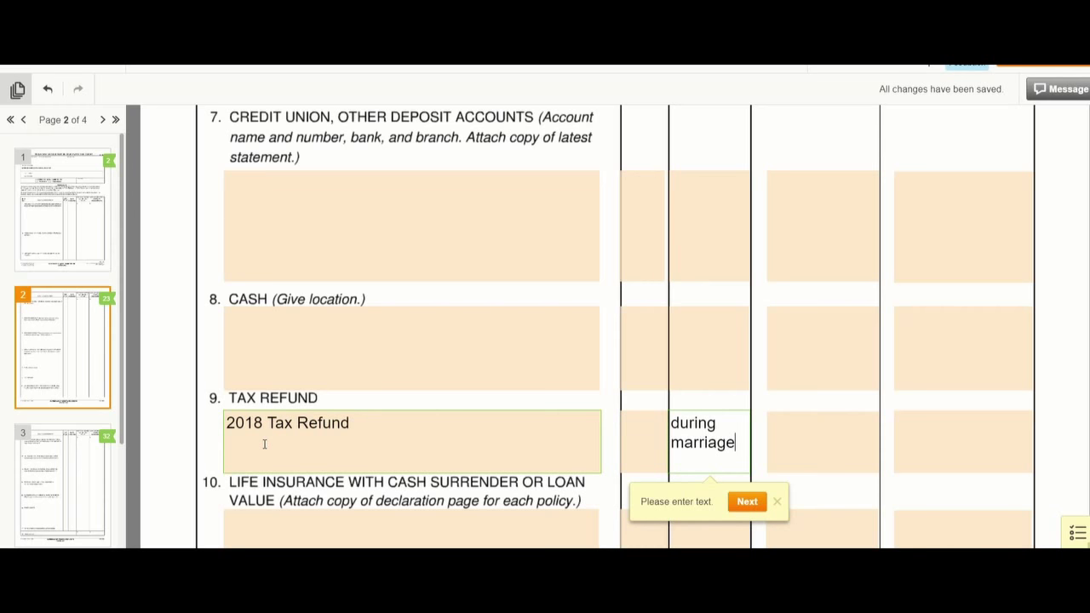
pyautogui.press('Tab')
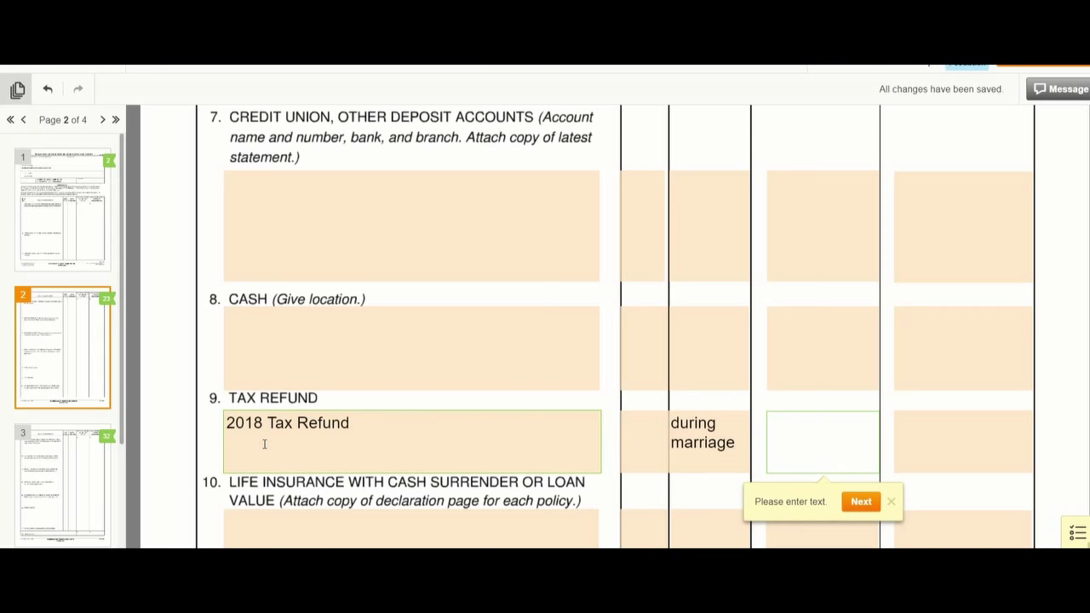
pyautogui.write('$6500')
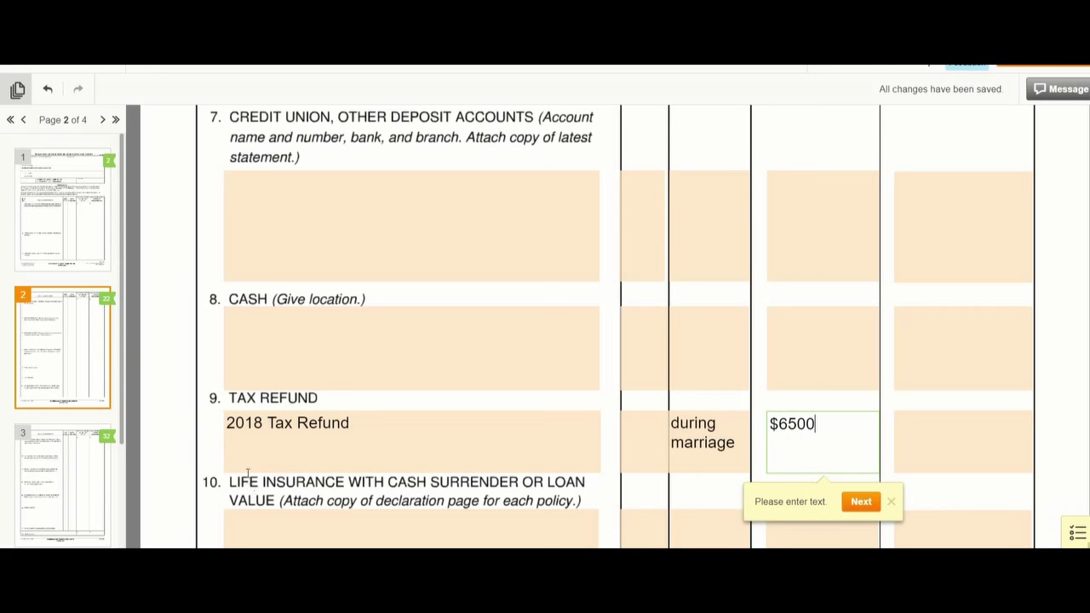
pyautogui.scroll(-2, 247, 473)
# - Enter 'Fidelity Life Insurance Cash Surrender Value Husband's Life' in item 10, during marriage, $30,000
pyautogui.click(248, 339)
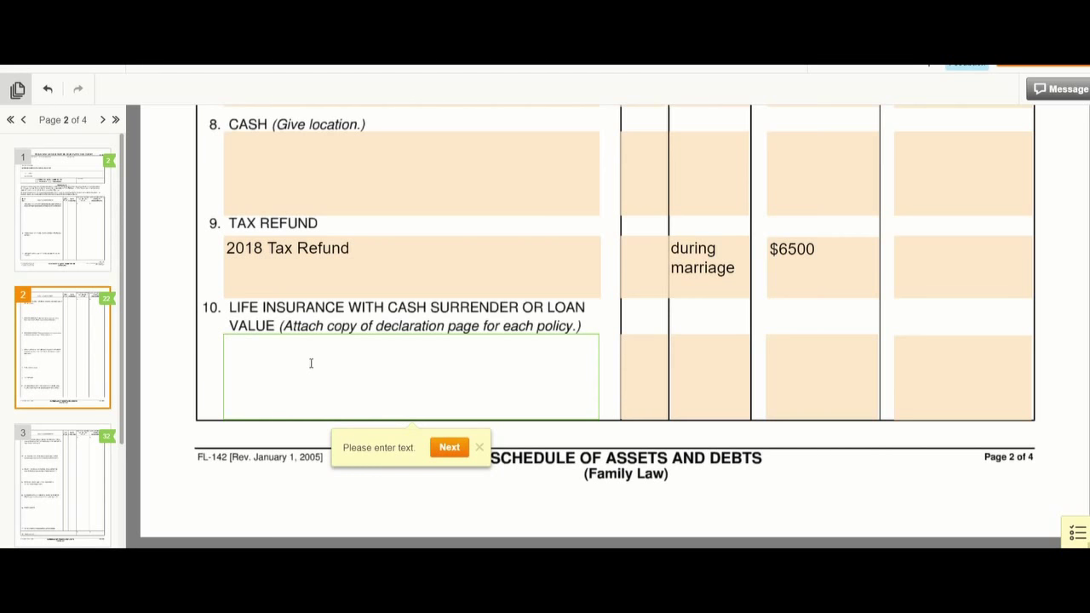
pyautogui.write('Fidelity Life Insurance')
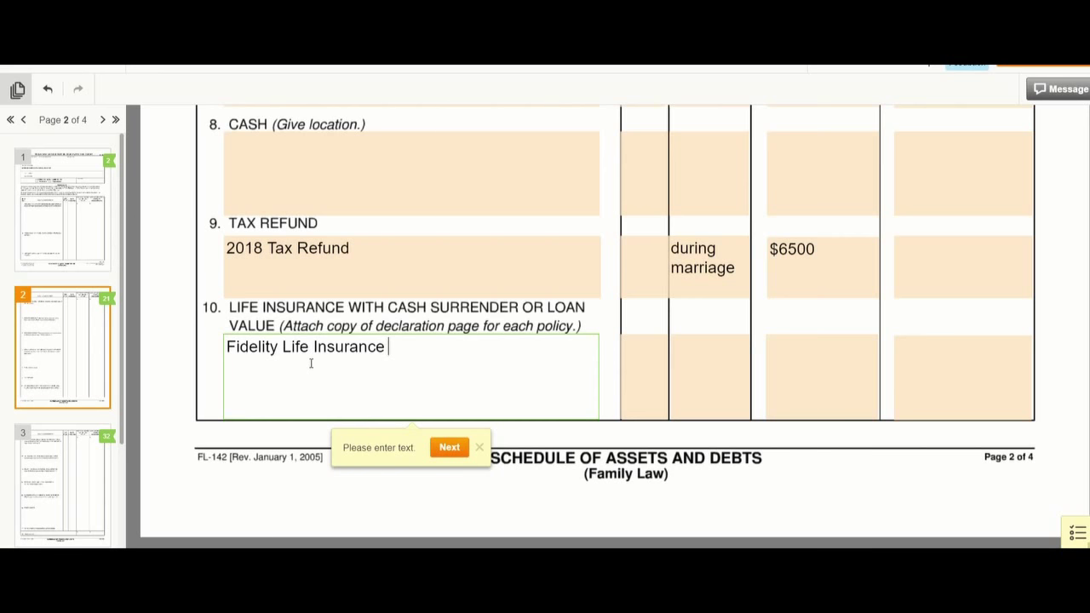
pyautogui.write('Cash Surrender Value')
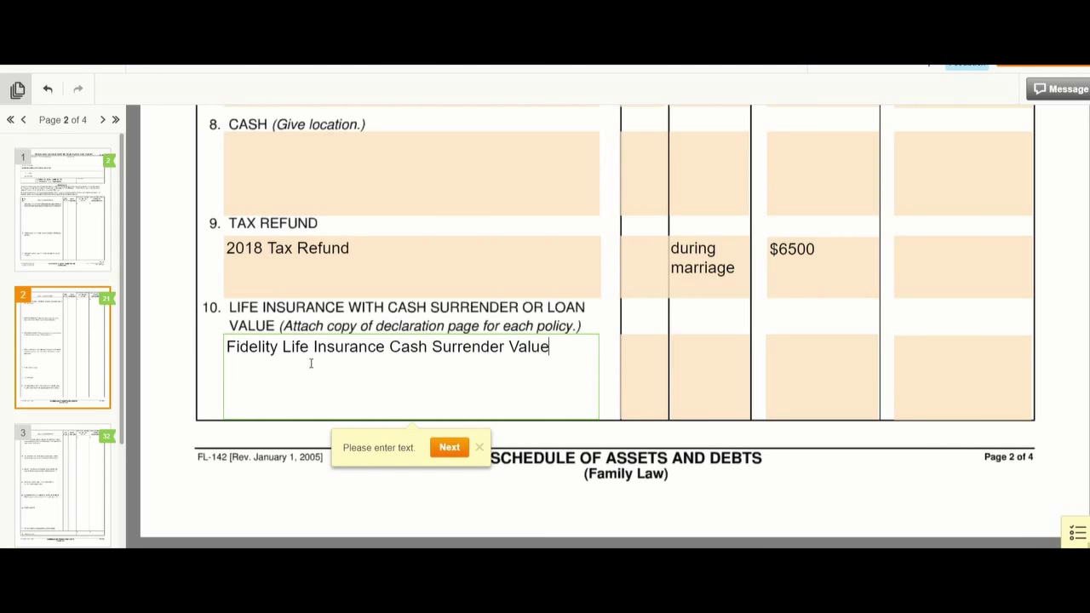
pyautogui.write(" Husband's Life")
pyautogui.click(673, 345)
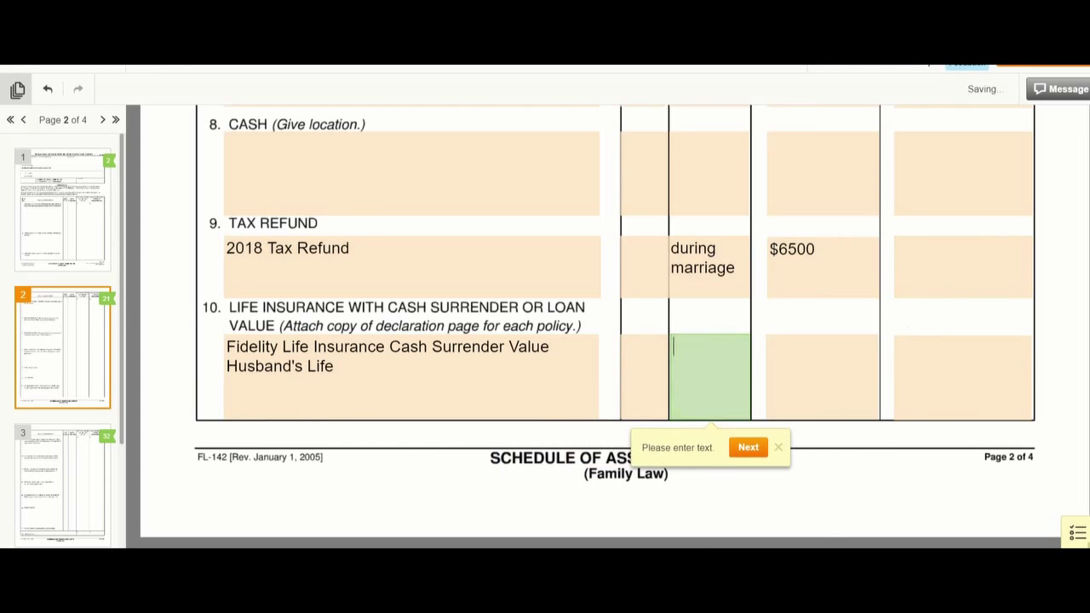
pyautogui.write('during ')
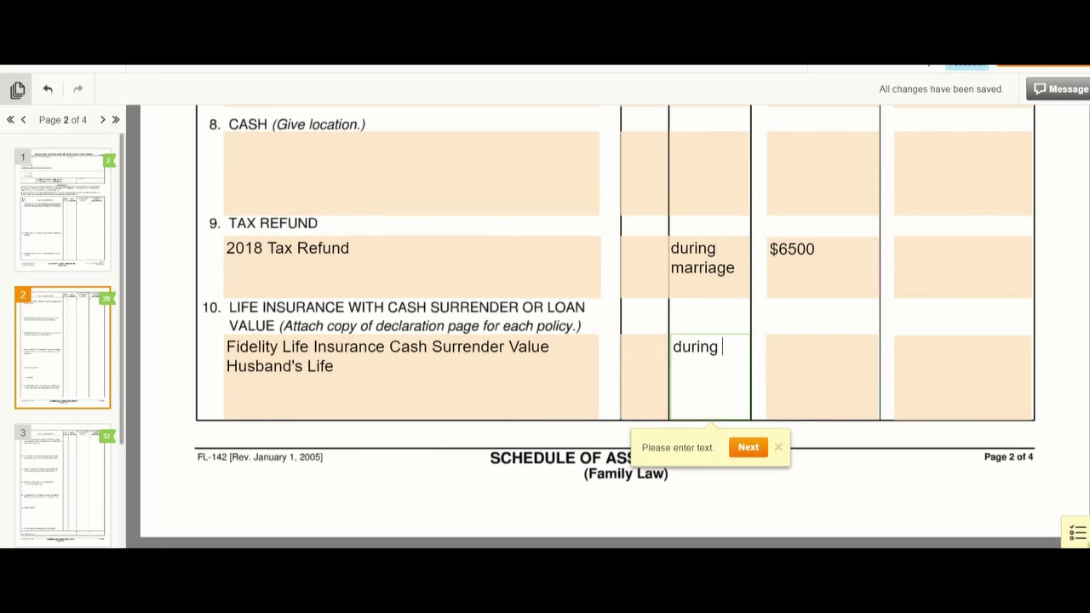
pyautogui.write('marriage')
pyautogui.click(818, 367)
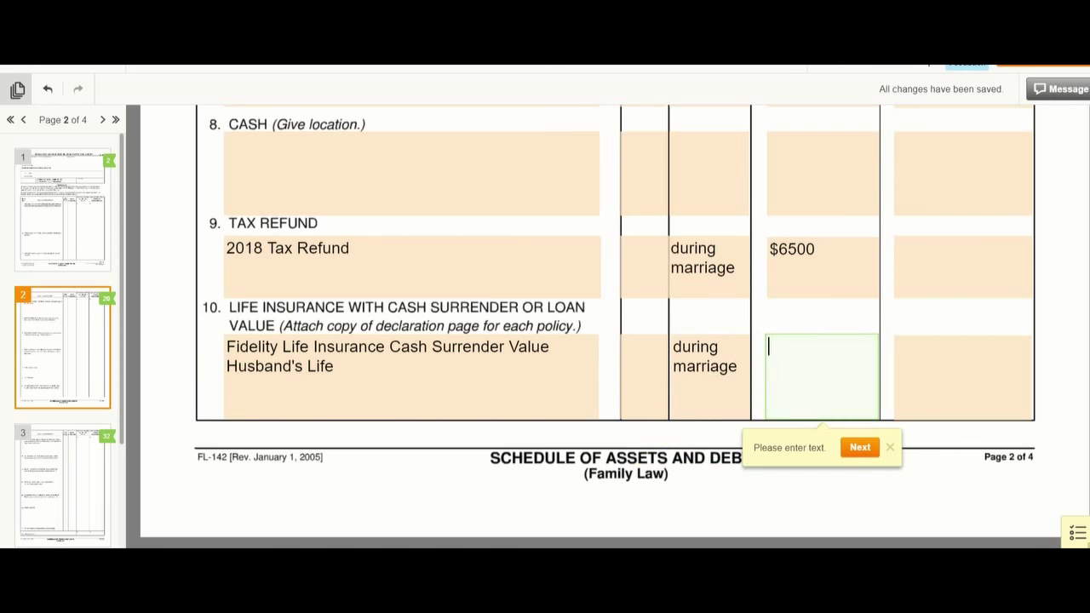
pyautogui.write('$')
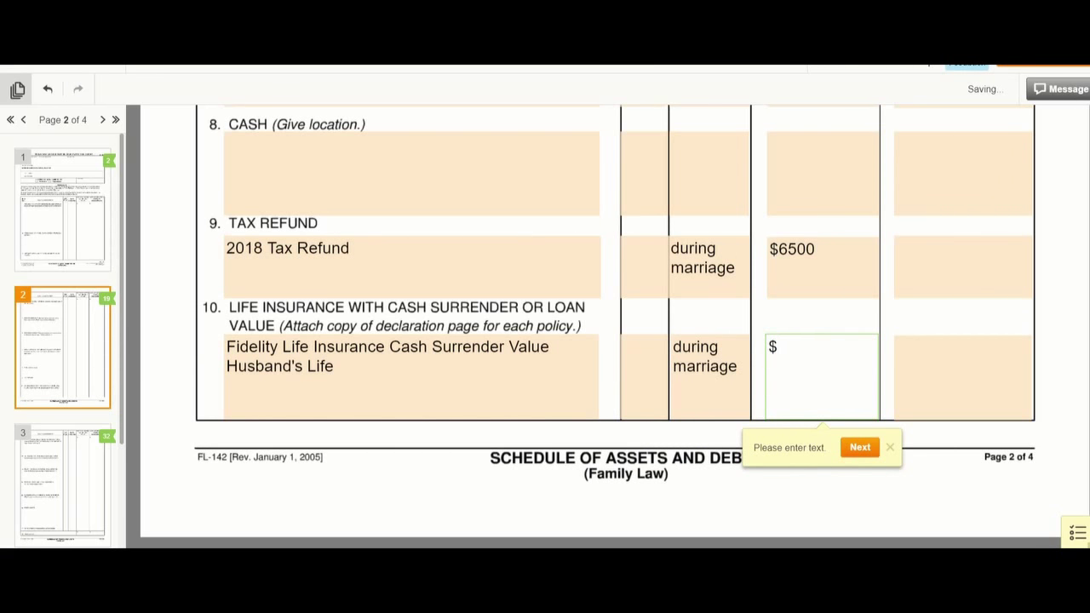
pyautogui.write('30,000')
# - On page 3, describe the first item 11 stock as 'Etrade Account 1234-Husband'
pyautogui.click(87, 527)
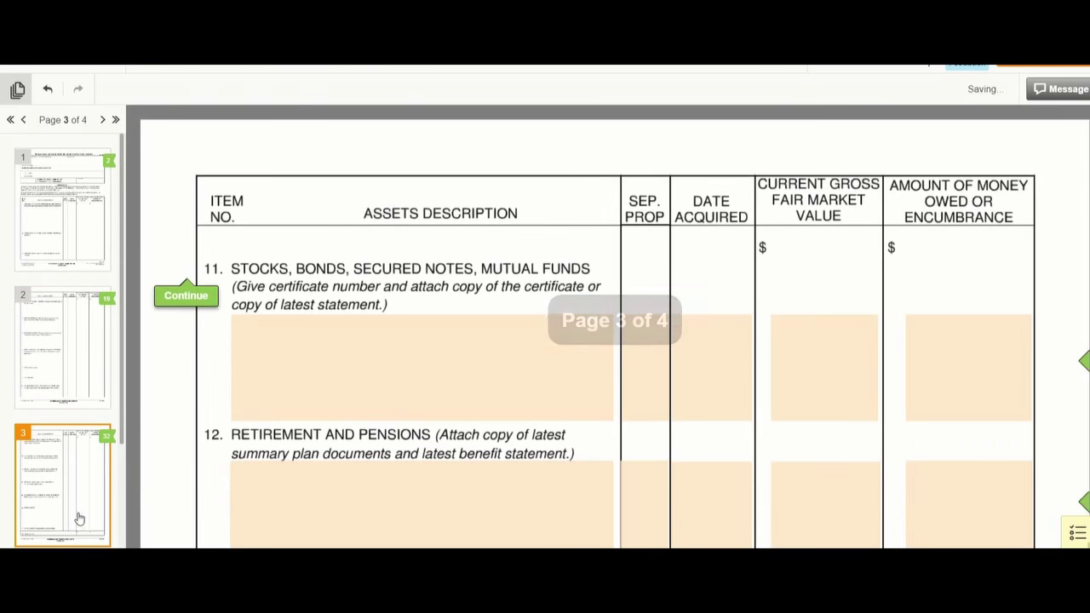
pyautogui.click(272, 316)
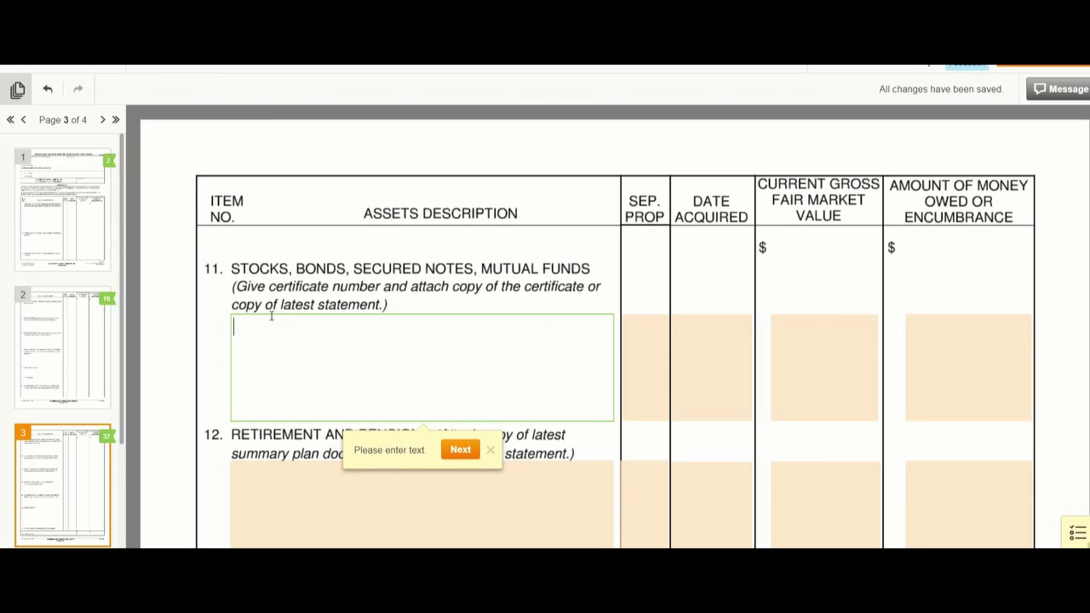
pyautogui.write('Etrade Account')
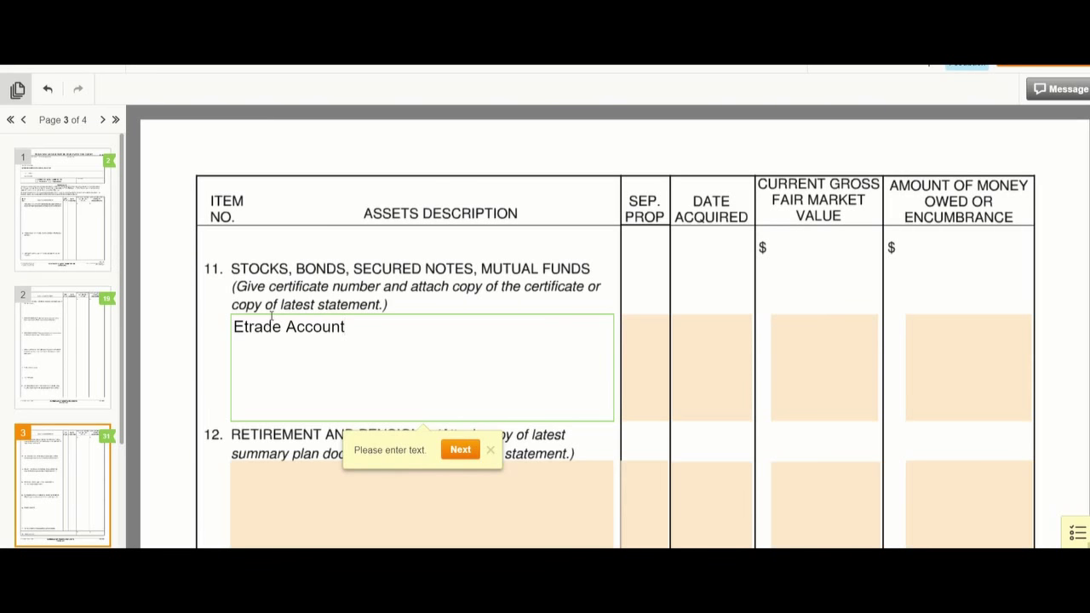
pyautogui.write('1234')
pyautogui.write('-Husband')
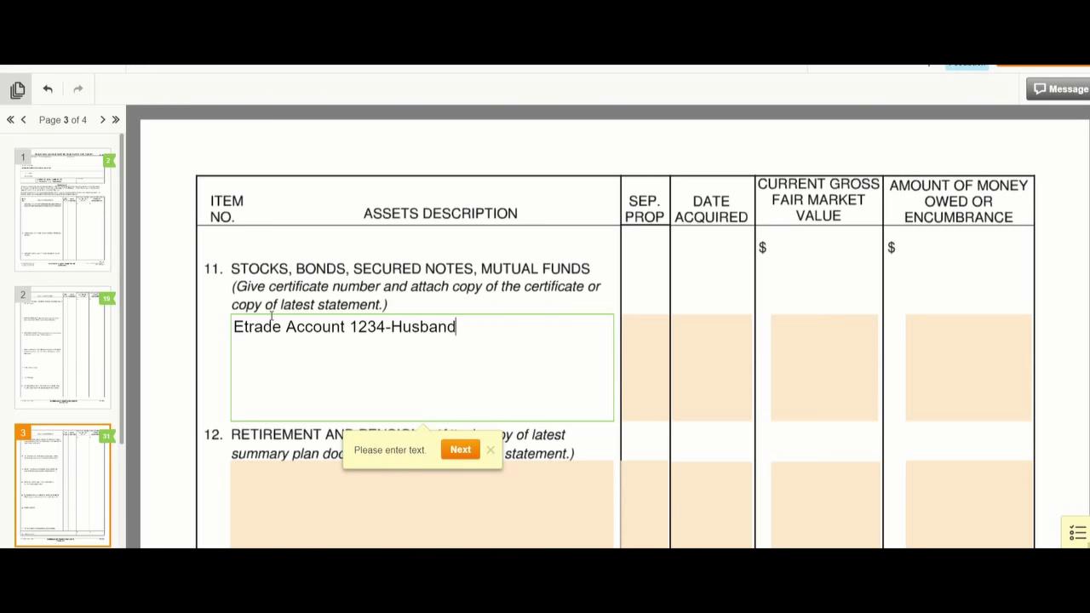
# - Give the husband's Etrade account During Marriage, a $25,000 value and 0 owed
pyautogui.press('Tab')
pyautogui.press('Tab')
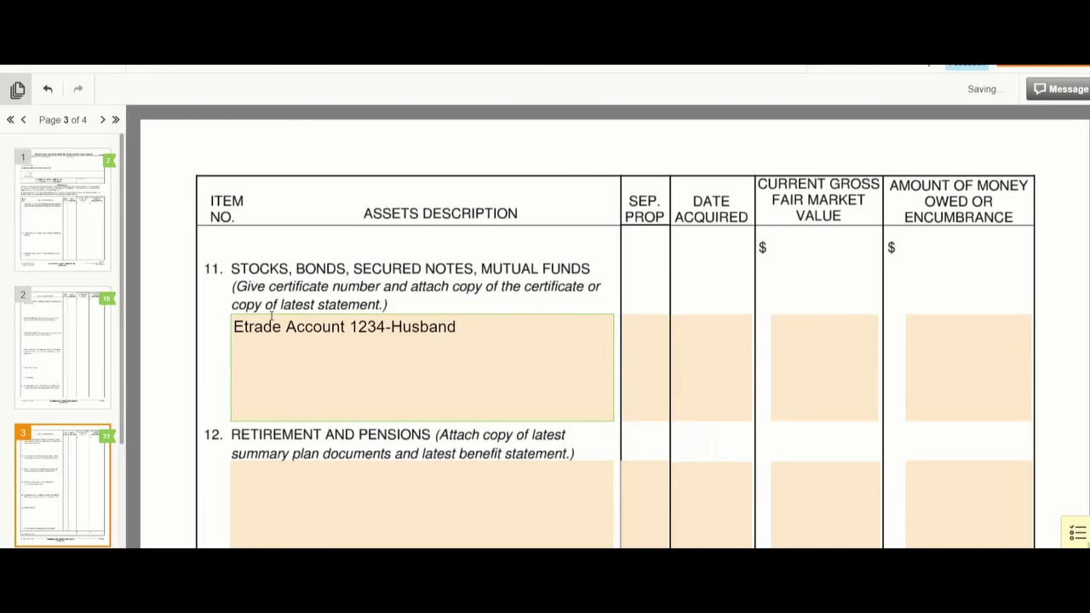
pyautogui.write('During Marriage')
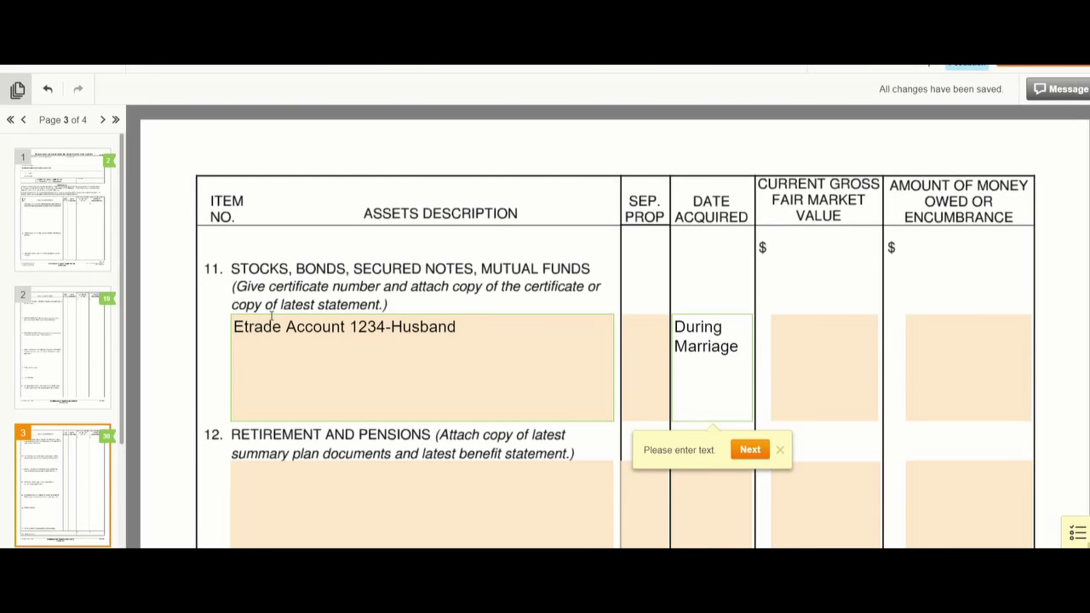
pyautogui.press('Tab')
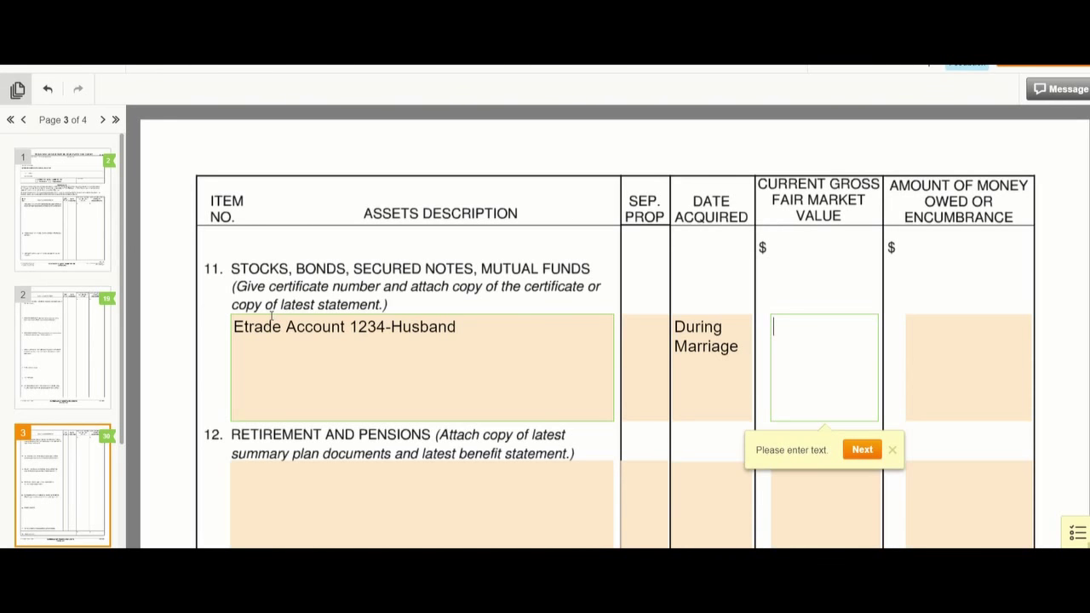
pyautogui.write('$25.00')
pyautogui.press('BackSpace')
pyautogui.press('BackSpace')
pyautogui.press('BackSpace')
pyautogui.write(',')
pyautogui.write('000')
pyautogui.press('Tab')
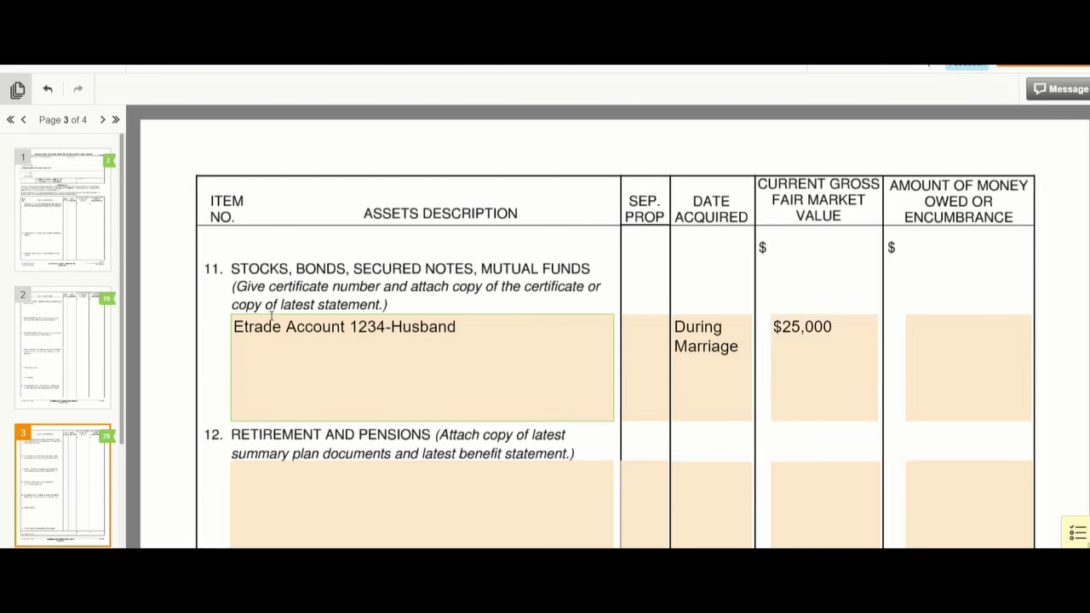
pyautogui.write('0')
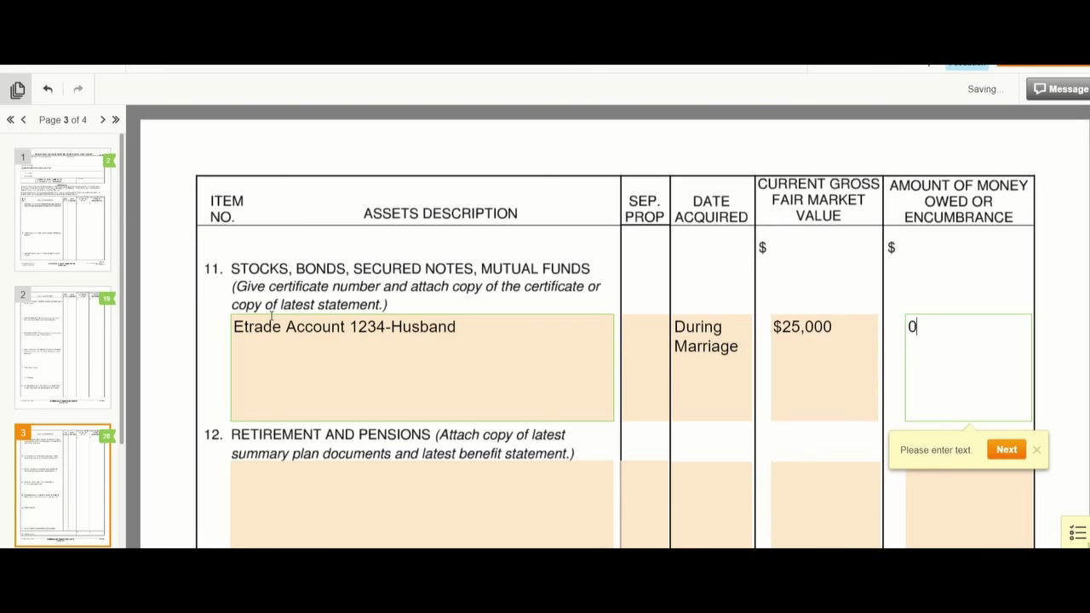
# - Add 'Etrade Account 1234-Wife' on a second line with value TBD
pyautogui.click(470, 327)
pyautogui.press('Return')
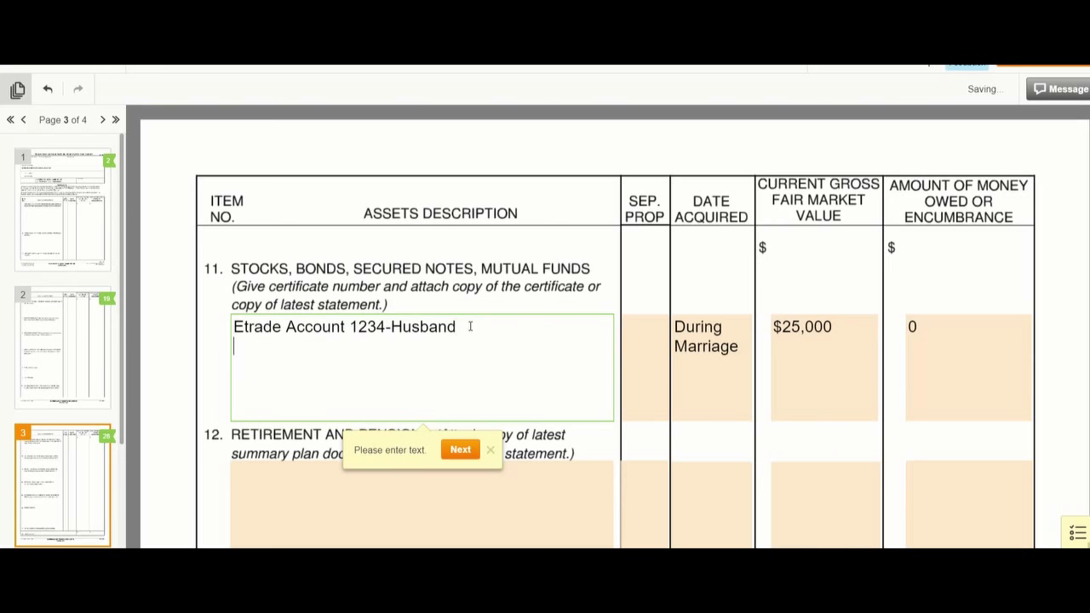
pyautogui.write('Etrade A')
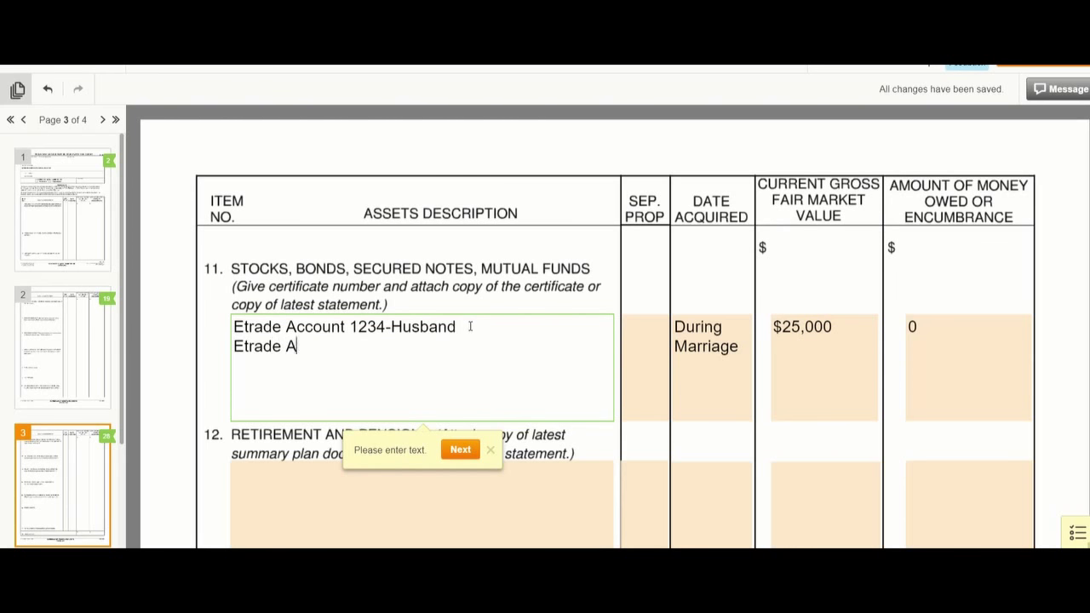
pyautogui.write('ccount 1234-Wife')
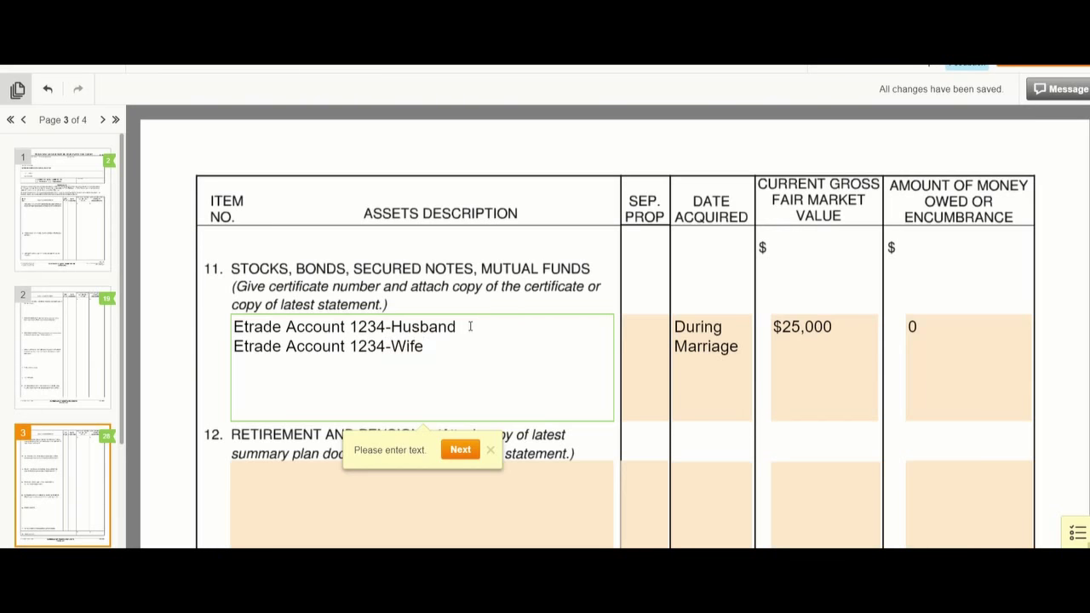
pyautogui.press('Tab')
pyautogui.press('Tab')
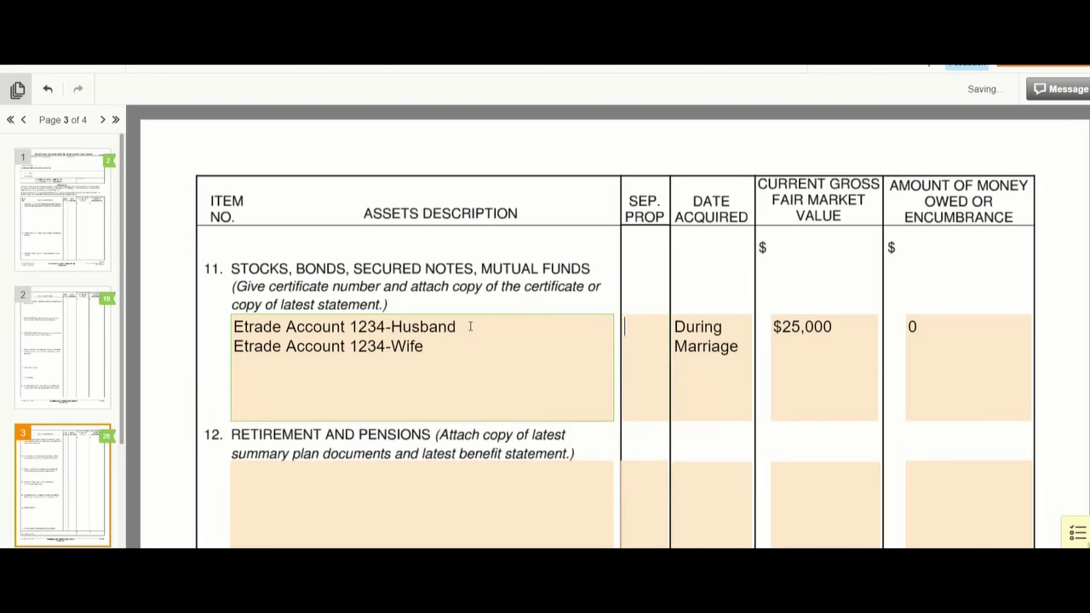
pyautogui.press('Tab')
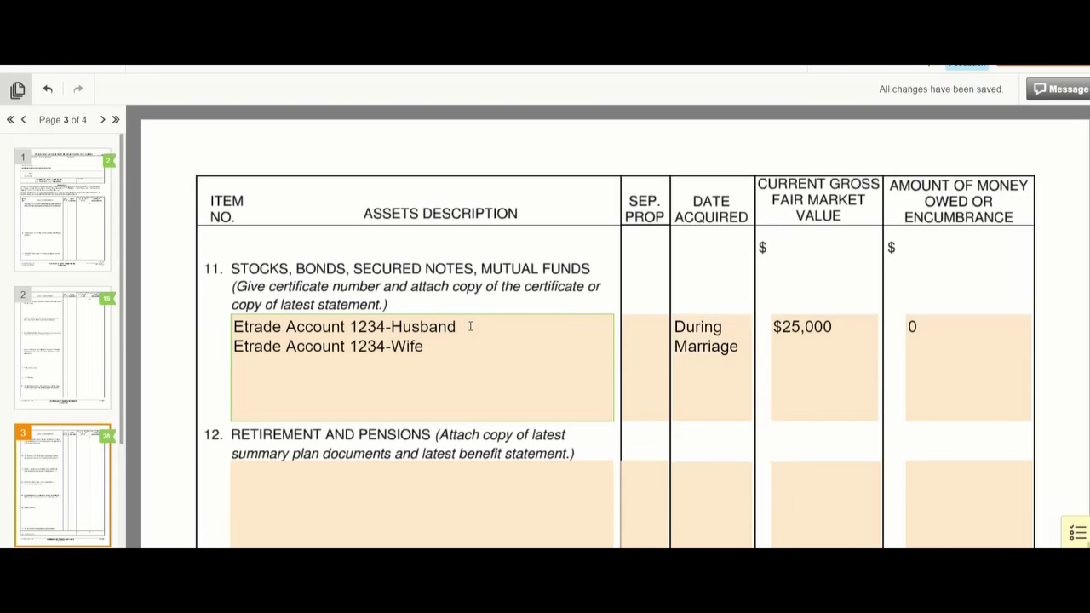
pyautogui.press('Return')
pyautogui.write('TBD')
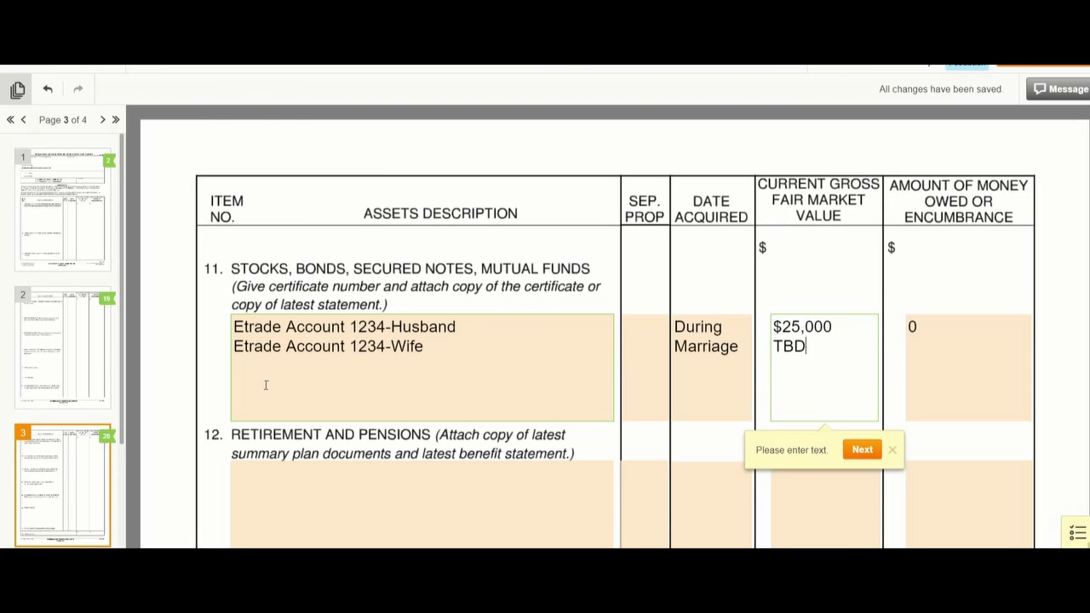
pyautogui.scroll(-1, 265, 383)
pyautogui.click(312, 378)
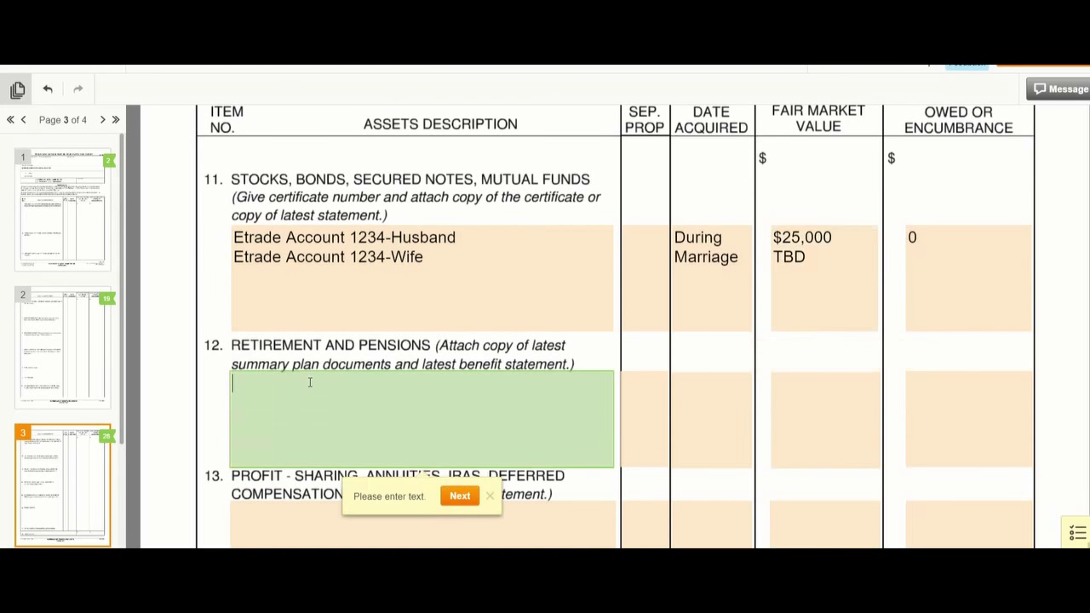
pyautogui.scroll(-1, 312, 383)
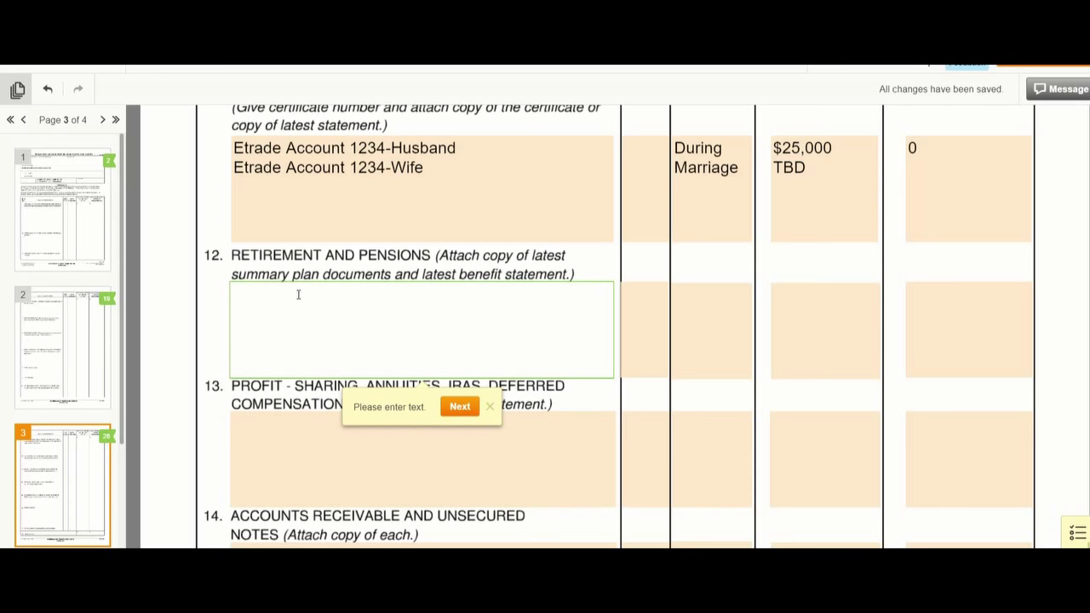
pyautogui.click(258, 429)
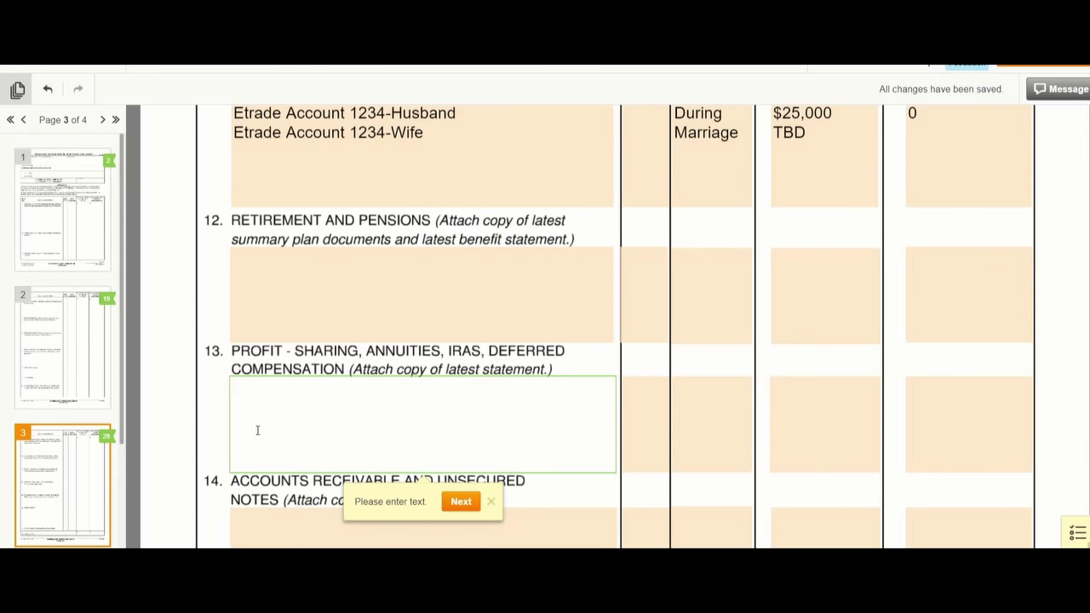
# - Enter Calsters-husband in item 12, acquired During Marriage, value TBD, 0 owed
pyautogui.click(247, 252)
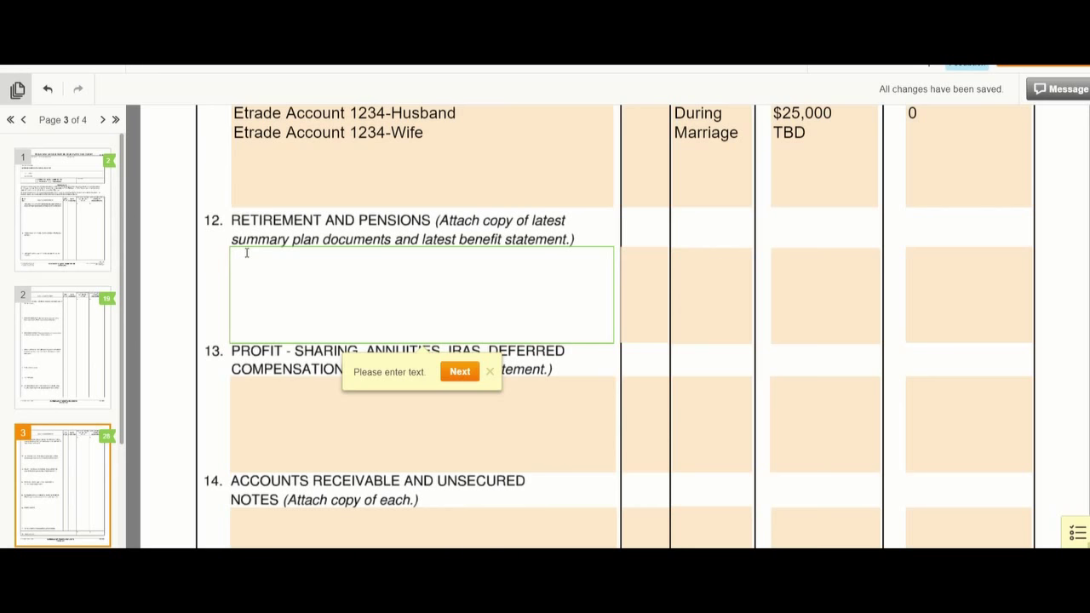
pyautogui.write('Calsters')
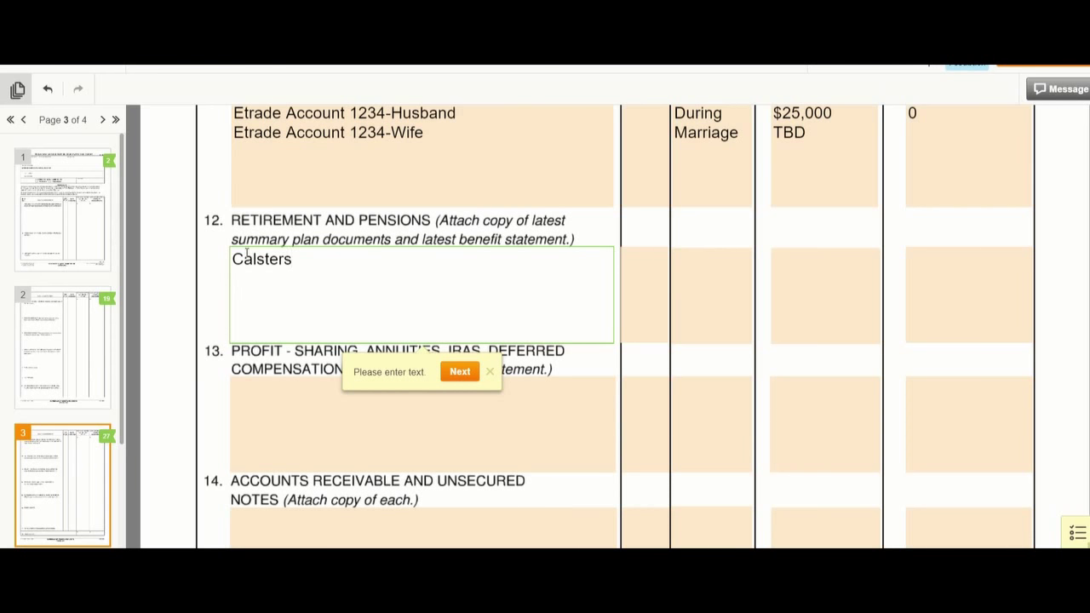
pyautogui.write('-husband')
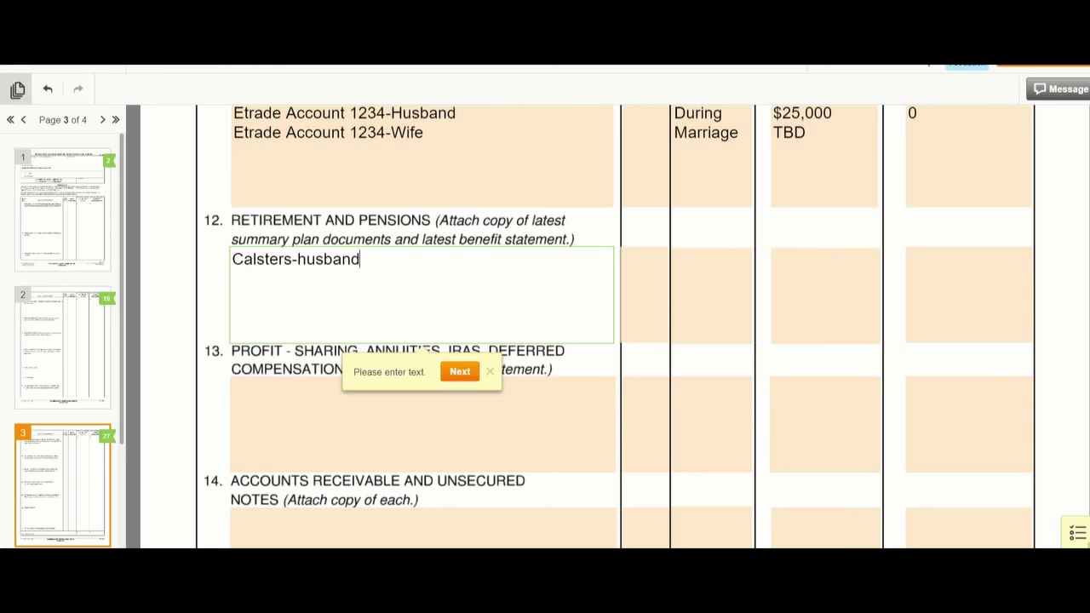
pyautogui.click(686, 266)
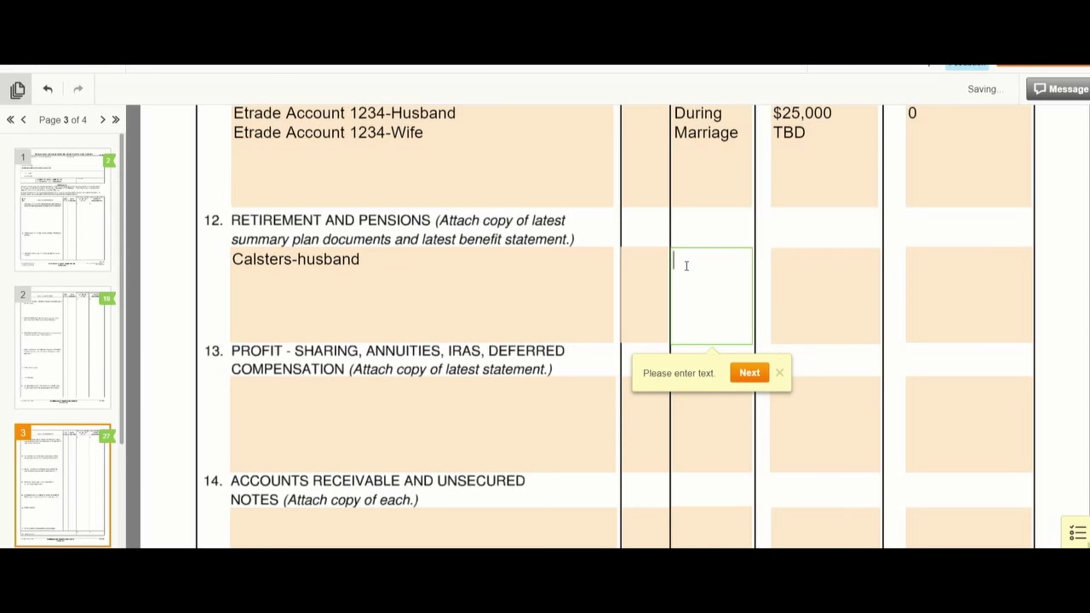
pyautogui.write('D')
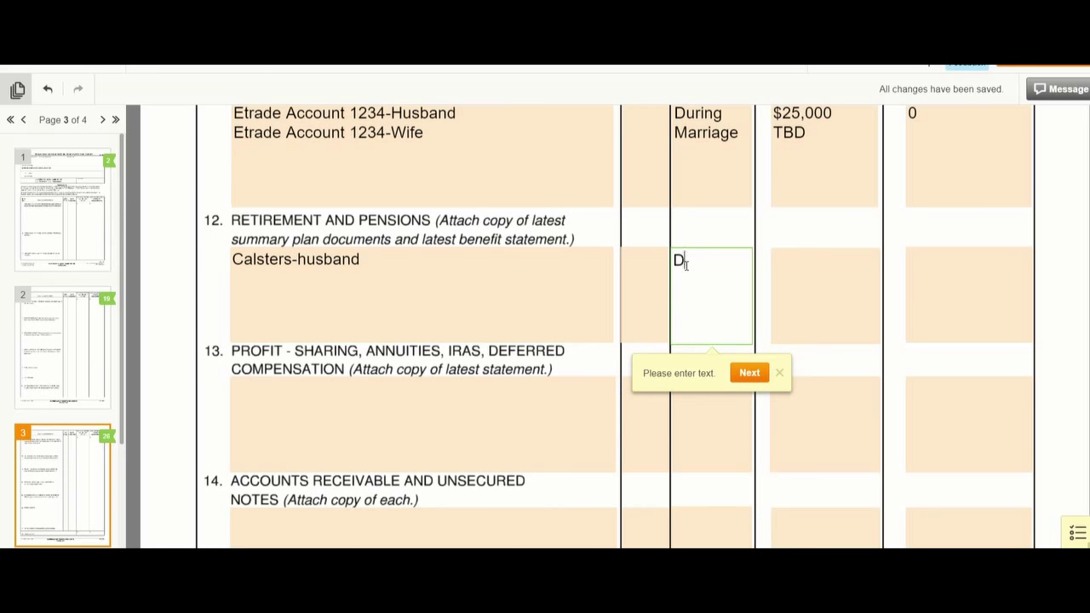
pyautogui.write('uring Marriage')
pyautogui.press('Tab')
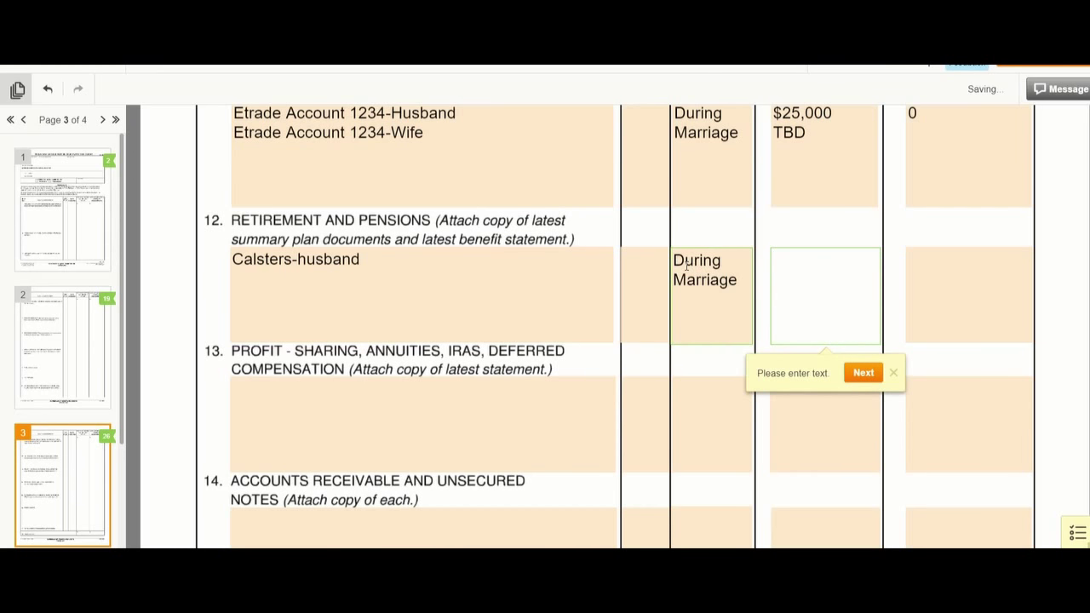
pyautogui.write('TBD')
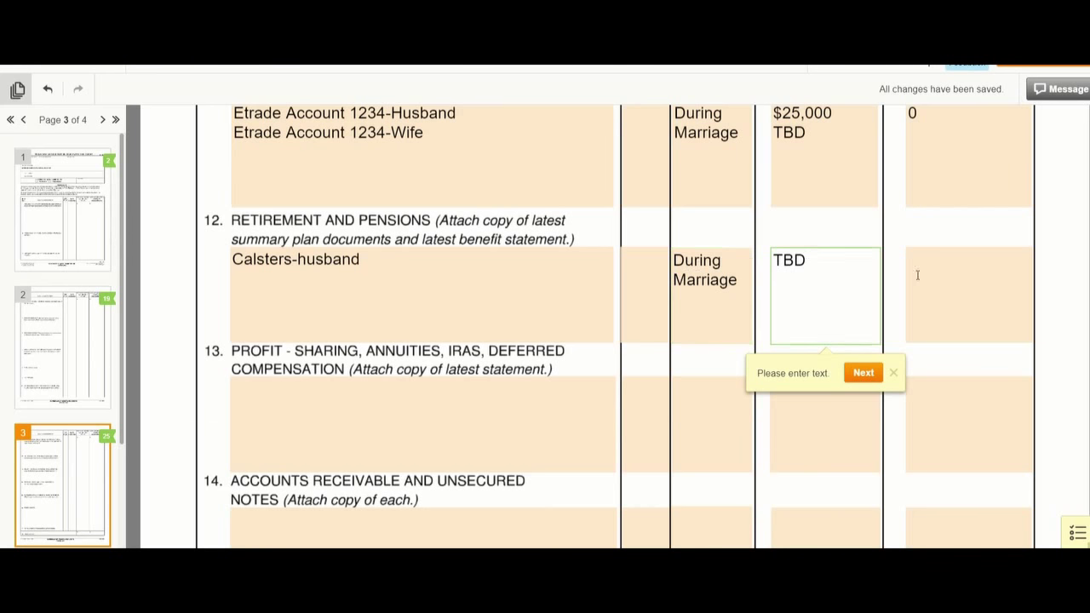
pyautogui.click(957, 260)
pyautogui.write('0')
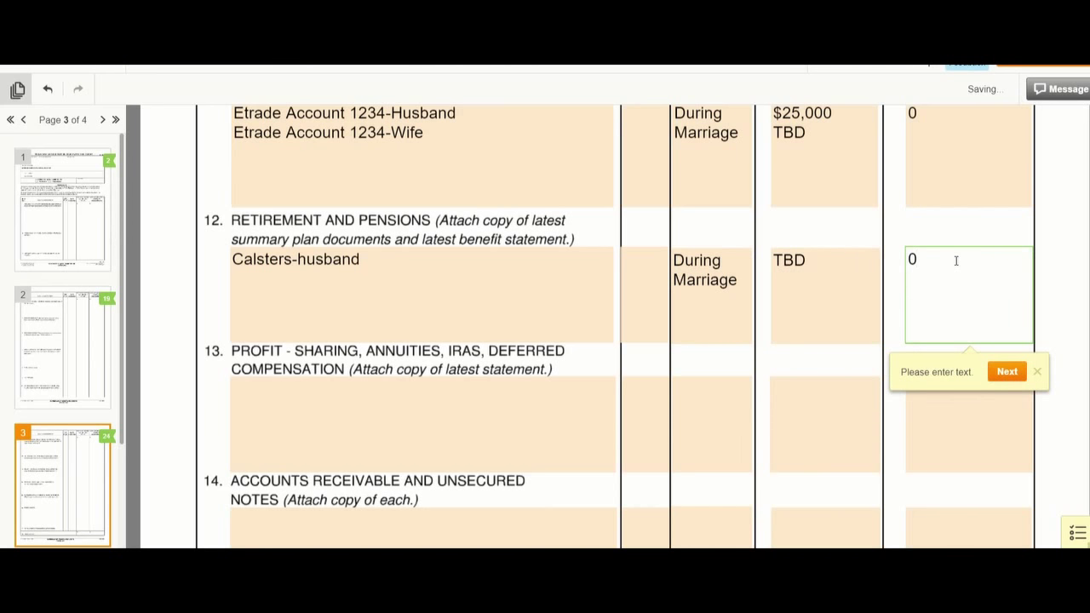
pyautogui.click(258, 384)
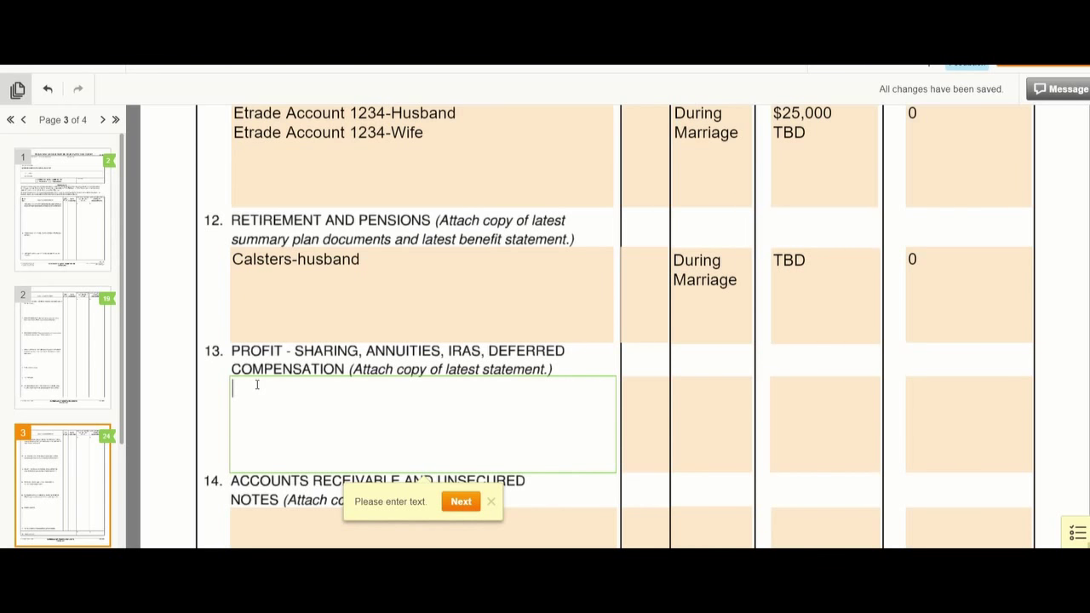
# - Describe item 13 as '401K Viasat #1234-Wife' with value TBD
pyautogui.write('401K Viasat')
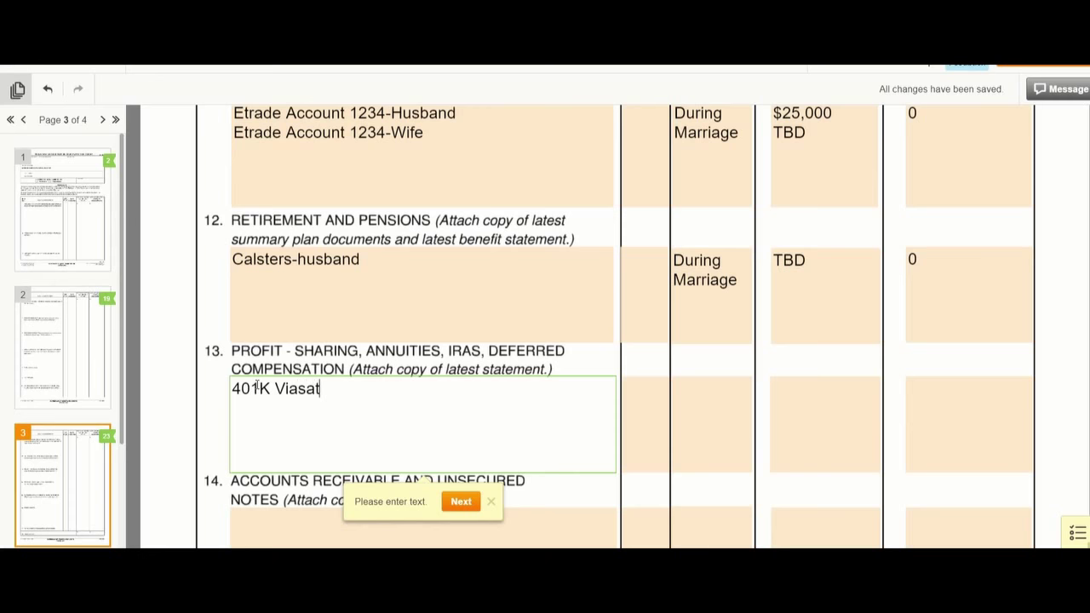
pyautogui.write('-Wife')
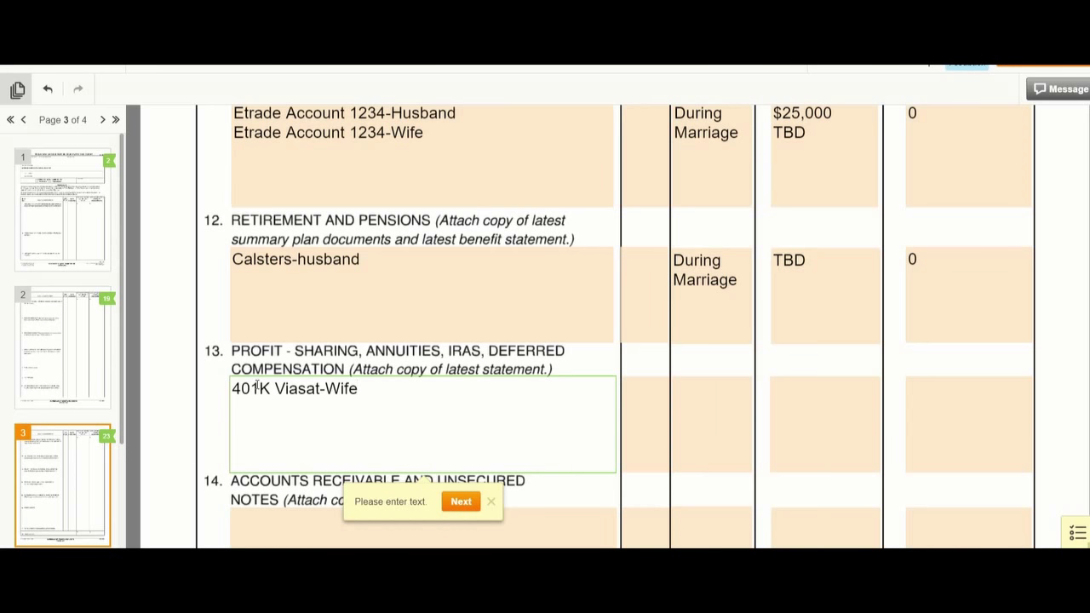
pyautogui.press('Left')
pyautogui.press('Left')
pyautogui.press('Left')
pyautogui.press('Left')
pyautogui.press('Left')
pyautogui.write('#1234')
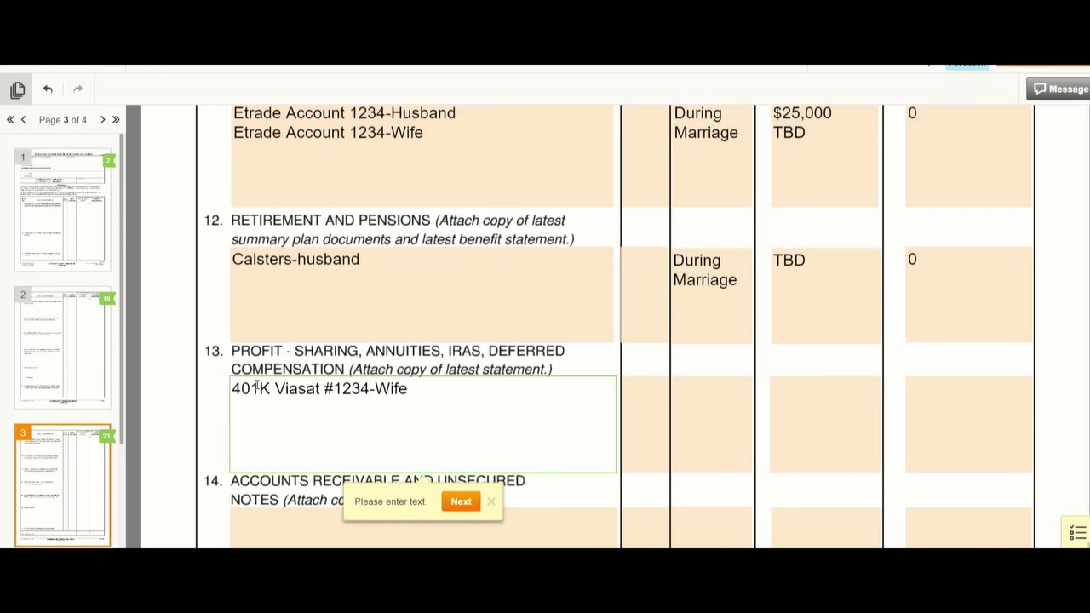
pyautogui.click(648, 381)
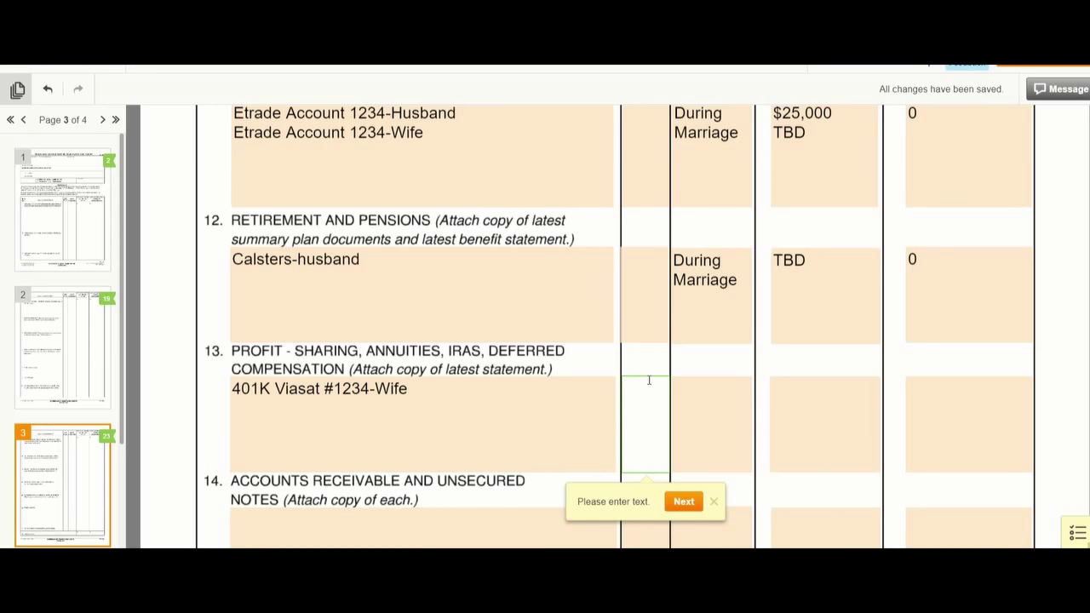
pyautogui.press('Tab')
pyautogui.press('Tab')
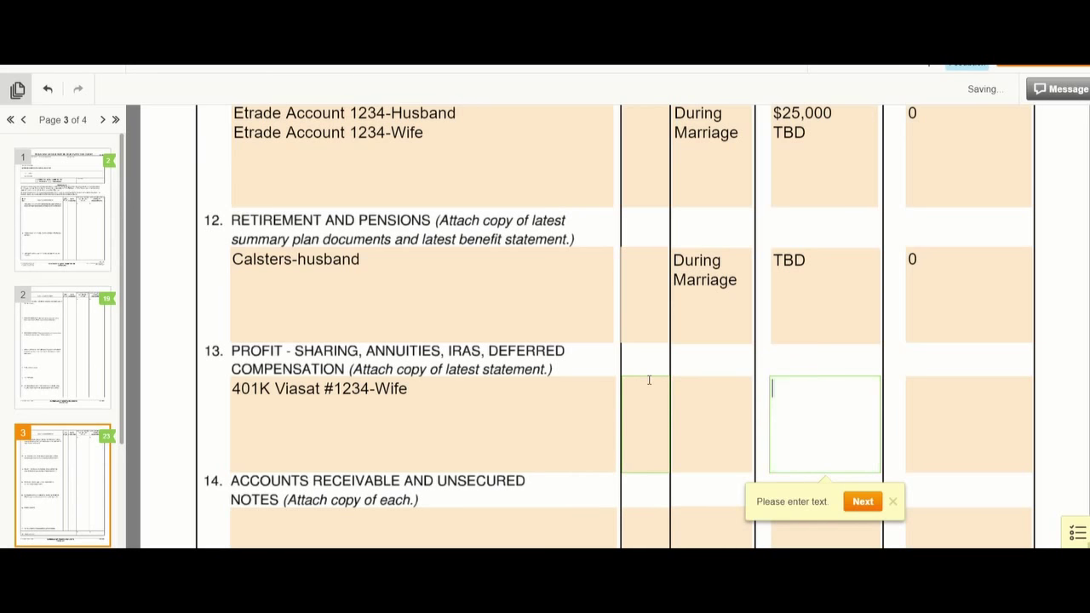
pyautogui.write('TBD')
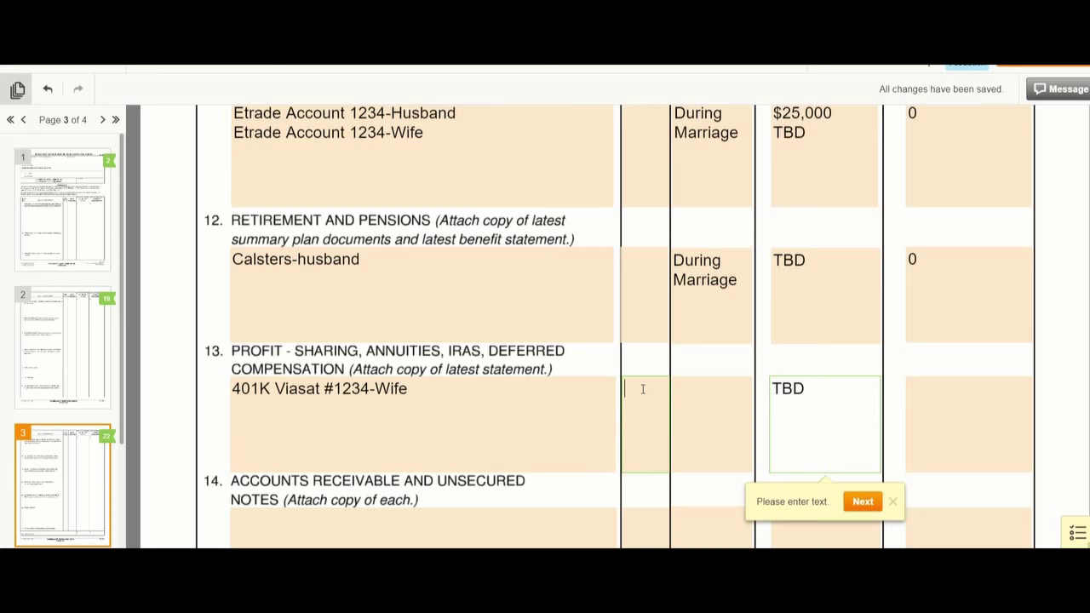
# - Mark row 13 R, acquired Prior to marriage (1998), with $8,000 in the last column
pyautogui.click(644, 389)
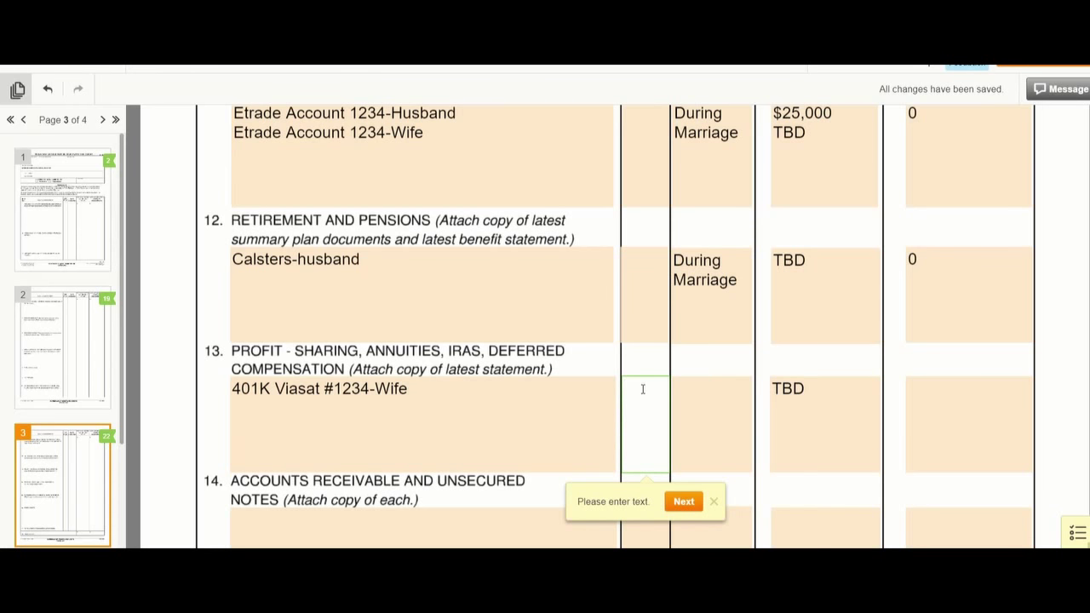
pyautogui.write('R')
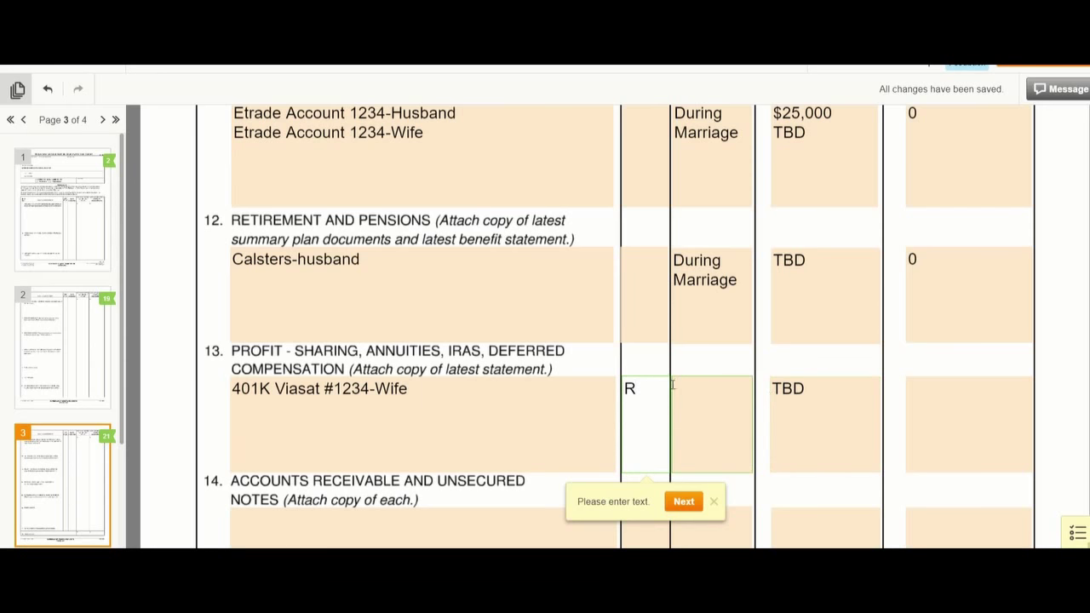
pyautogui.click(683, 383)
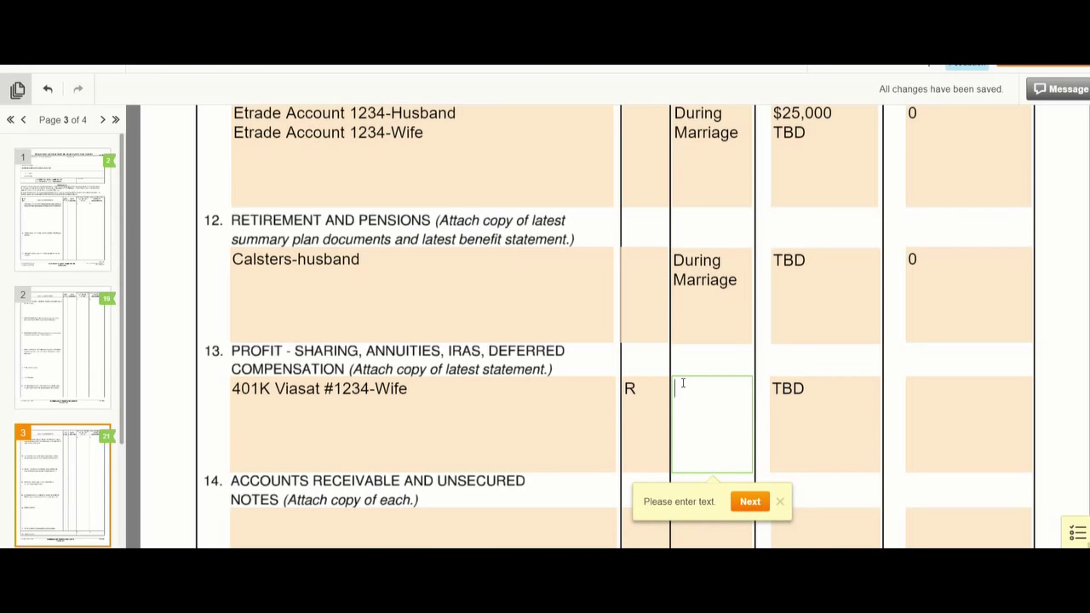
pyautogui.write('Prior to mar')
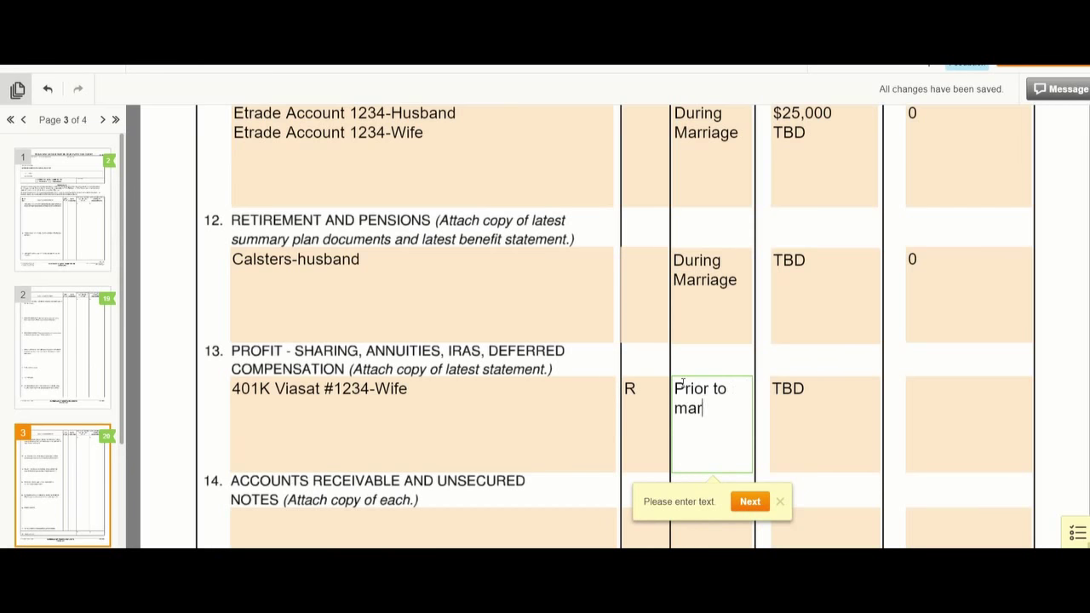
pyautogui.write('riage (')
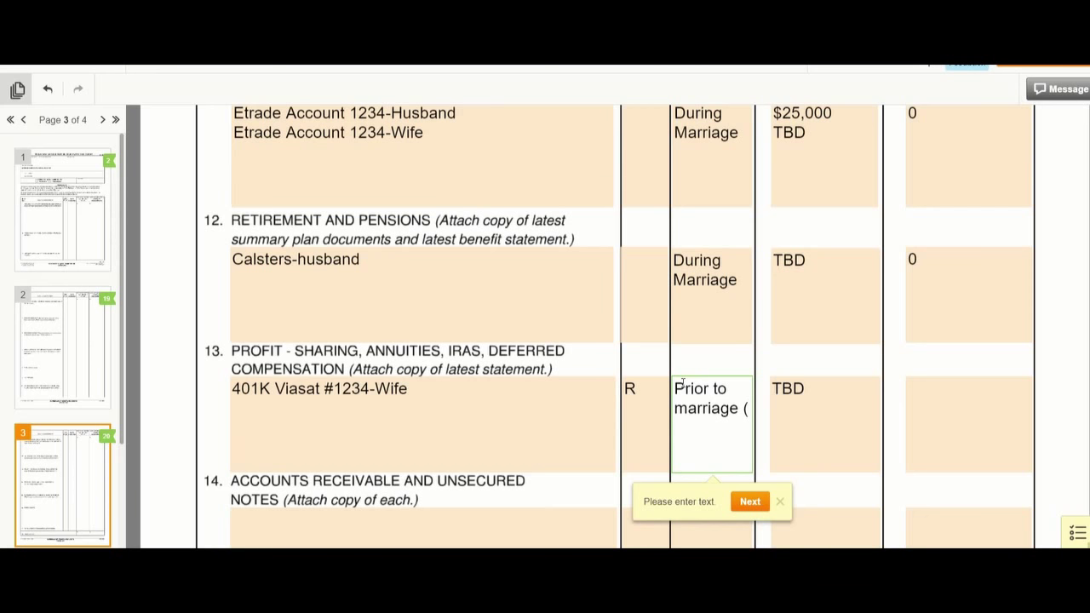
pyautogui.write('1998)')
pyautogui.click(928, 387)
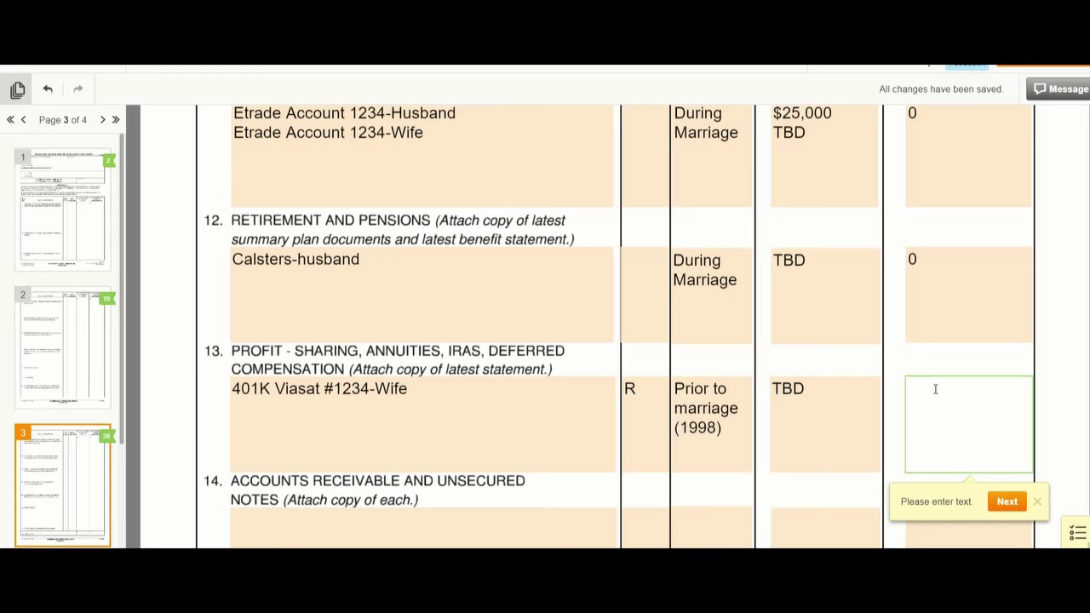
pyautogui.write('$8,000')
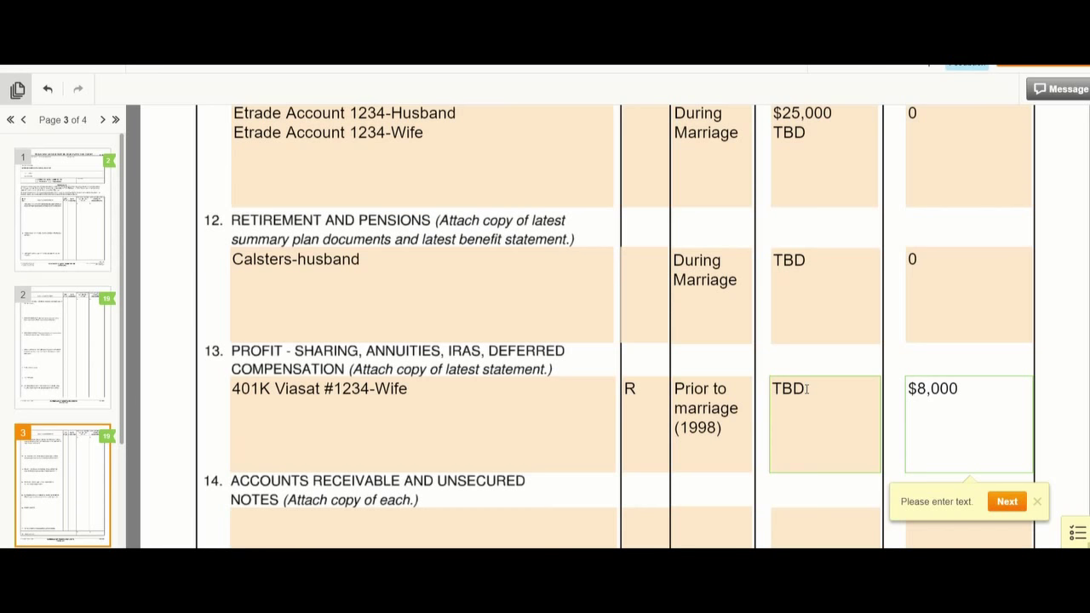
pyautogui.scroll(-1, 807, 392)
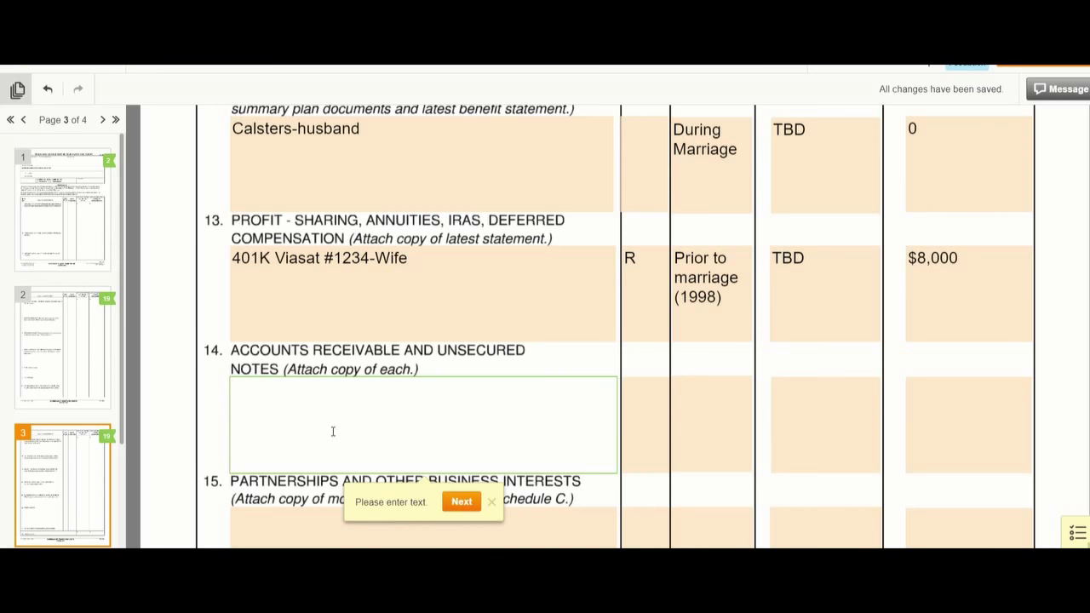
# - Enter Husband's Sister in item 14, acquired During the marriage, worth $14,000
pyautogui.click(333, 432)
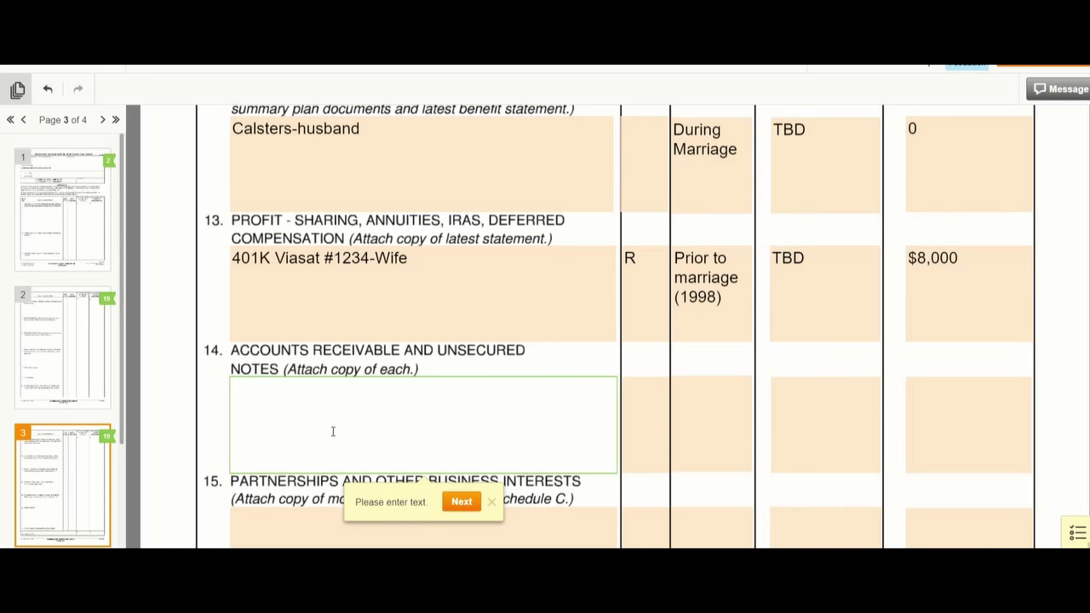
pyautogui.write("Husband's Sister")
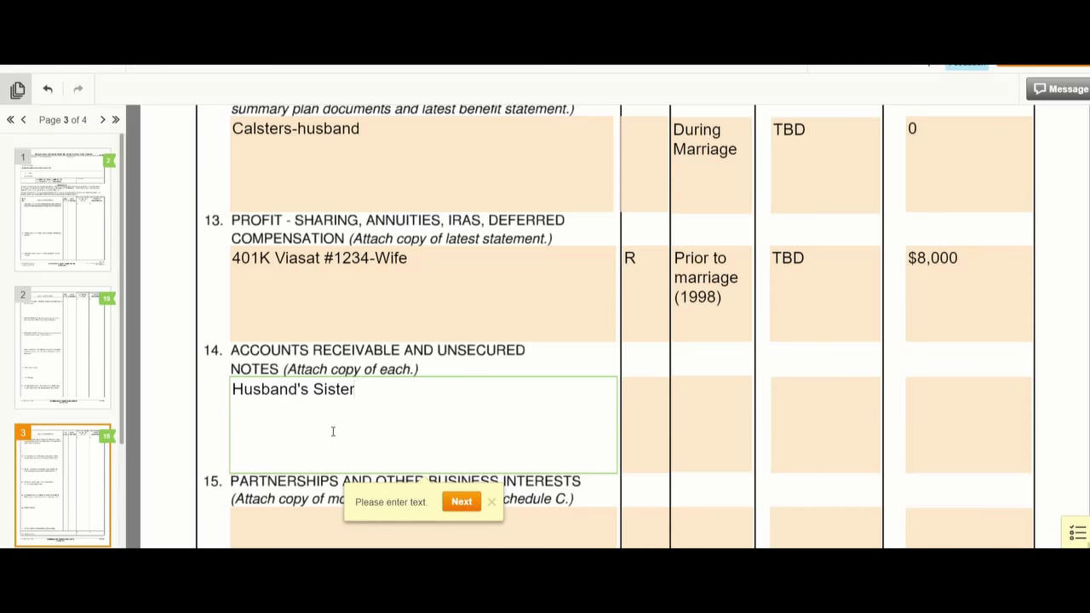
pyautogui.press('Tab')
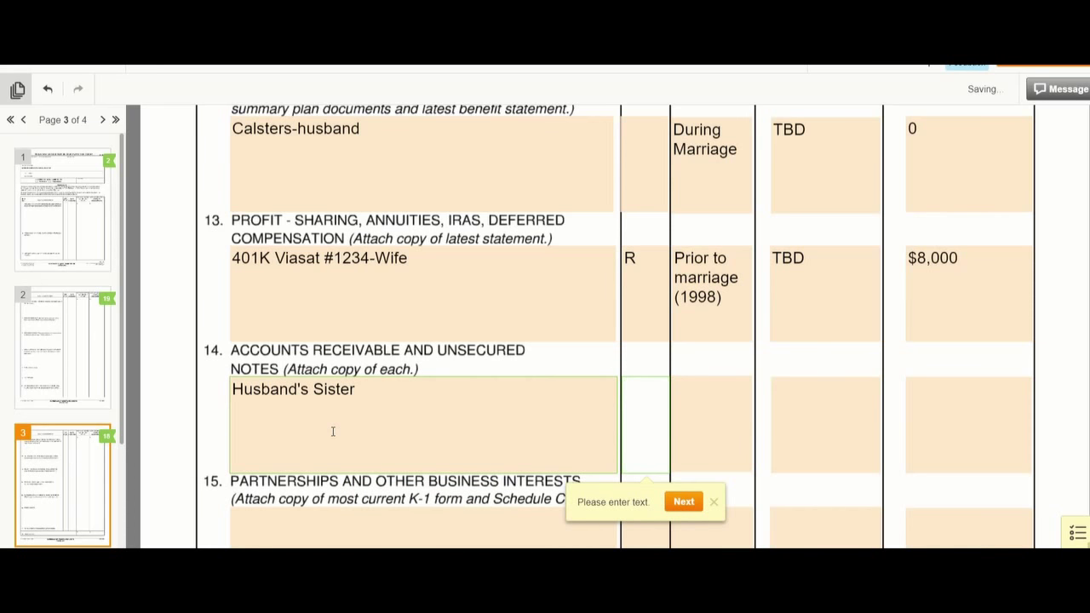
pyautogui.press('Tab')
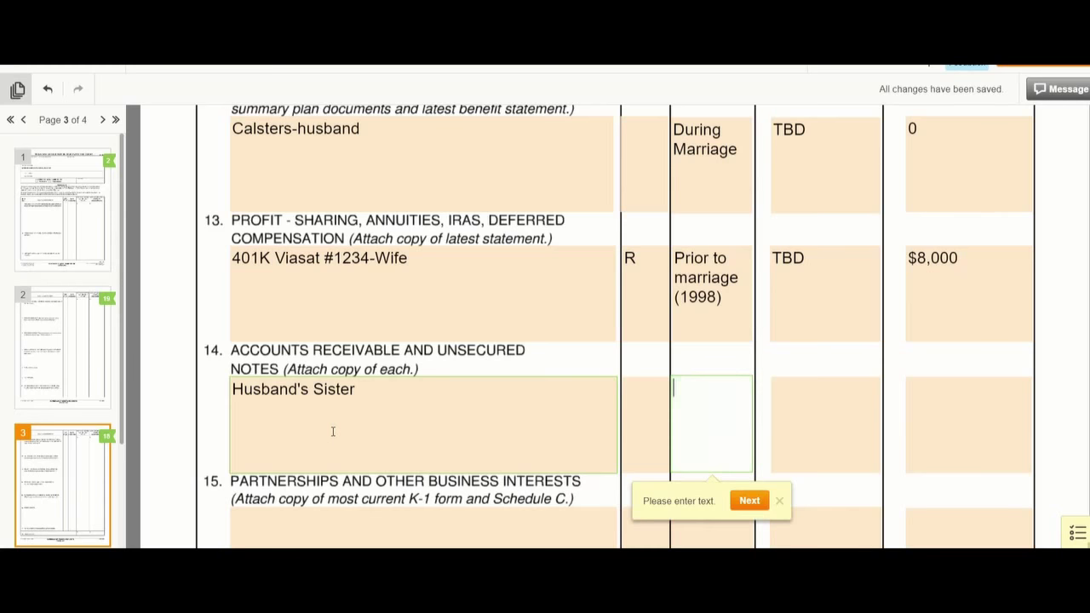
pyautogui.write('During the ma')
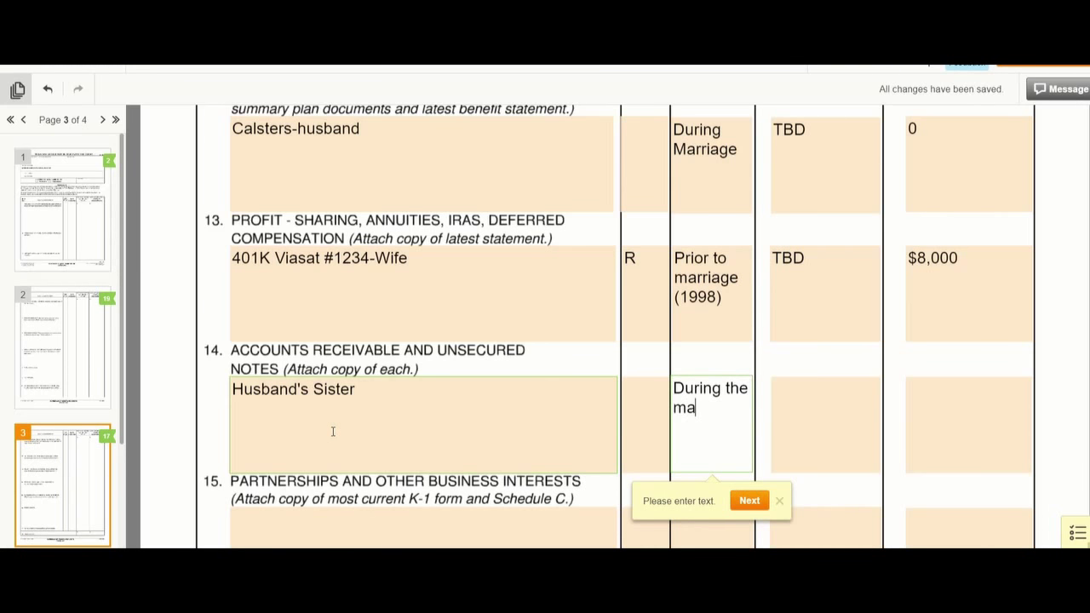
pyautogui.write('rriage')
pyautogui.press('Tab')
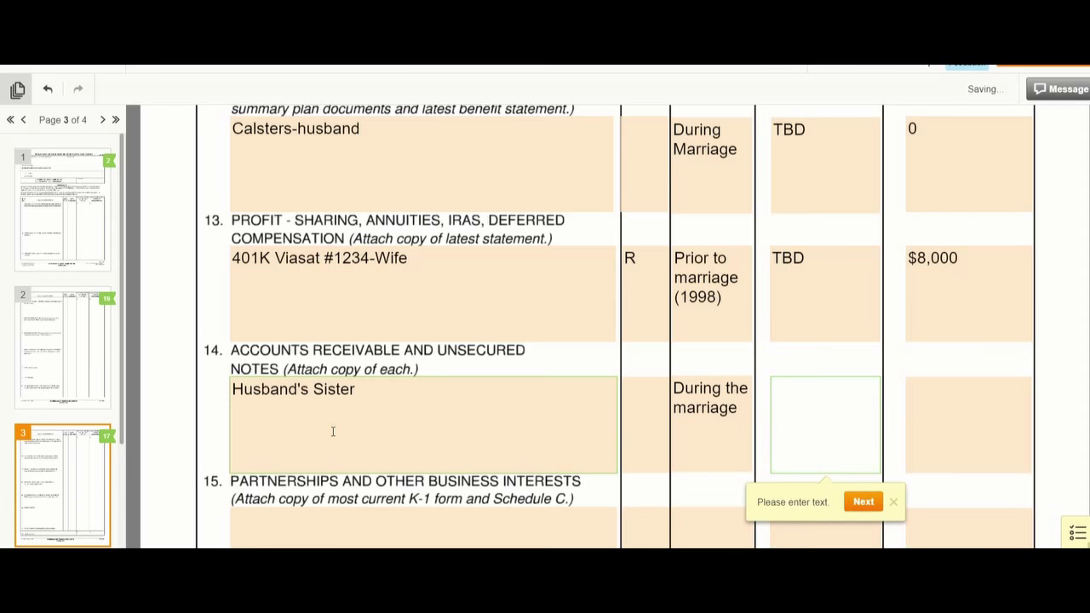
pyautogui.write('$14,000')
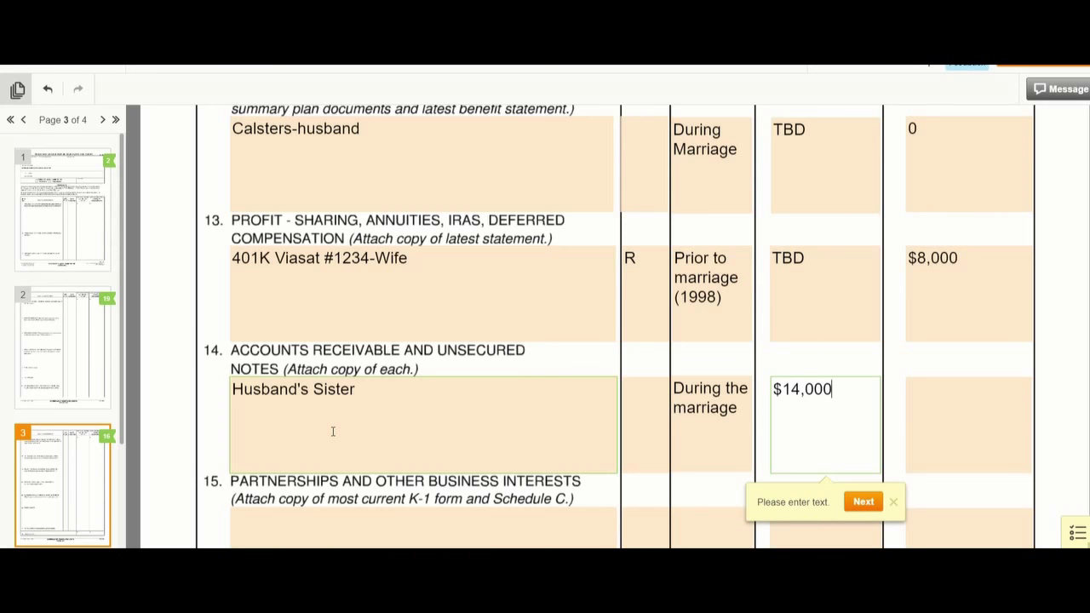
pyautogui.scroll(-3, 332, 432)
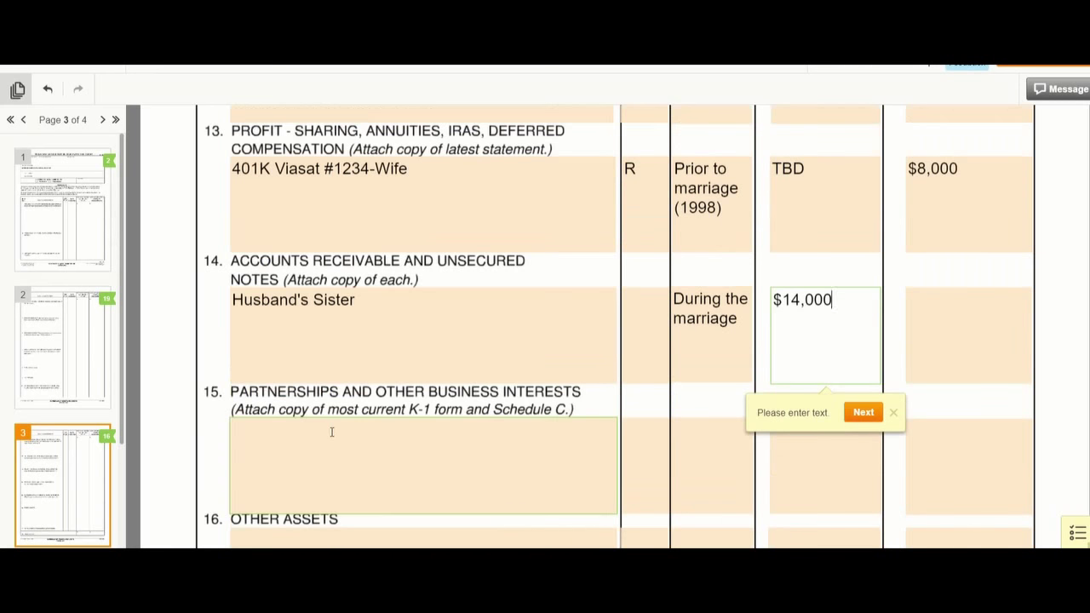
# - Enter Mathman tutoring DBA in item 15, During the marriage, replacing TBD with $1,500
pyautogui.click(328, 370)
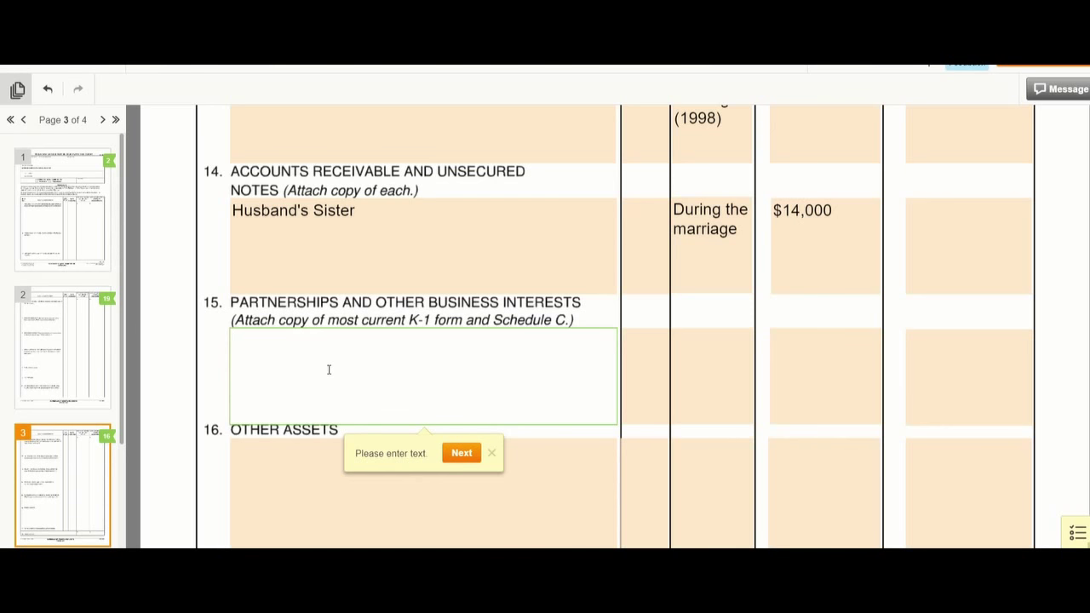
pyautogui.write('m')
pyautogui.press('BackSpace')
pyautogui.write('Mathman tutoring')
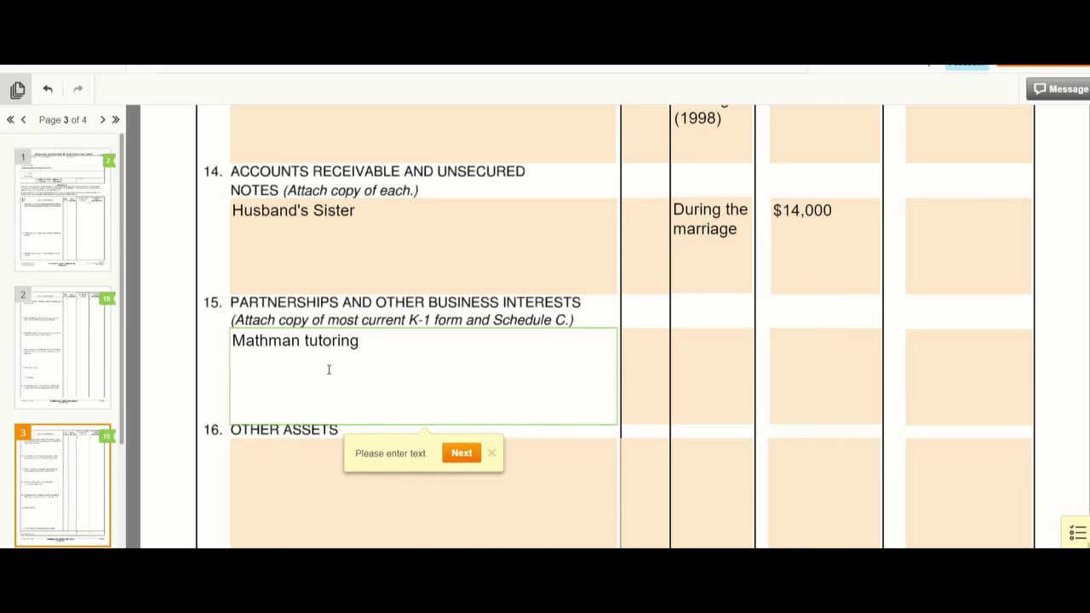
pyautogui.write('DBA')
pyautogui.press('Tab')
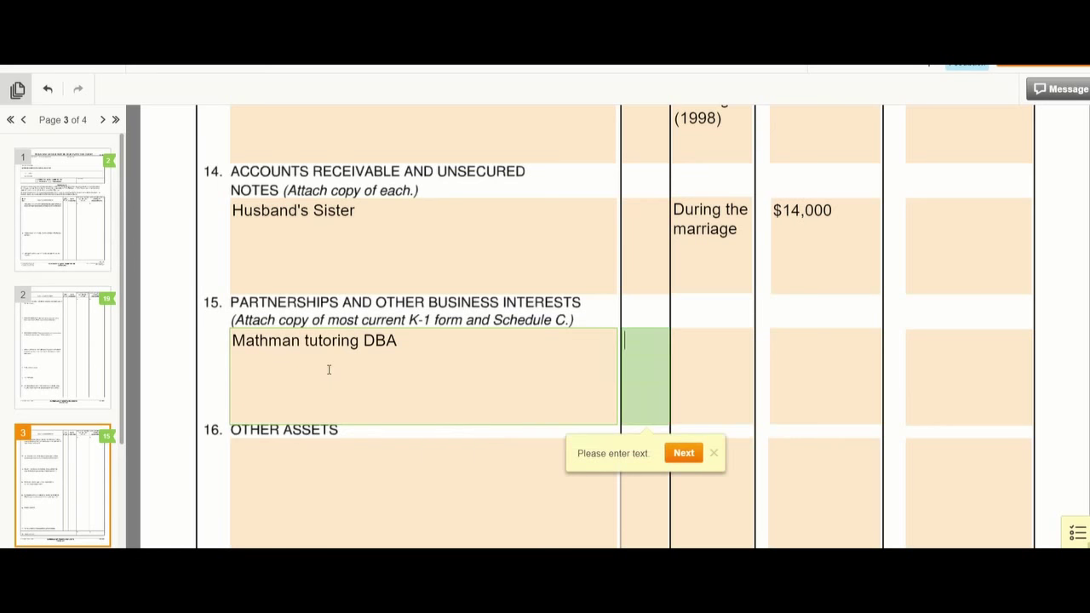
pyautogui.write('Durin')
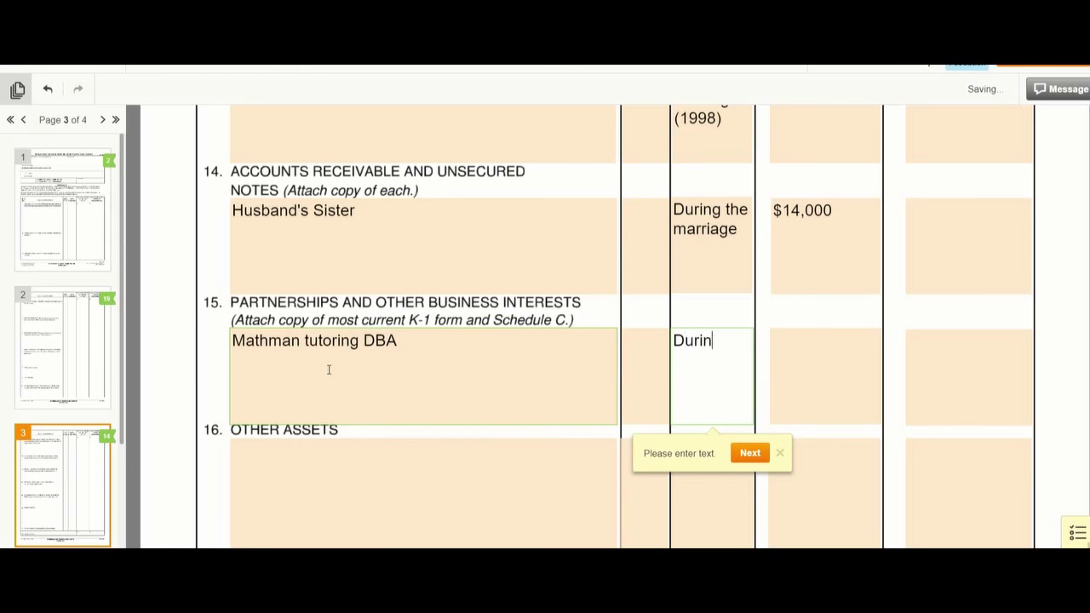
pyautogui.write('g the marriage')
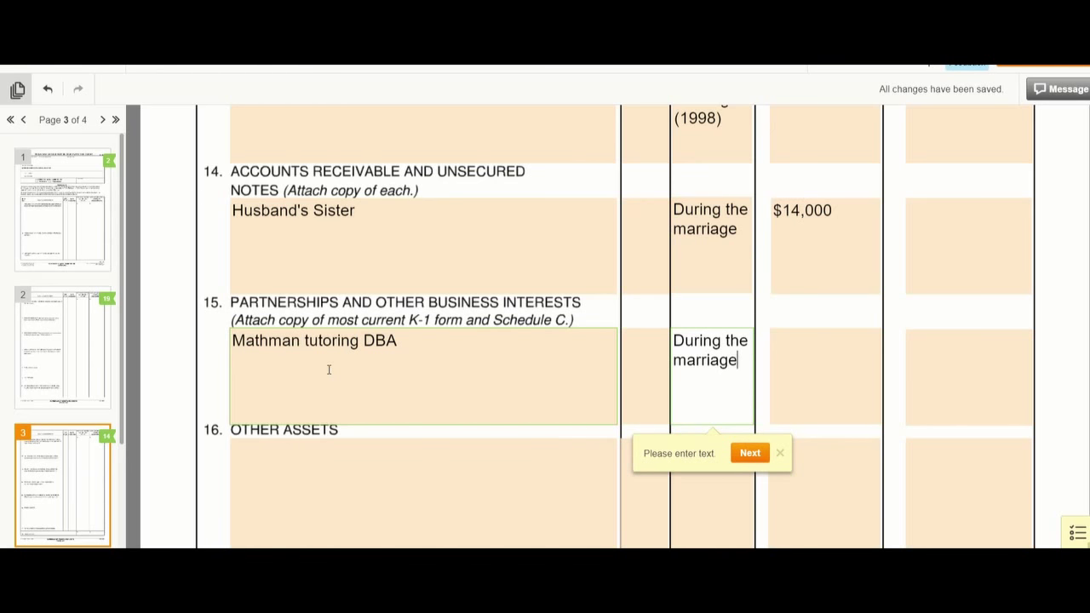
pyautogui.press('Tab')
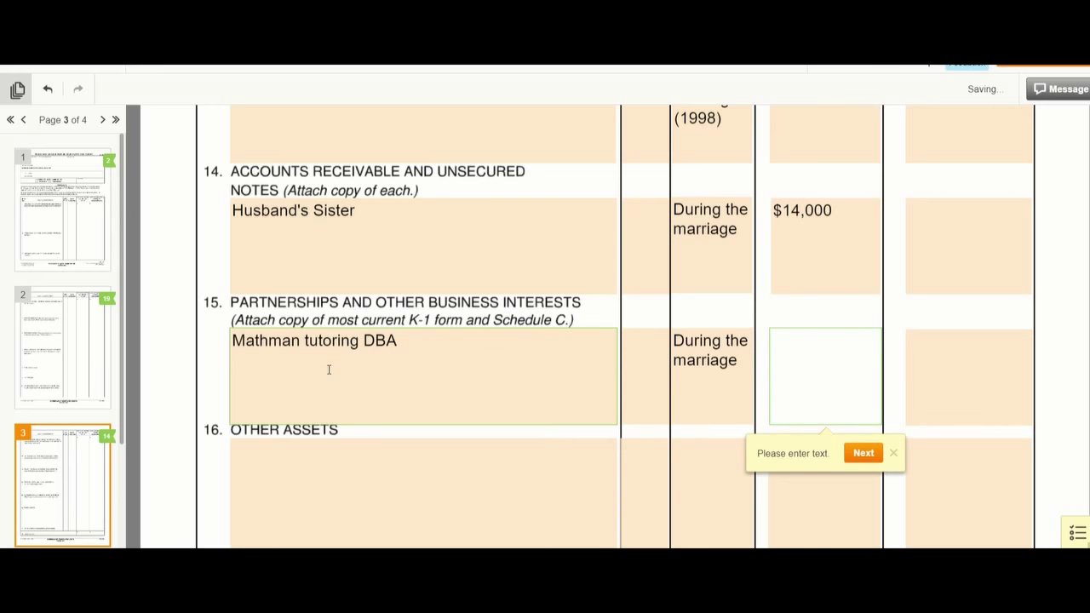
pyautogui.write('$1,500')
pyautogui.click(300, 462)
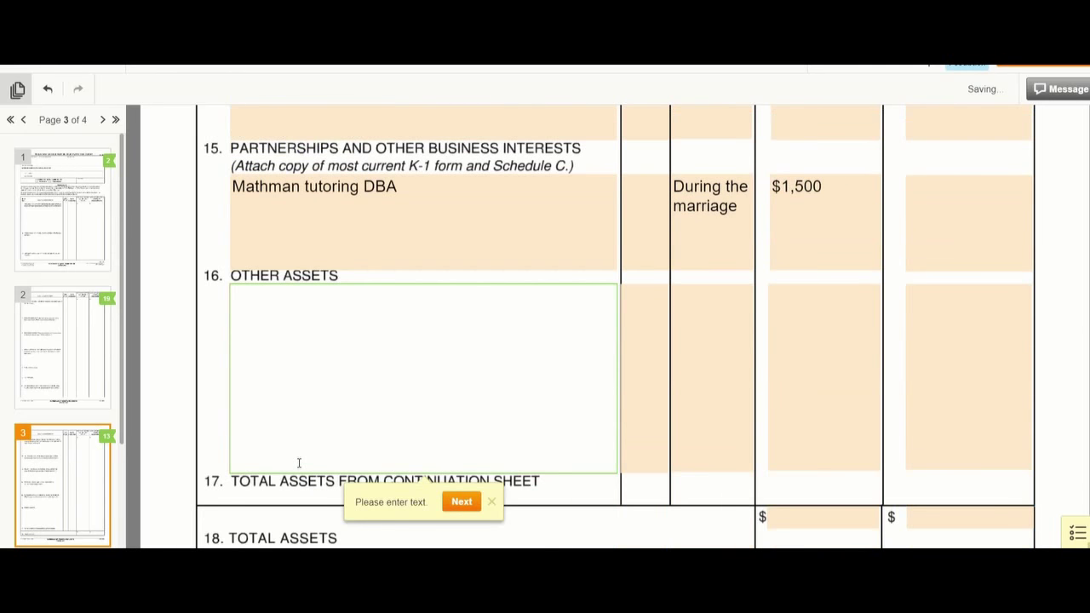
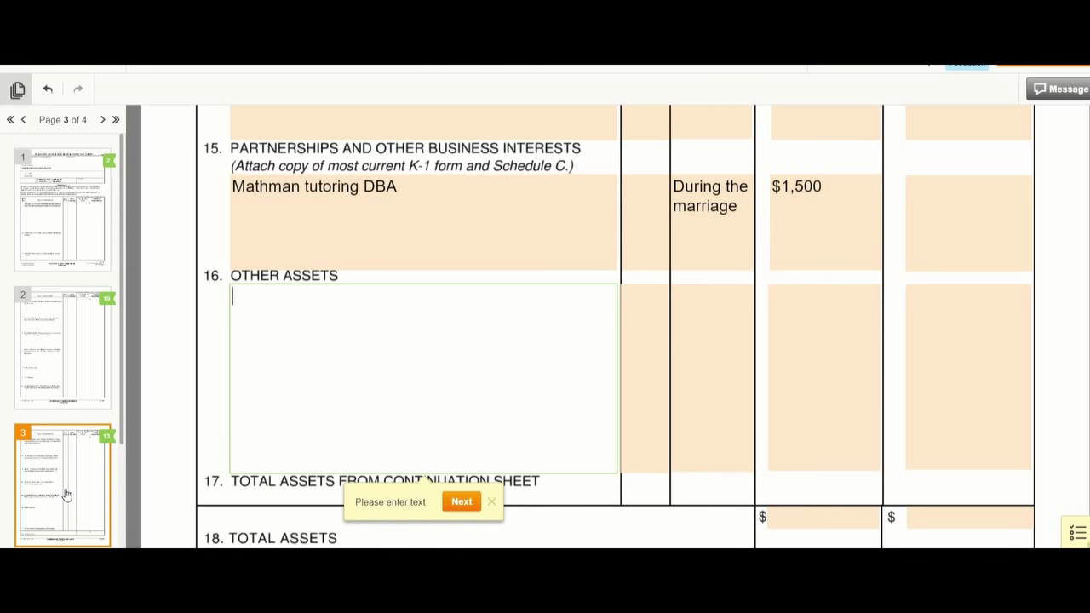
# - Leave the Other Assets field and move to page 4, where the debts table starts
pyautogui.click(66, 495)
pyautogui.click(66, 495)
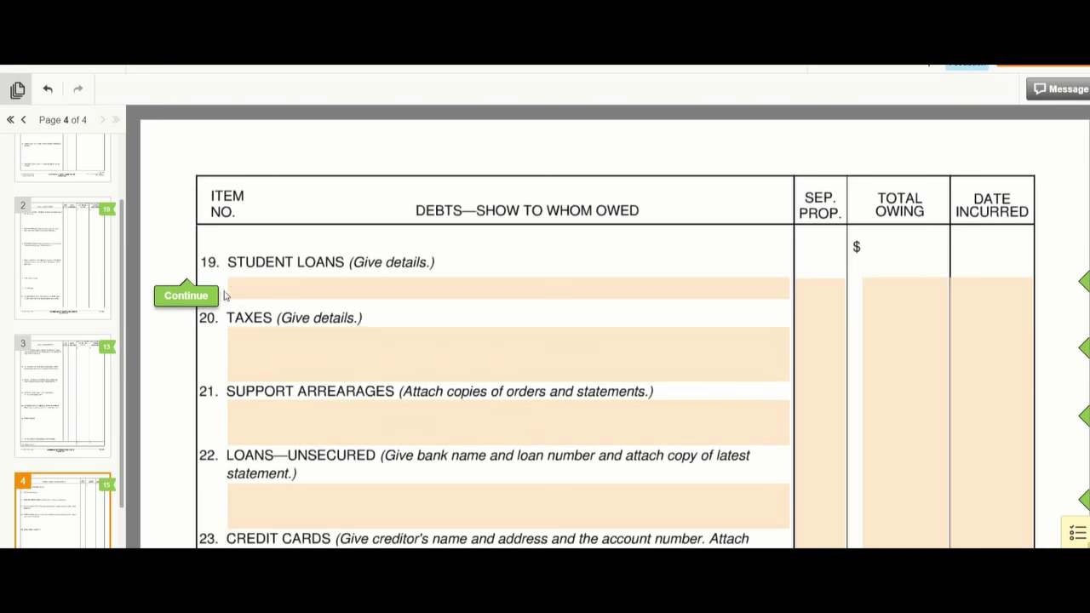
# - Enter 'Navient Student Loan Husband' in the item 19 Student Loans field
pyautogui.click(252, 292)
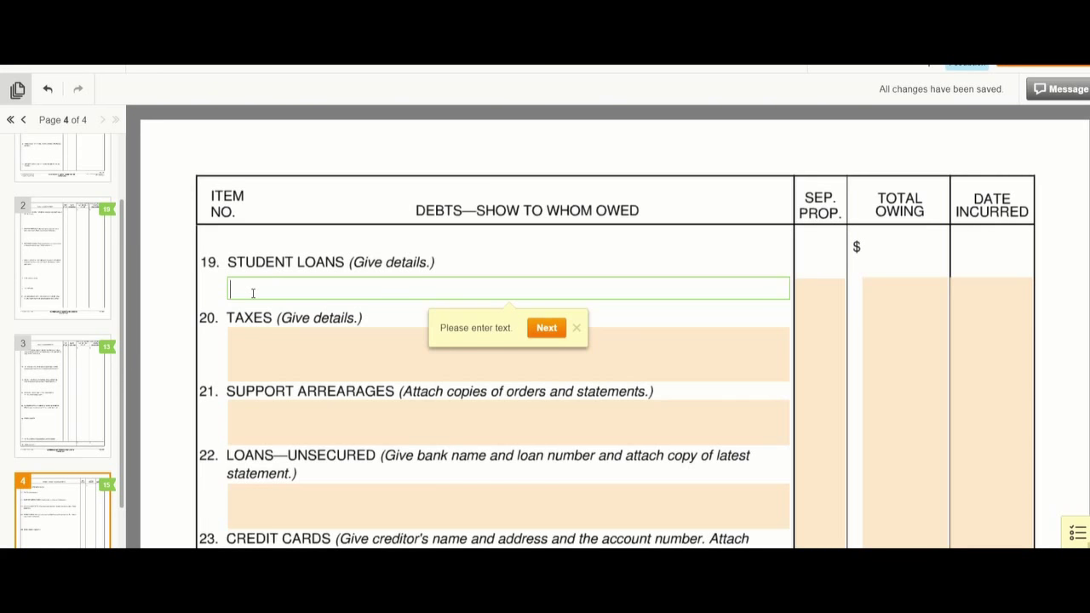
pyautogui.write('Nayient Student Loan ')
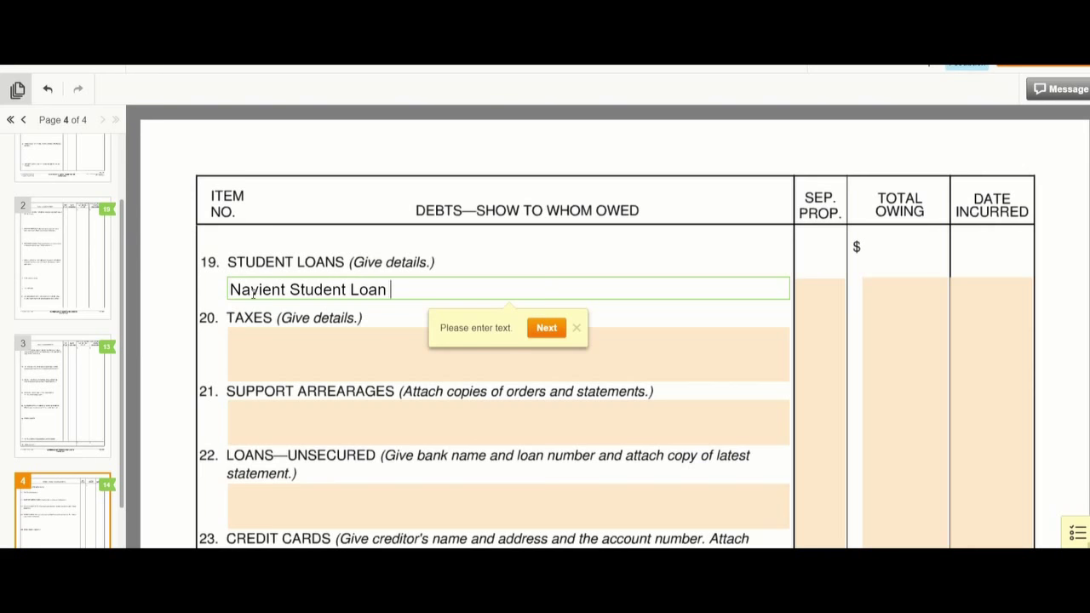
pyautogui.write('Husband')
pyautogui.press('Tab')
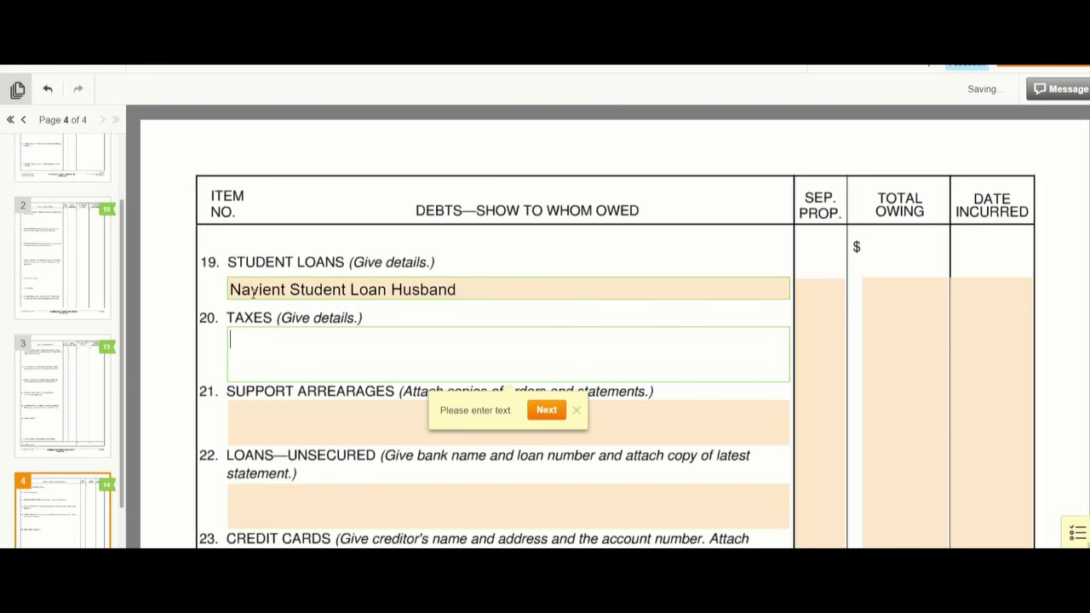
# - Give the student loan $22,000 total owing, incurred During marriage
pyautogui.click(810, 292)
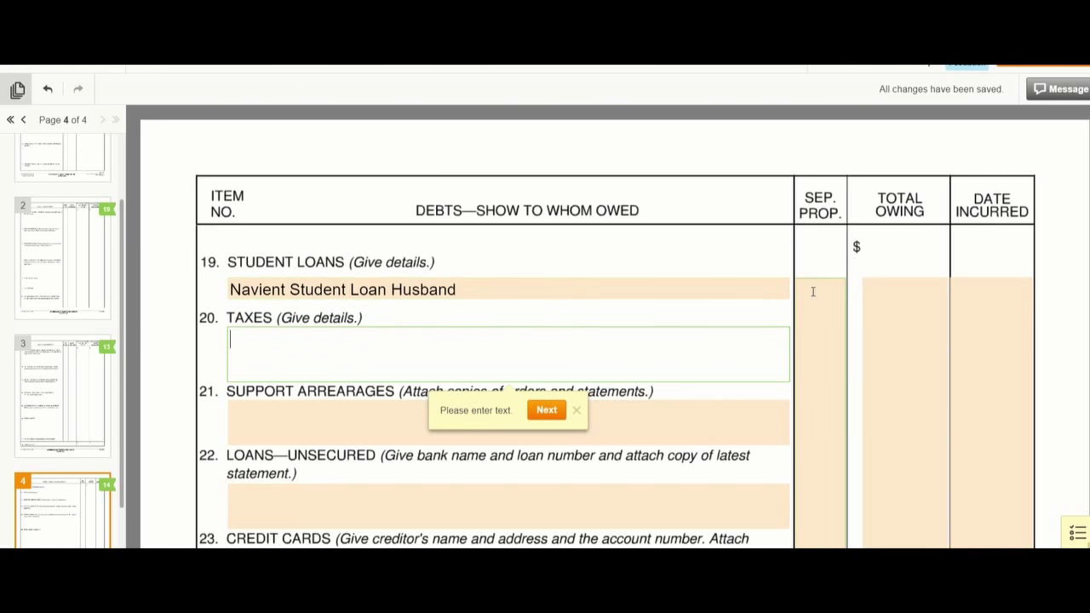
pyautogui.scroll(1, 857, 256)
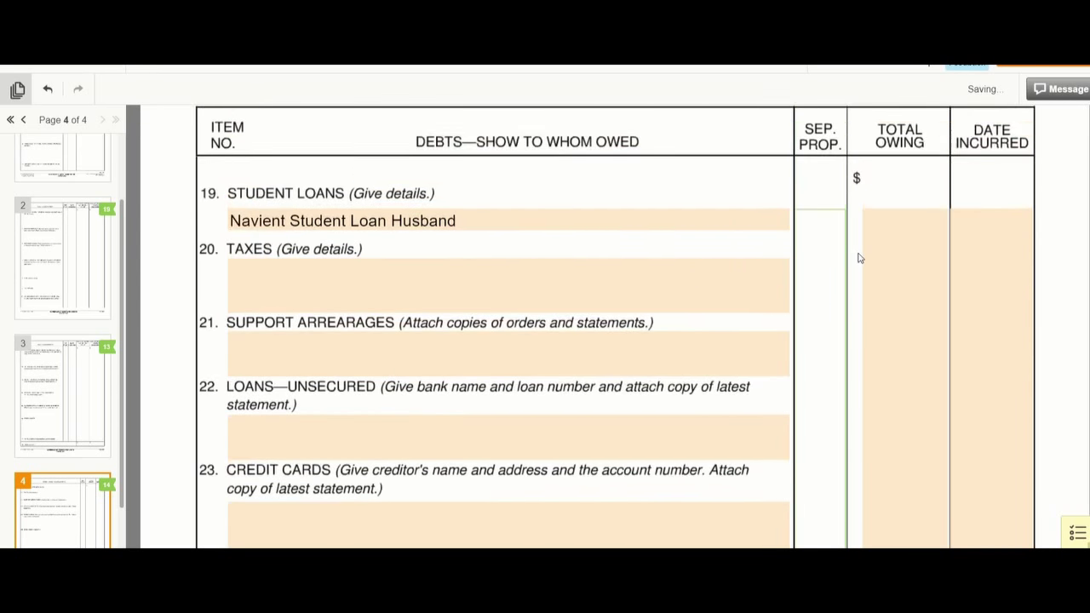
pyautogui.click(899, 225)
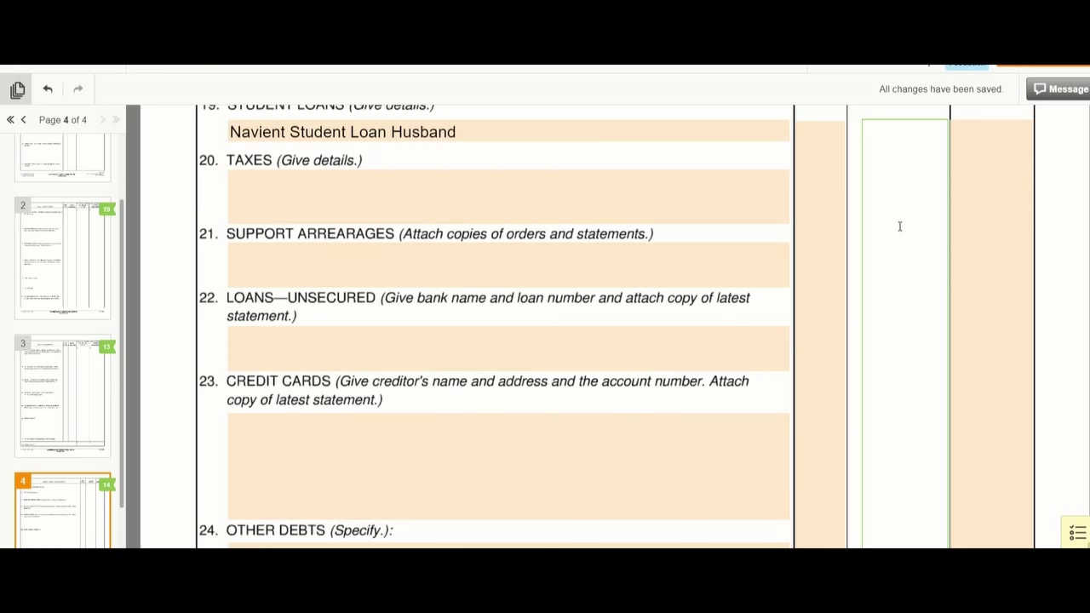
pyautogui.write('$22,000')
pyautogui.scroll(1, 892, 280)
pyautogui.click(1001, 262)
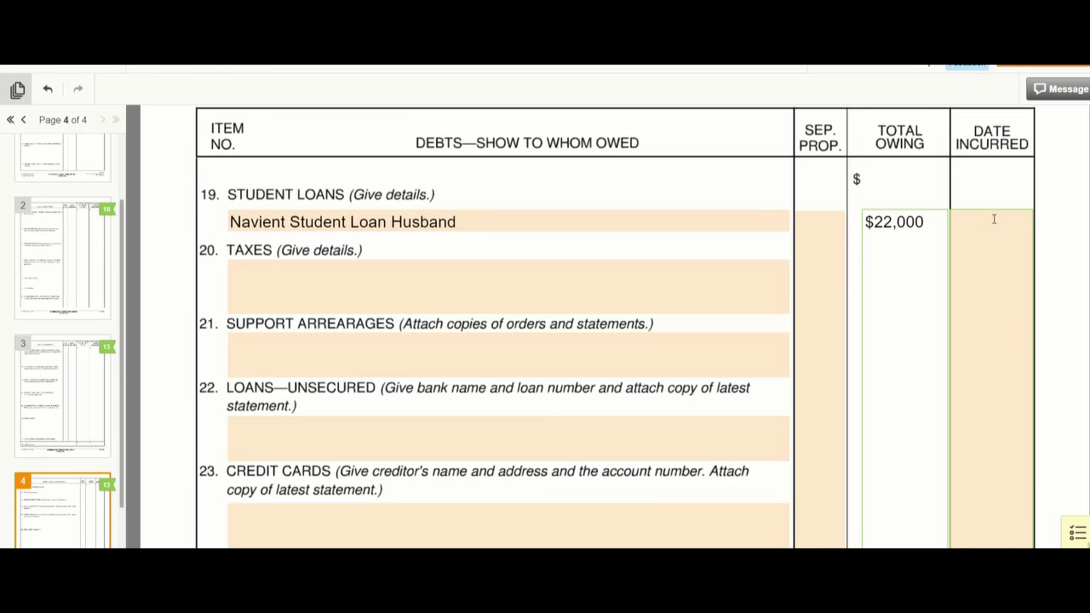
pyautogui.scroll(-1, 994, 220)
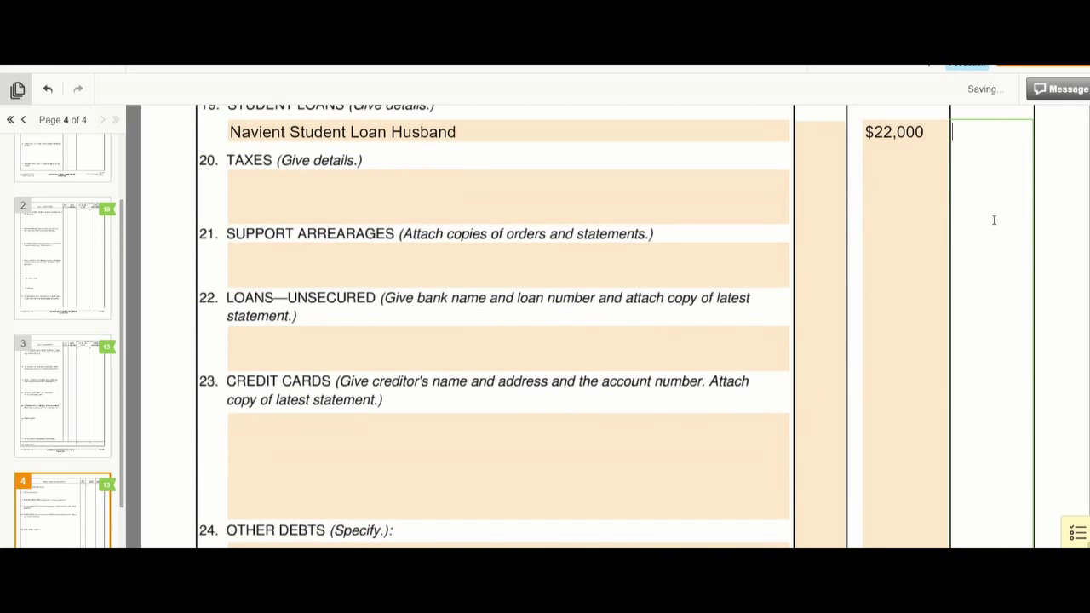
pyautogui.write('During marriag')
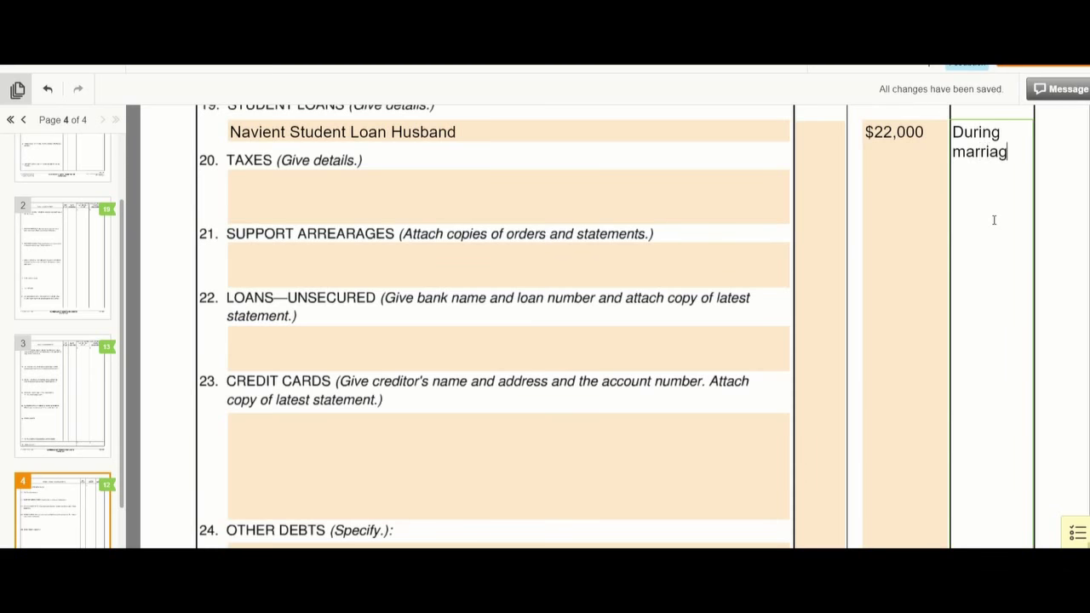
pyautogui.write('e')
pyautogui.click(452, 173)
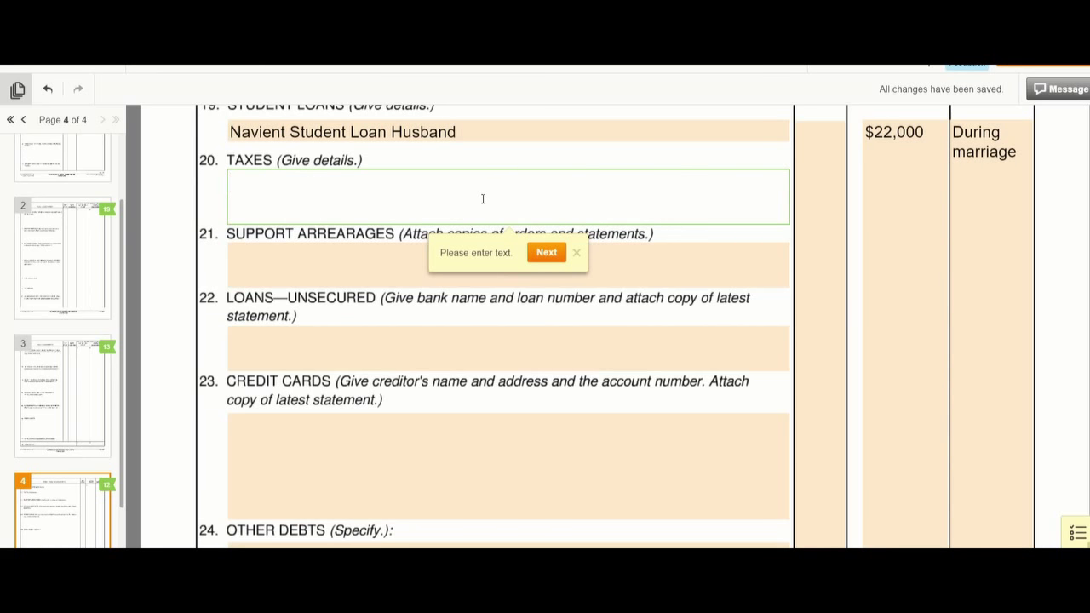
# - List Backtaxes 2016 under item 20 Taxes, owing $3000, incurred 2016
pyautogui.write('Backtaxes')
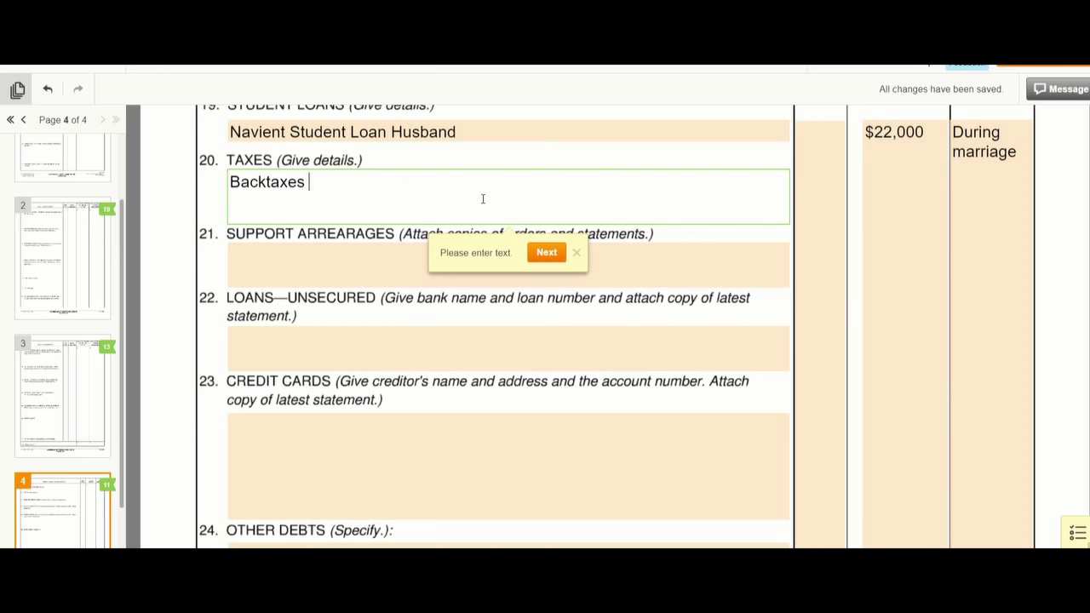
pyautogui.write(' 2016')
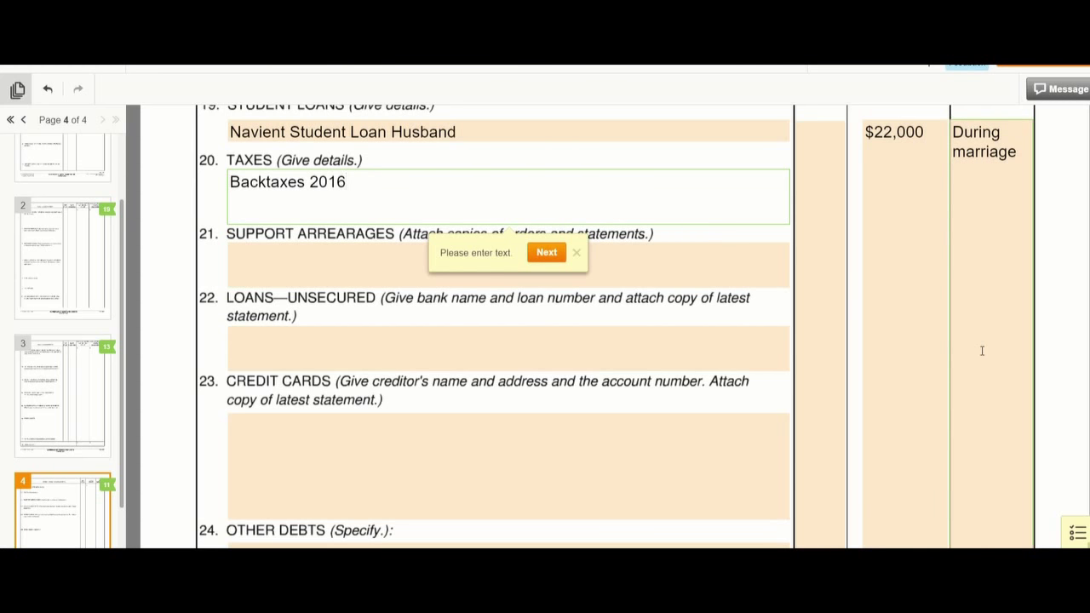
pyautogui.click(907, 178)
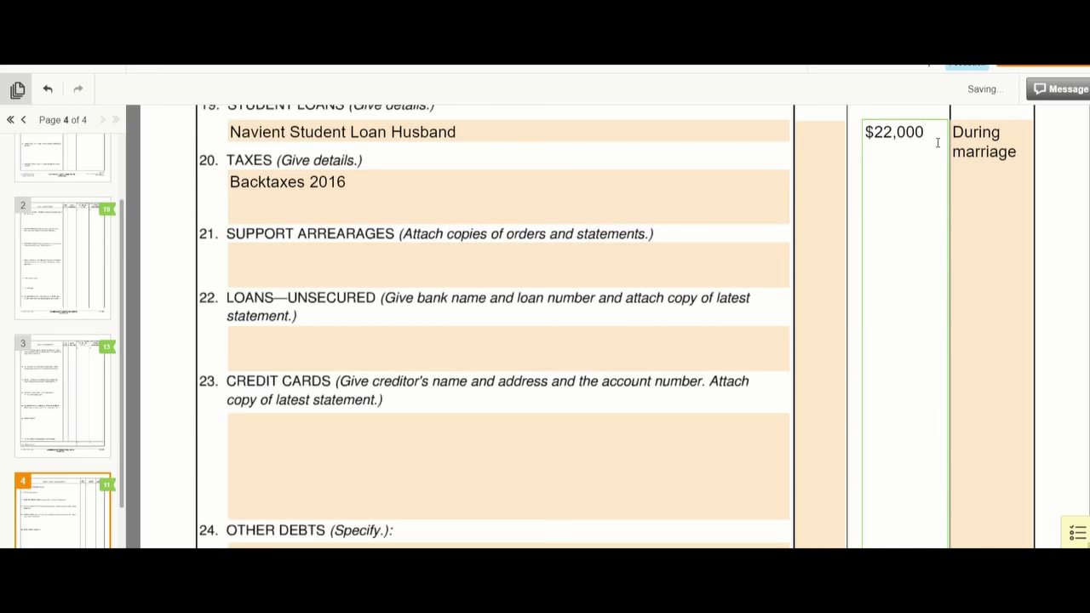
pyautogui.press('Return')
pyautogui.press('Return')
pyautogui.press('Return')
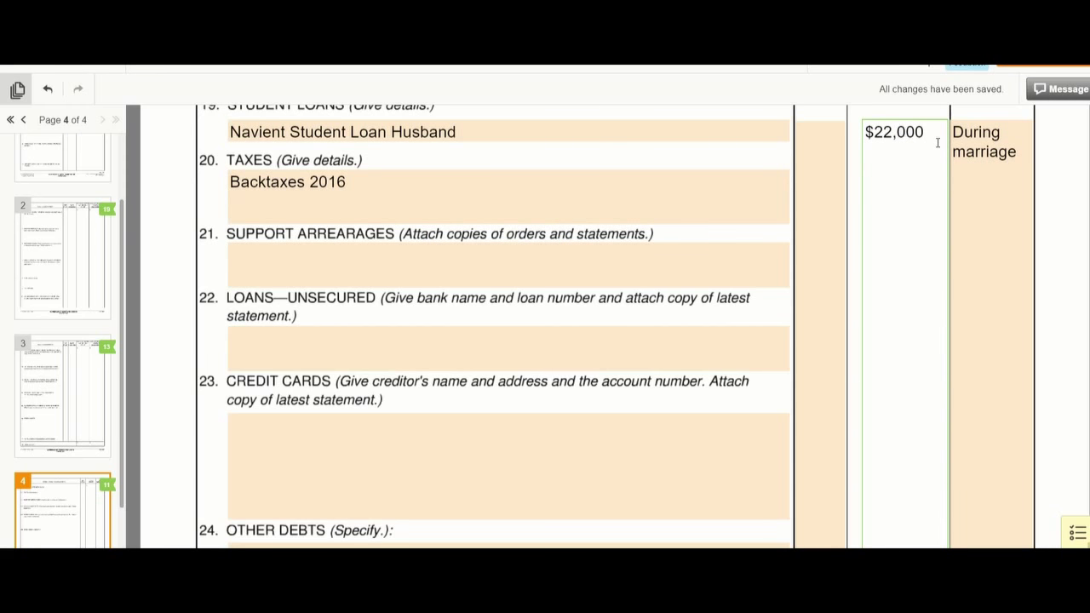
pyautogui.write('$3000')
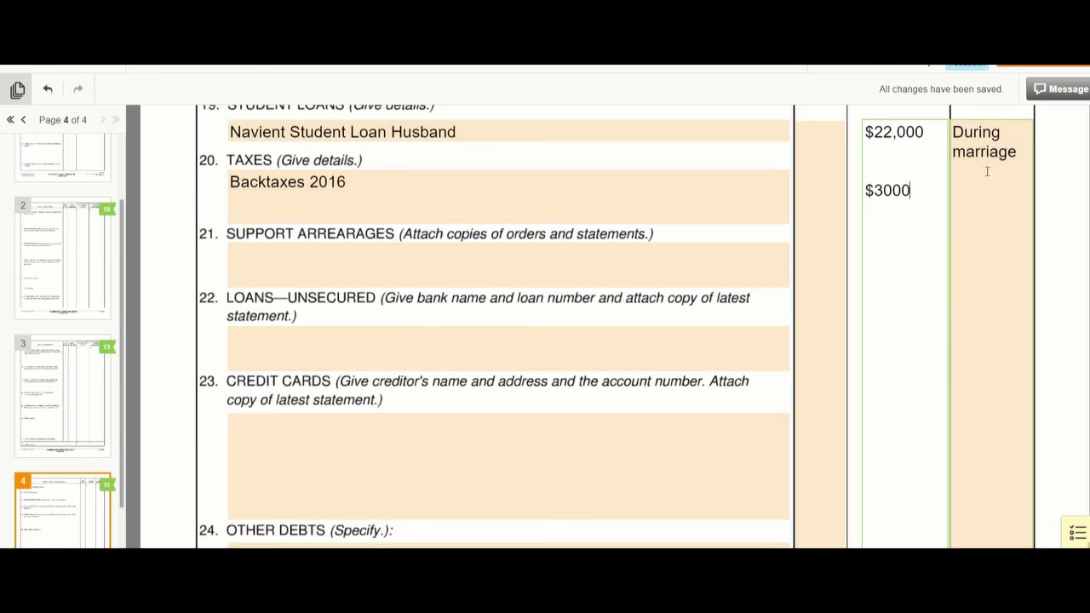
pyautogui.click(1017, 167)
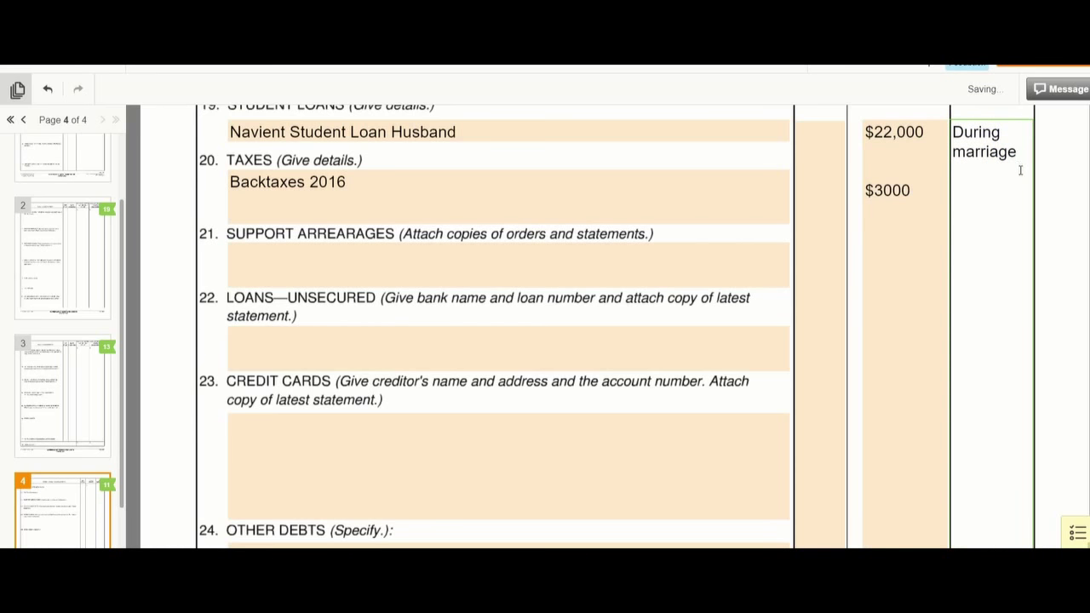
pyautogui.press('Return')
pyautogui.press('Return')
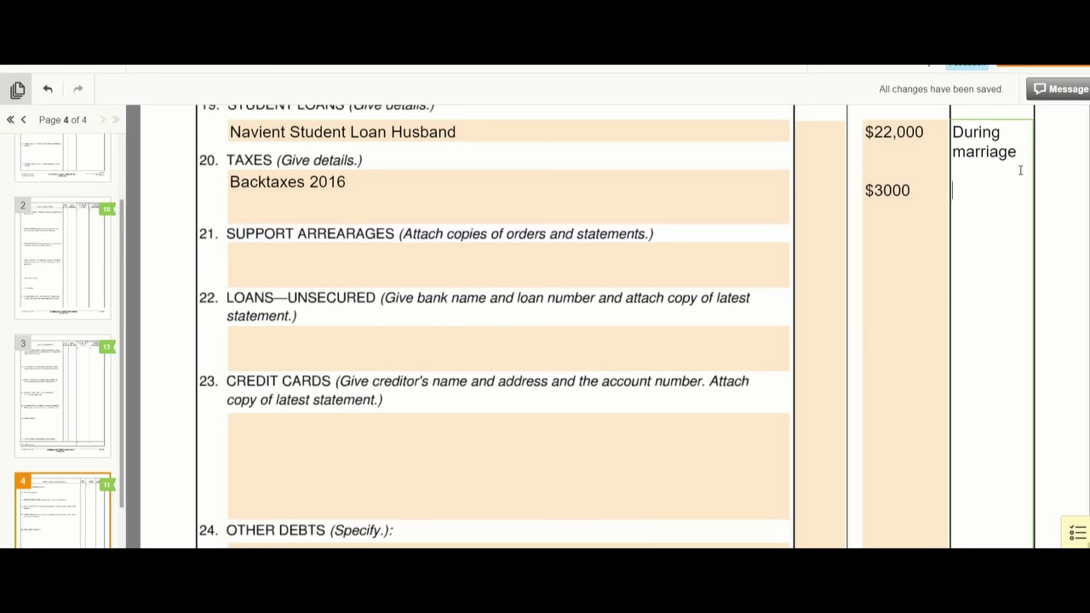
pyautogui.write('2016')
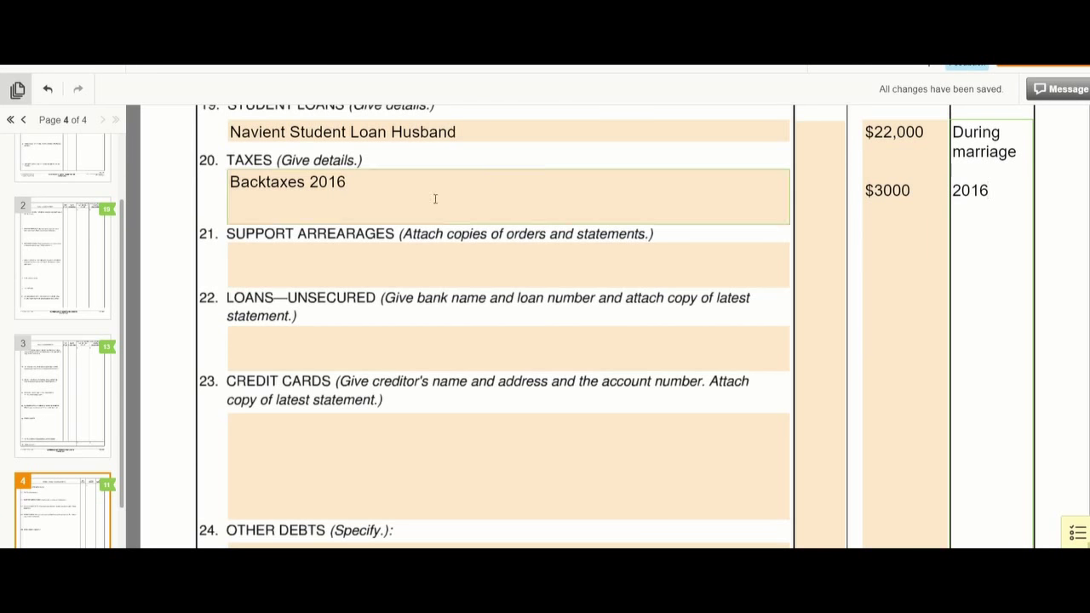
pyautogui.click(373, 255)
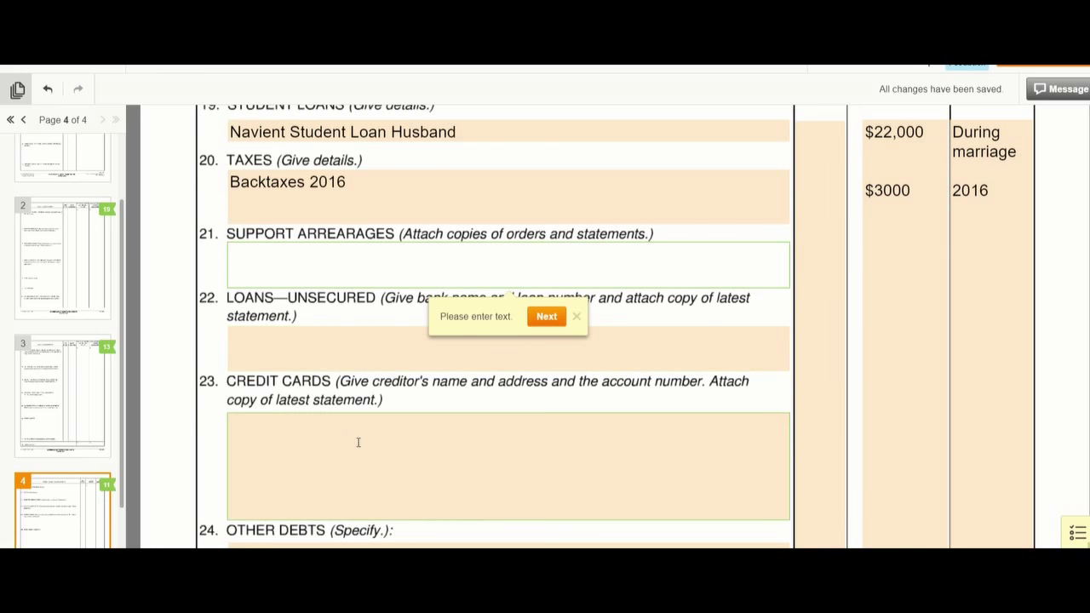
# - Add the husband's Chase Visa card with its account digits under item 23 Credit Cards, owing $1000
pyautogui.click(251, 348)
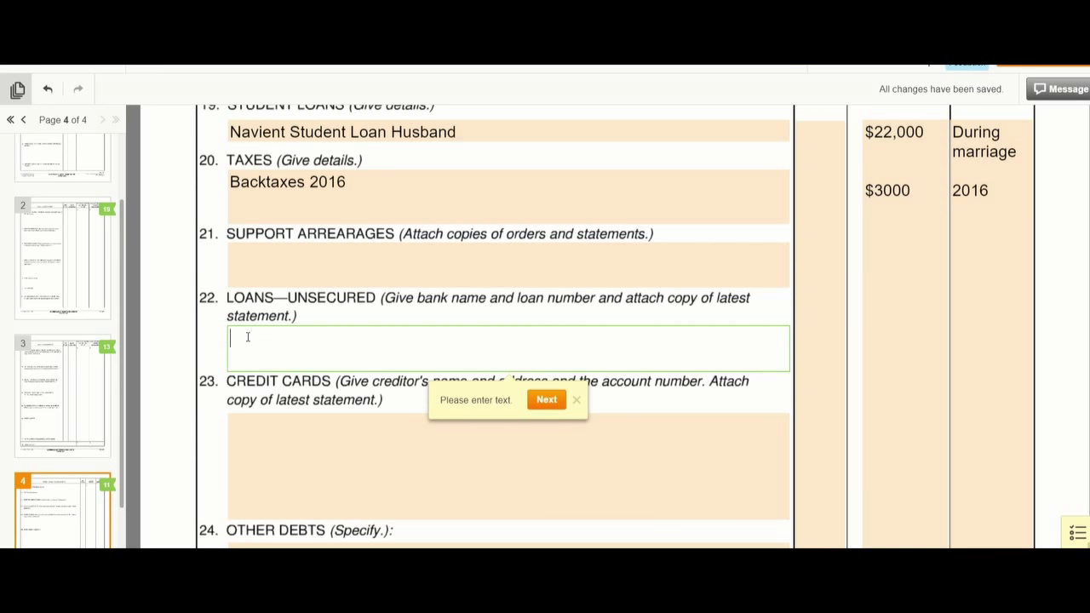
pyautogui.click(256, 425)
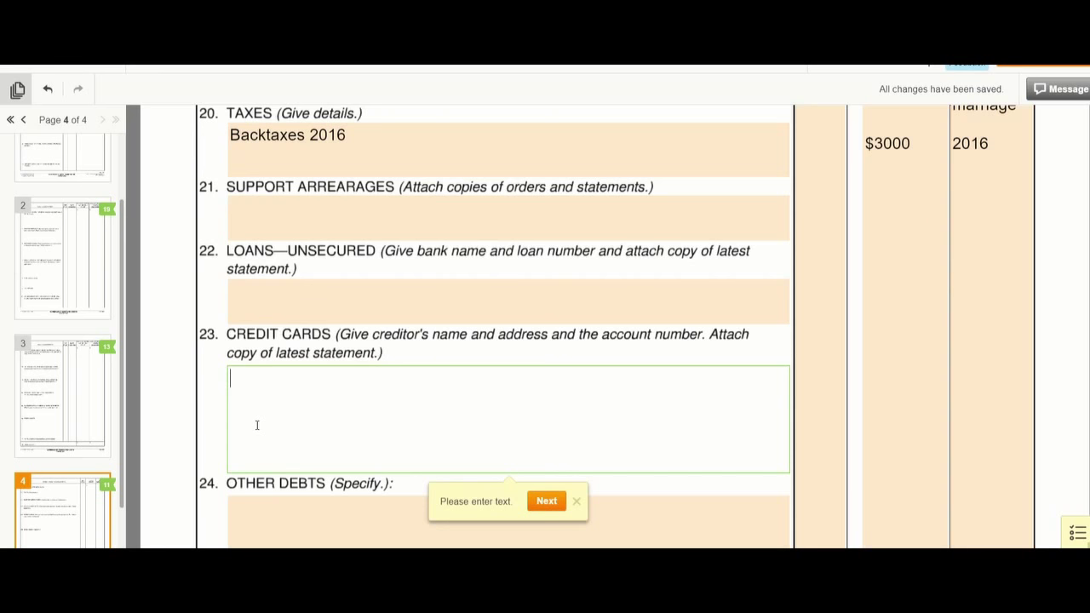
pyautogui.write('Chase Visa ')
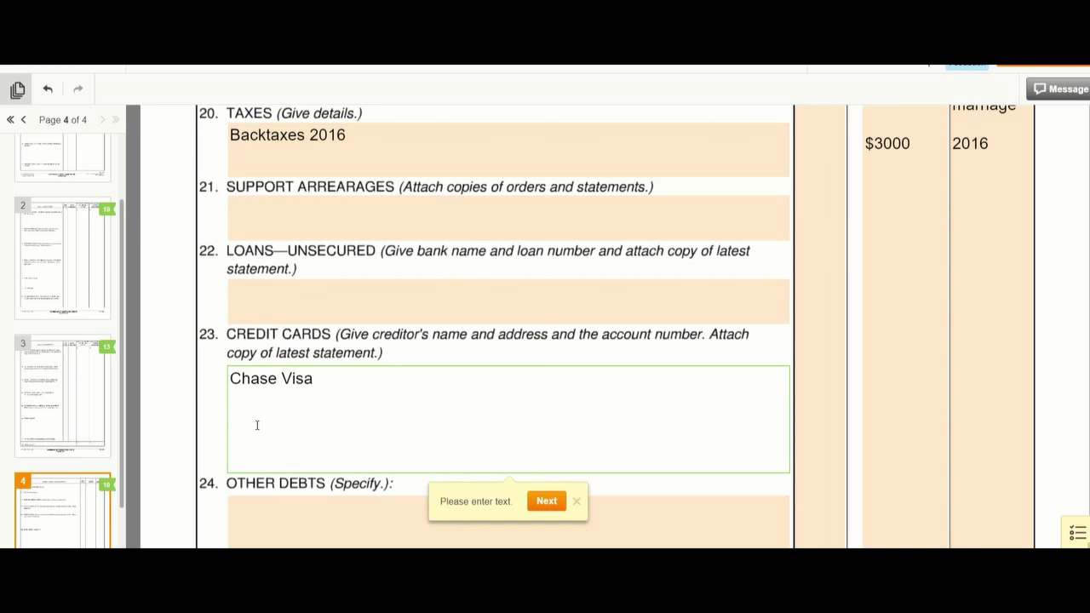
pyautogui.write('Husband 5678')
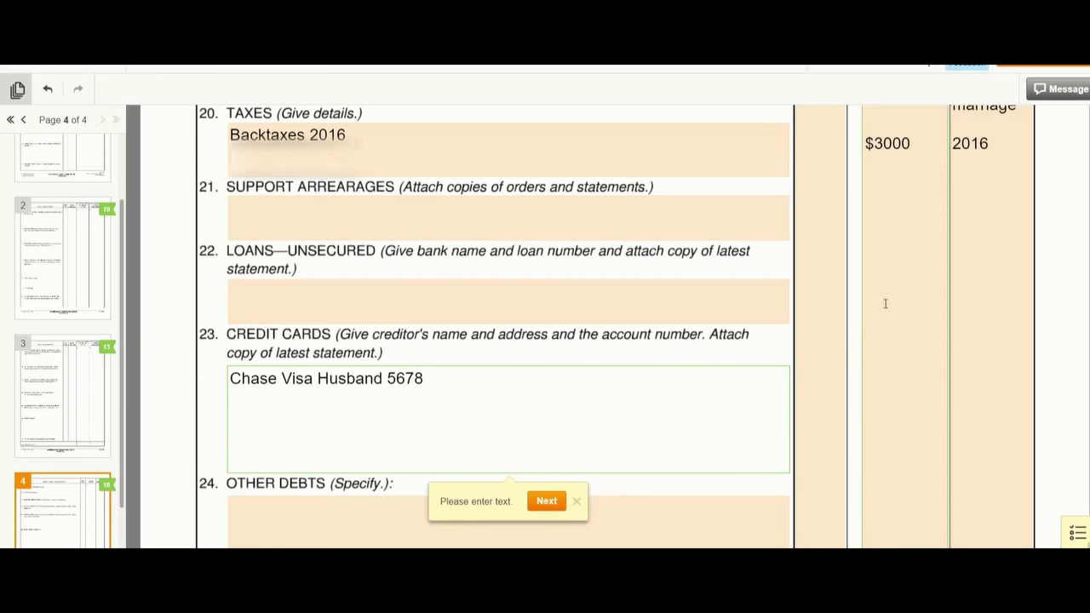
pyautogui.click(923, 144)
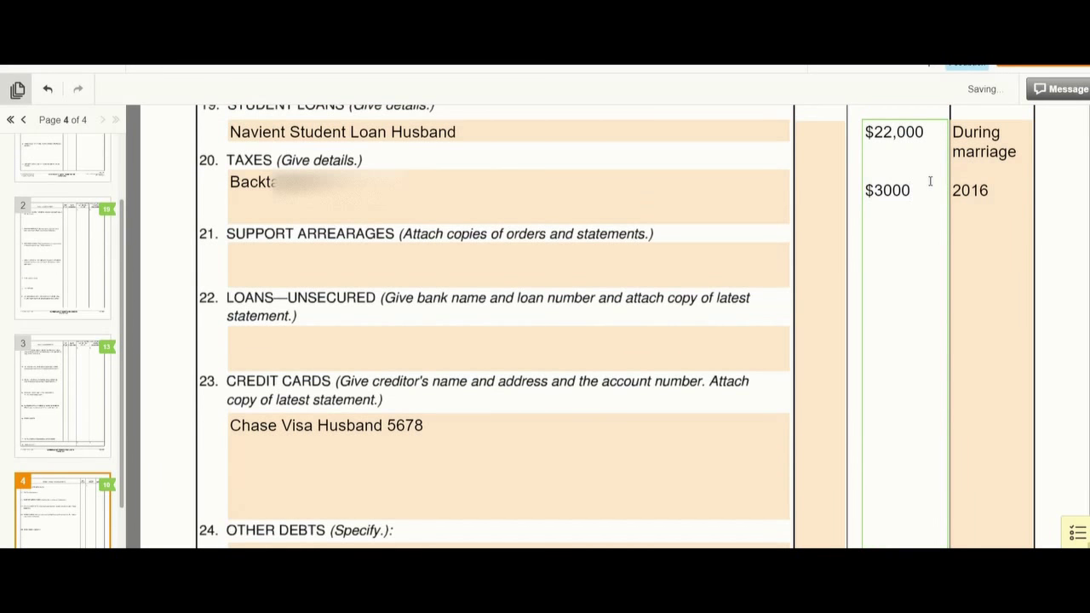
pyautogui.press('Return')
pyautogui.press('Return')
pyautogui.press('Return')
pyautogui.press('Return')
pyautogui.press('Return')
pyautogui.press('Return')
pyautogui.press('Return')
pyautogui.press('Return')
pyautogui.press('Return')
pyautogui.press('Return')
pyautogui.press('Return')
pyautogui.press('Return')
pyautogui.write('$1000')
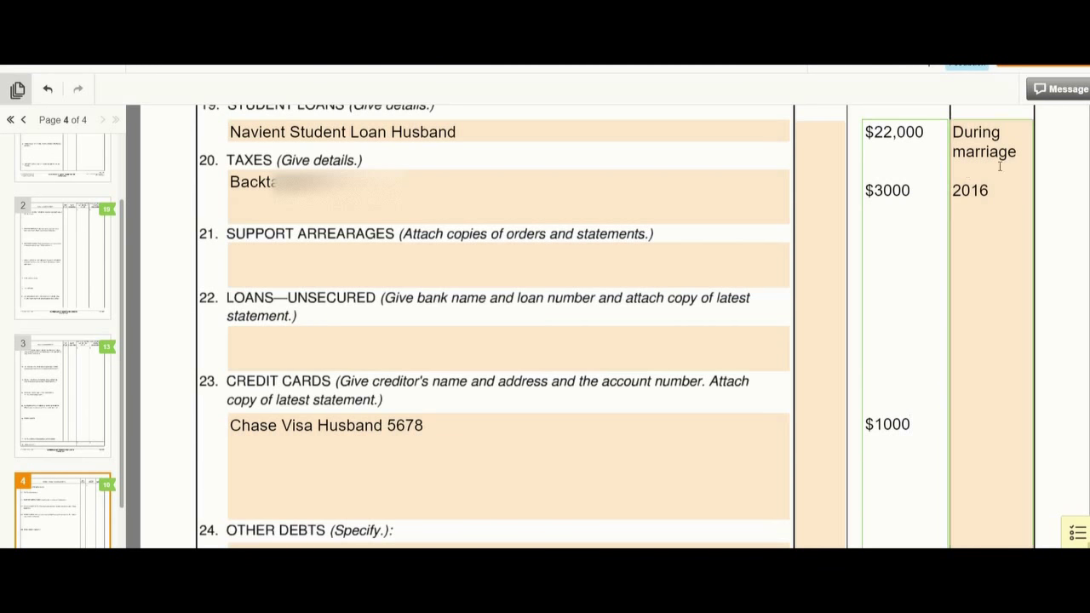
# - Enter 20 continuation pages in item 27 and date the declaration 08/05/2018
pyautogui.scroll(-2, 466, 501)
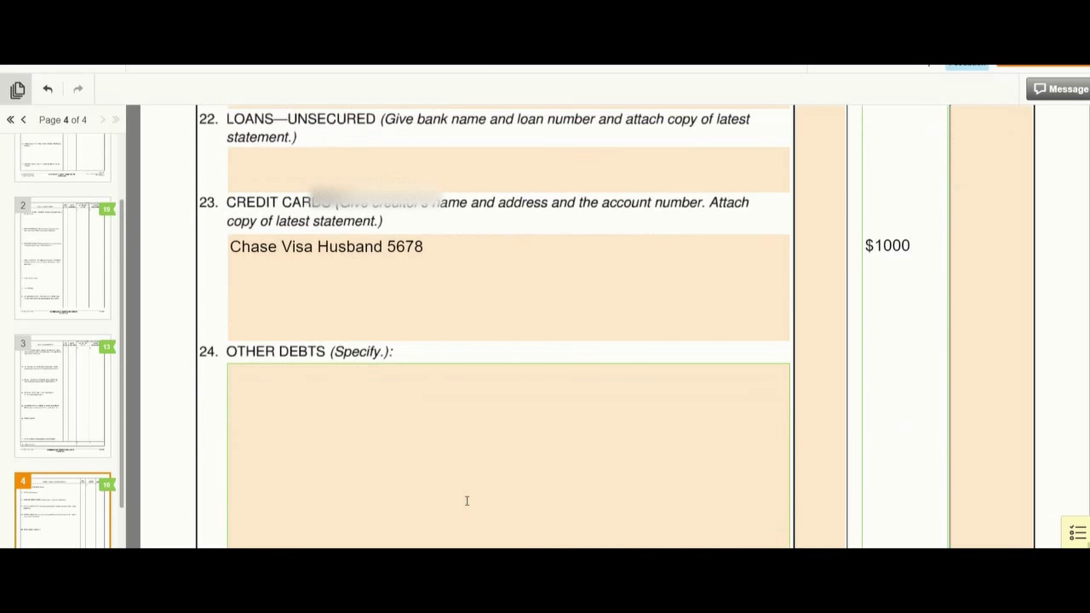
pyautogui.click(287, 396)
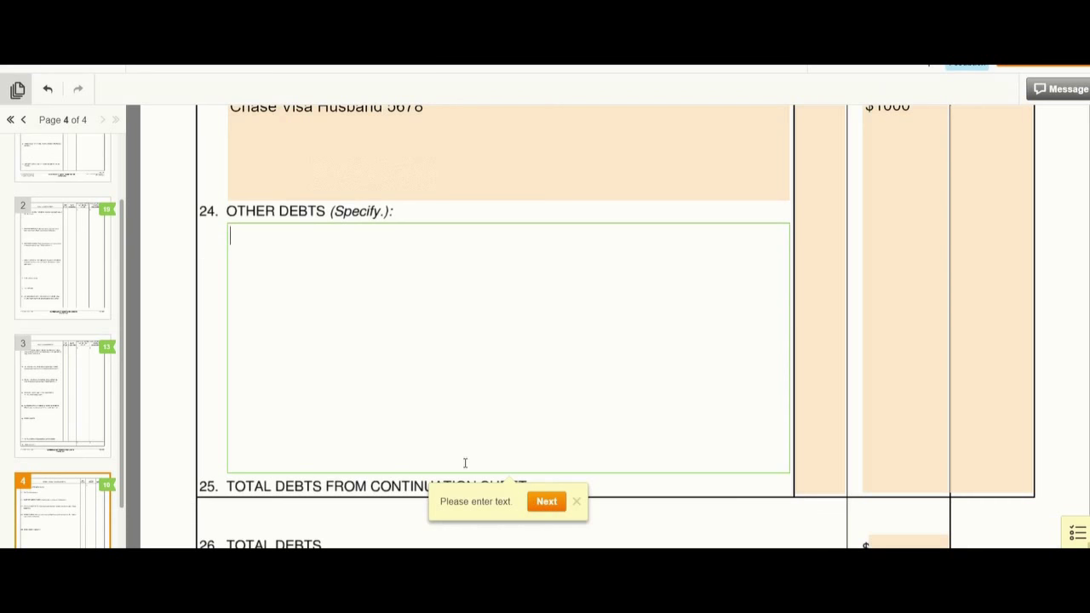
pyautogui.scroll(-2, 386, 418)
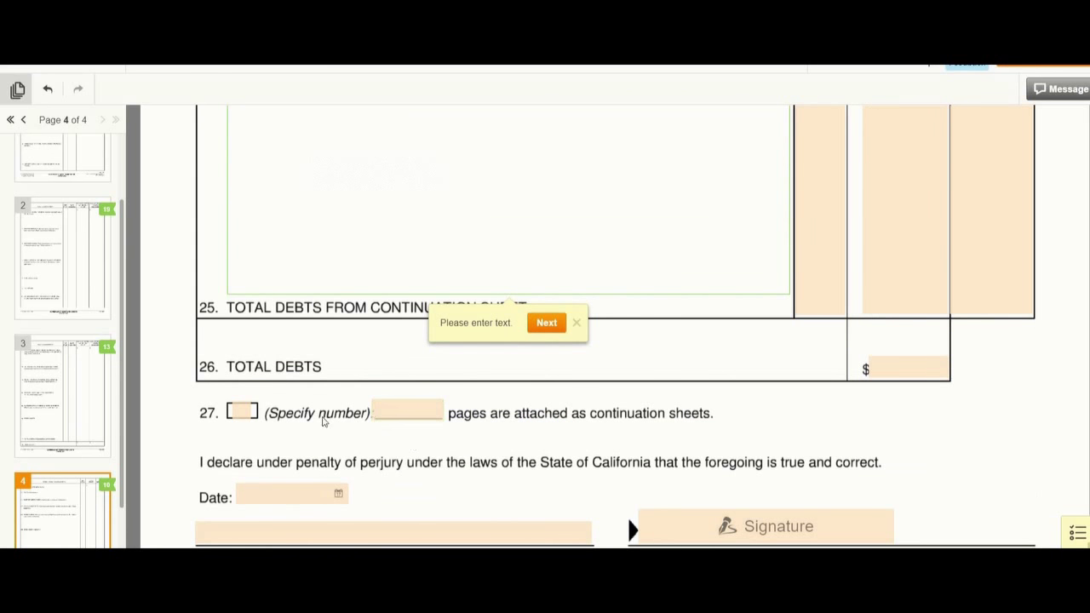
pyautogui.click(407, 411)
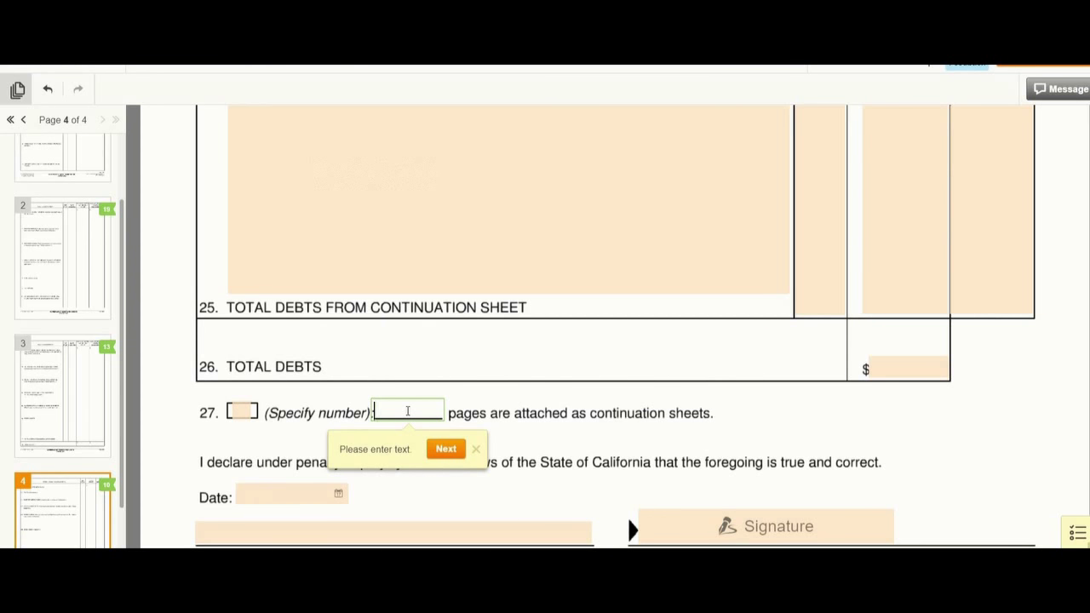
pyautogui.write('20')
pyautogui.scroll(-1, 798, 506)
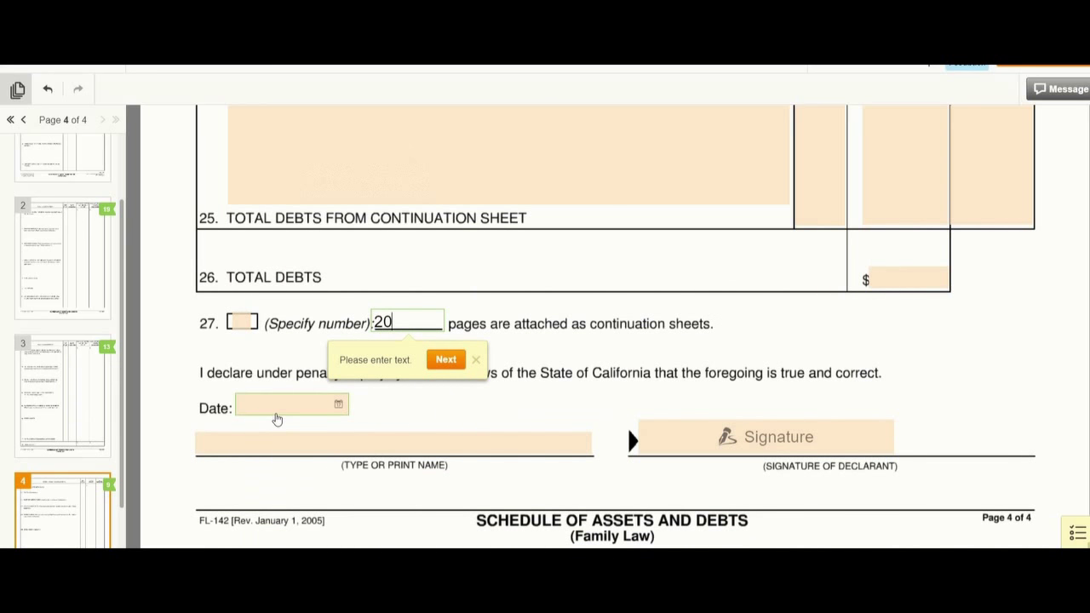
pyautogui.click(275, 412)
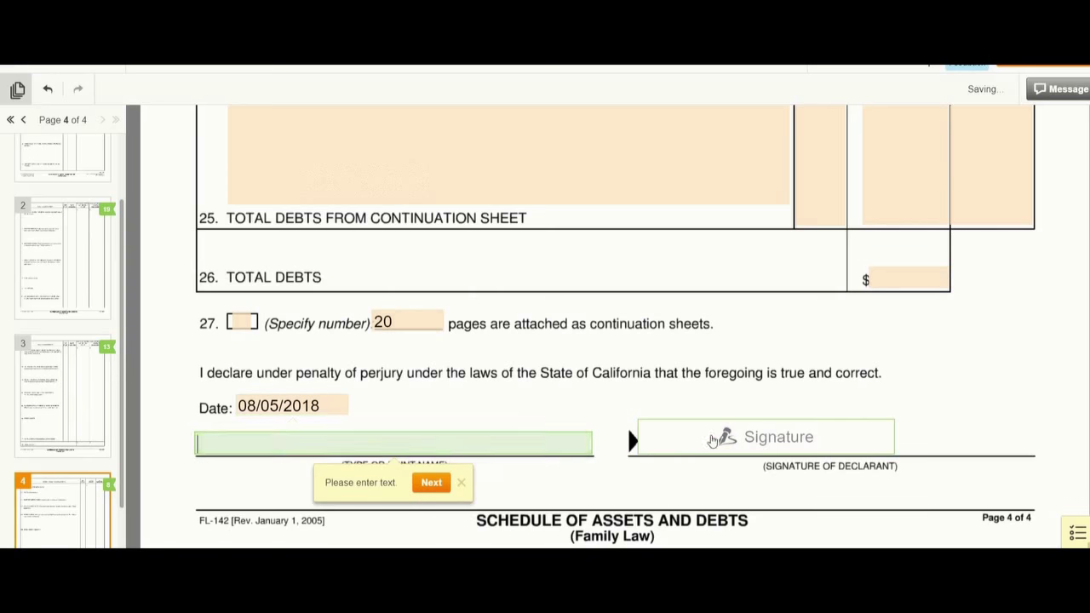
pyautogui.click(762, 436)
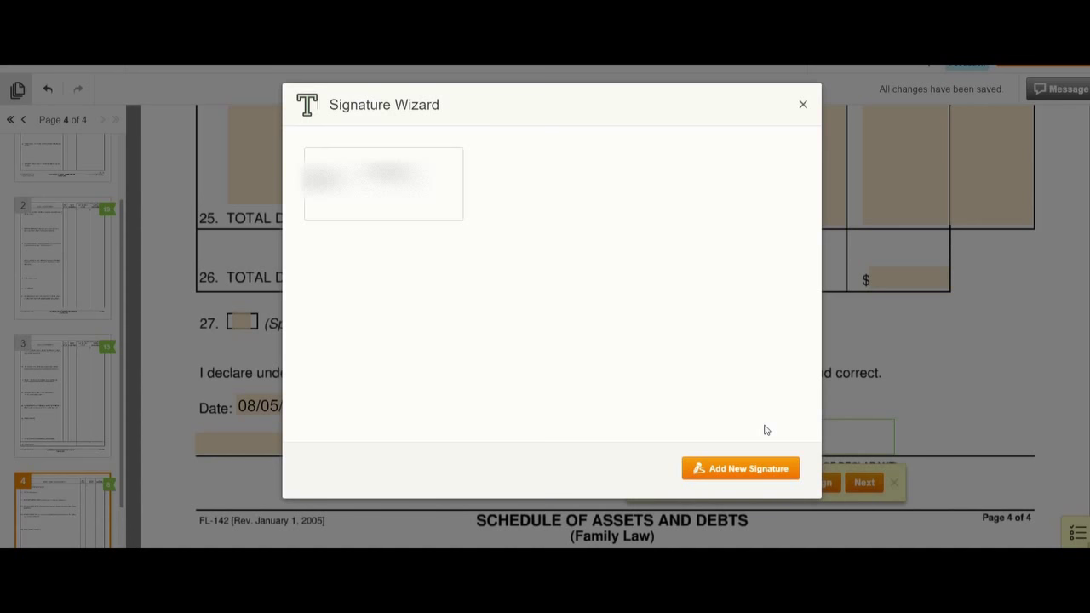
pyautogui.click(799, 108)
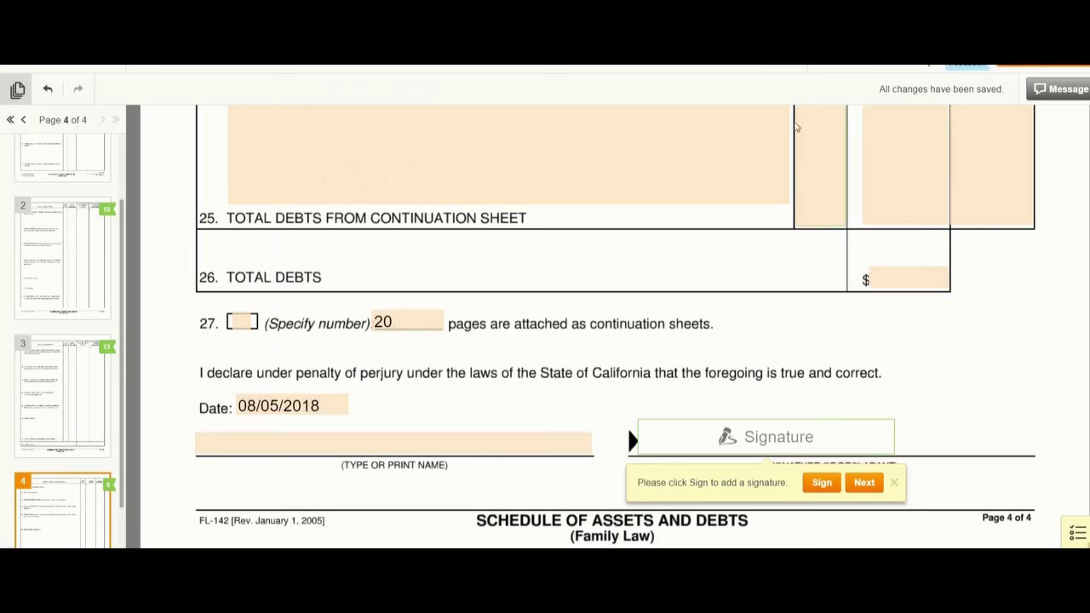